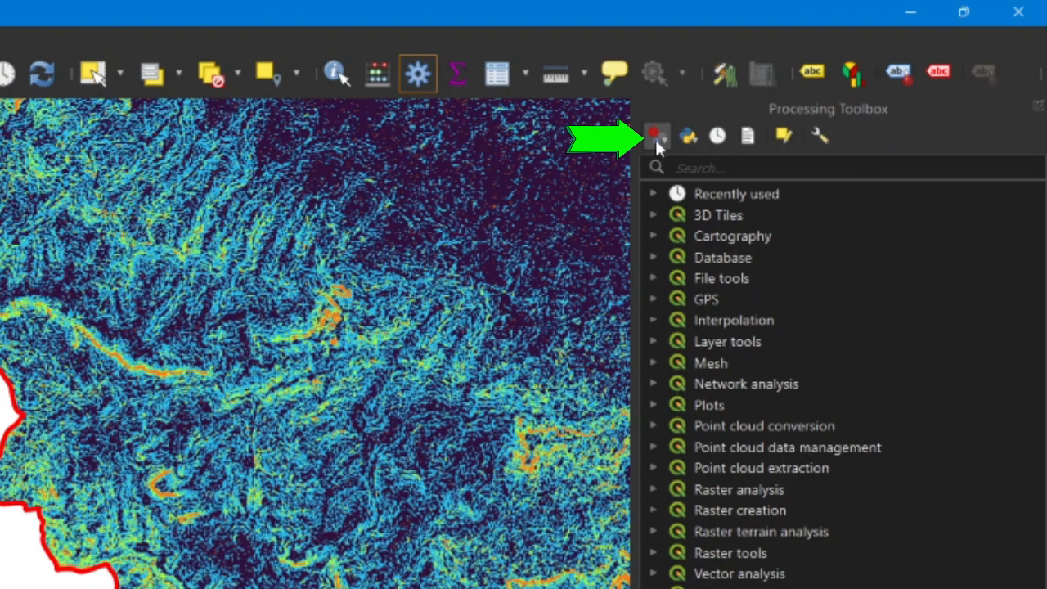
# Step: Create a new processing model in the Model Designer
pyautogui.click(663, 138)
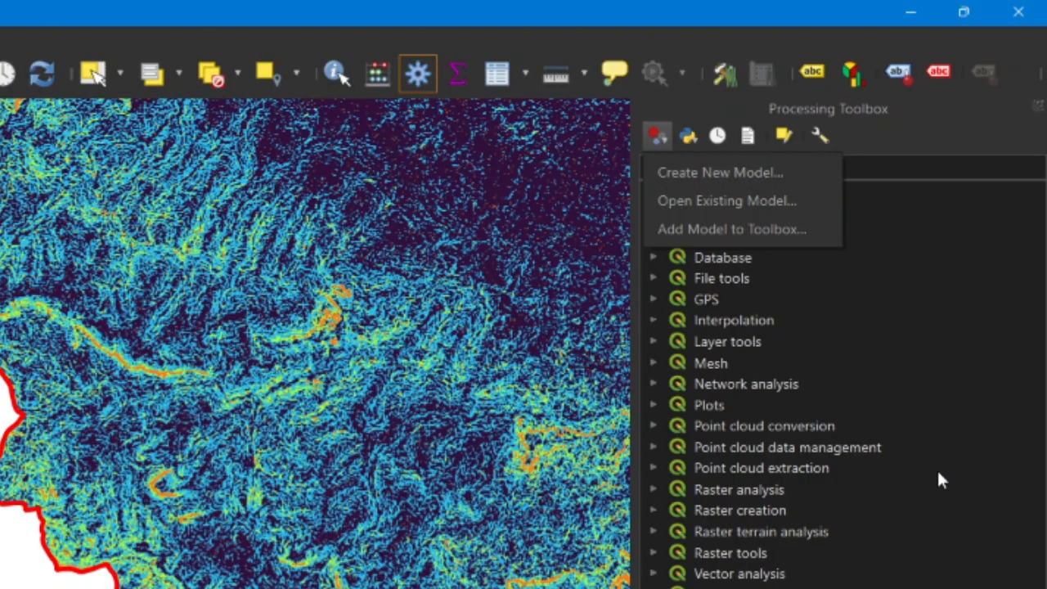
pyautogui.click(726, 175)
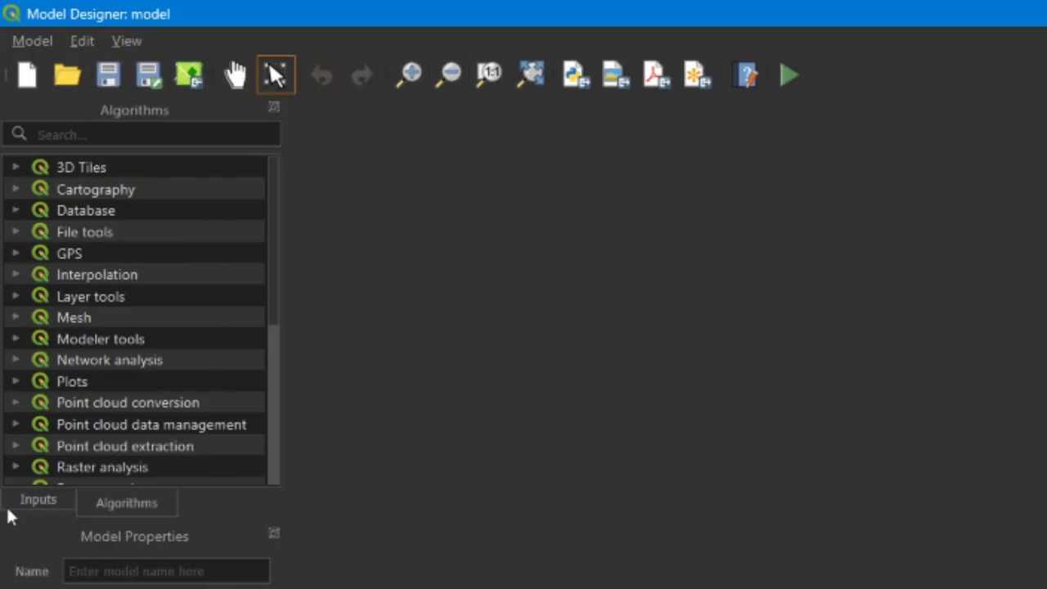
# Step: Examine the available input parameter types and the algorithm groups offered for building the model
pyautogui.click(31, 500)
pyautogui.click(114, 504)
pyautogui.click(31, 500)
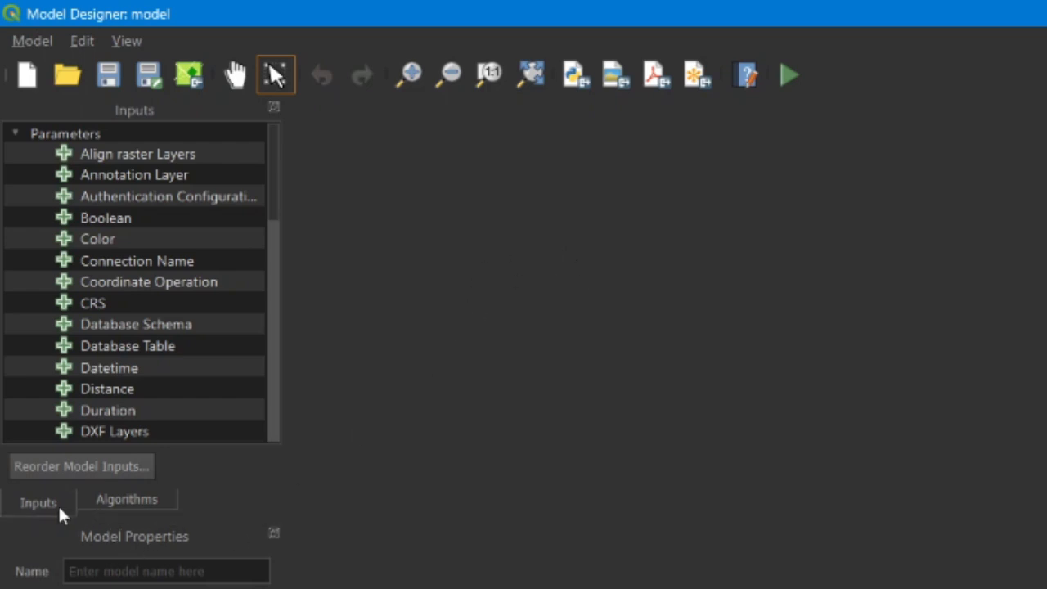
pyautogui.click(117, 500)
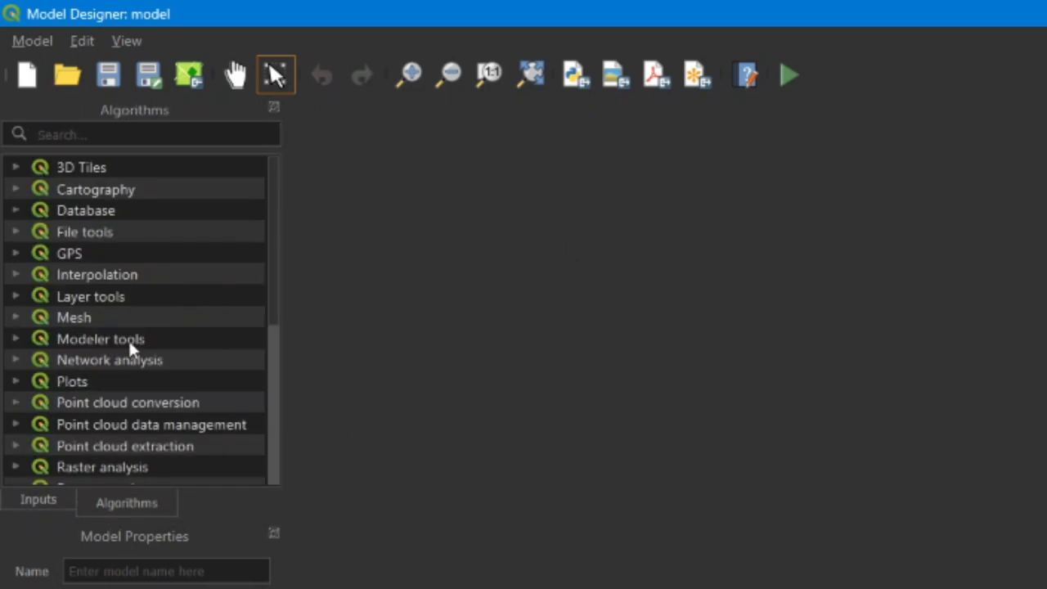
pyautogui.scroll(-5, 161, 315)
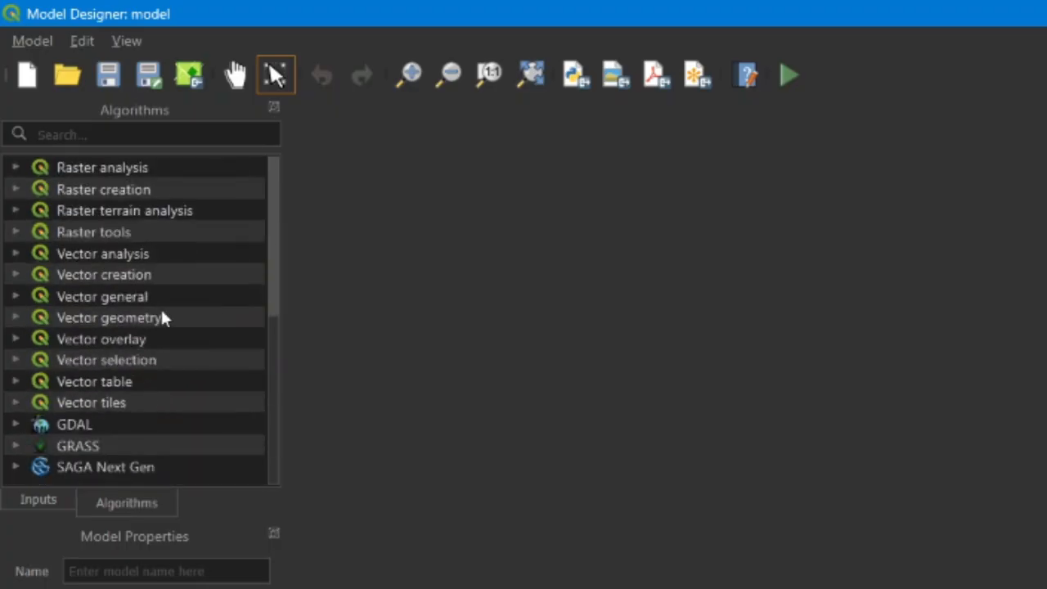
pyautogui.scroll(1, 161, 312)
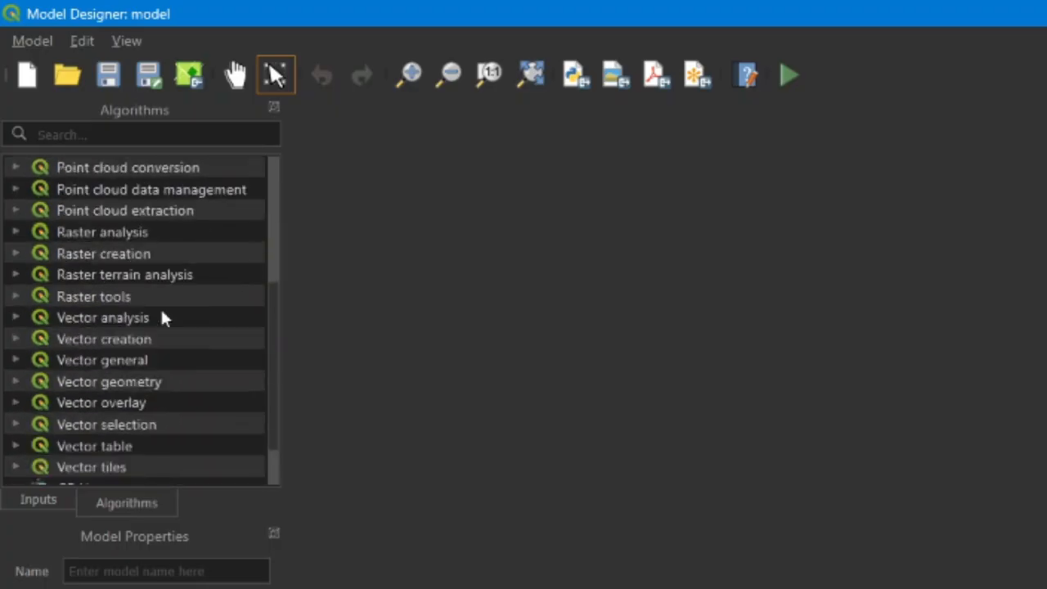
pyautogui.scroll(4, 161, 311)
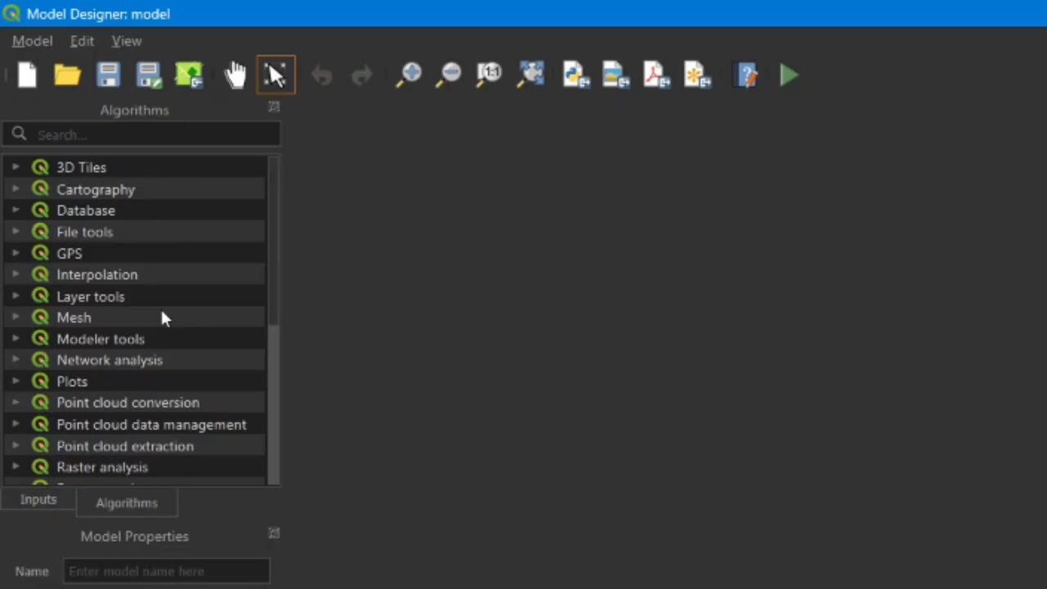
pyautogui.scroll(-5, 161, 313)
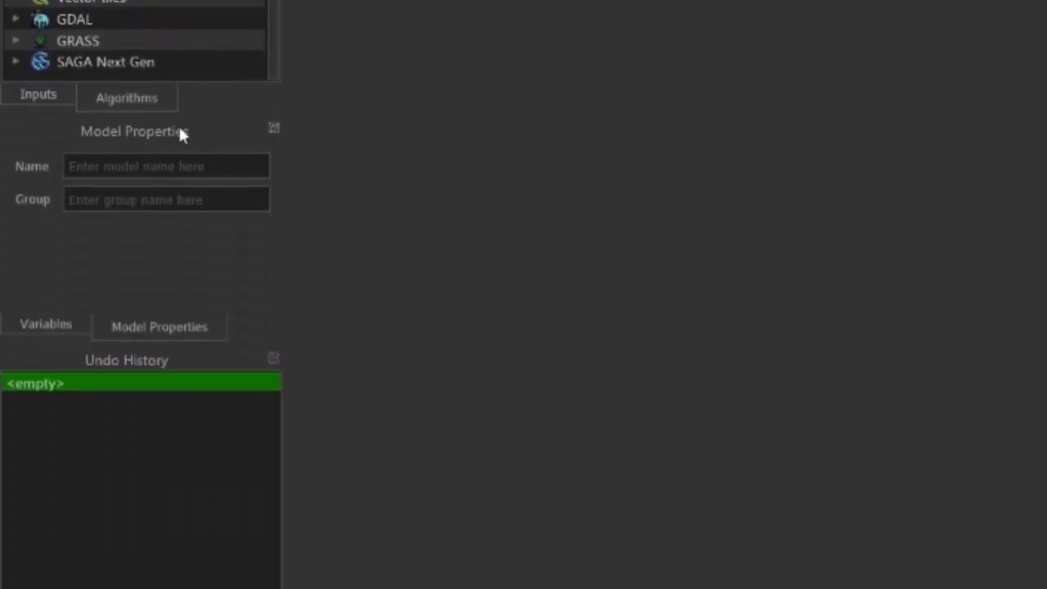
# Step: Name the model DT and assign it to the group drastic
pyautogui.click(93, 162)
pyautogui.click(78, 204)
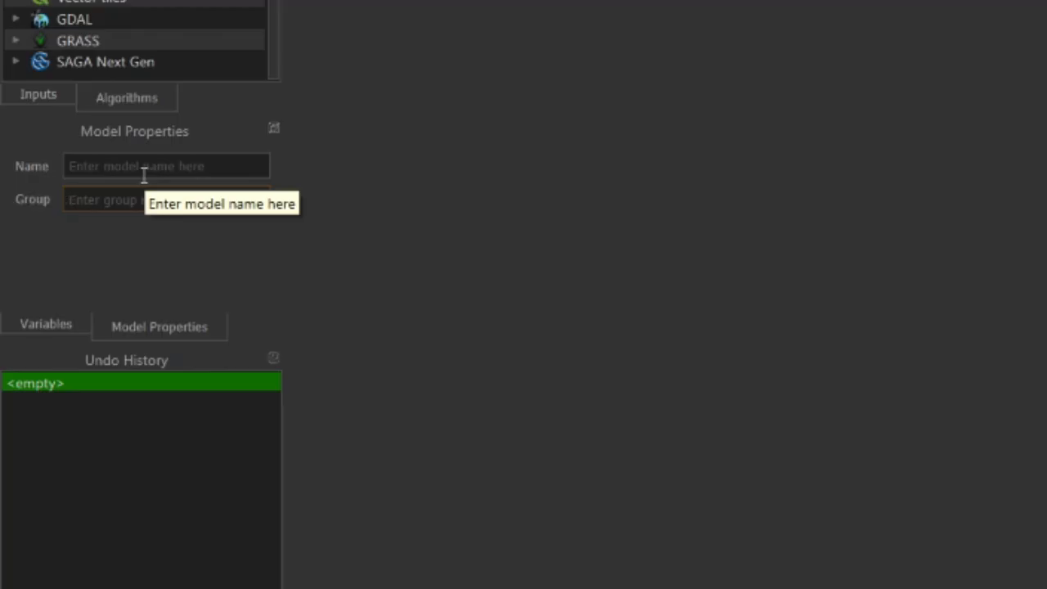
pyautogui.click(93, 168)
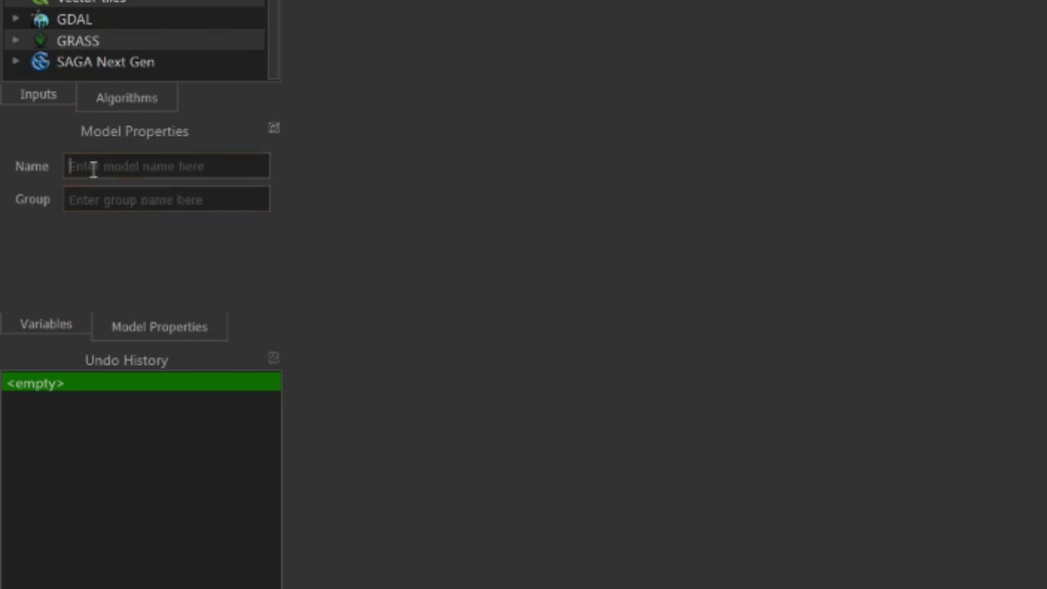
pyautogui.write('DT')
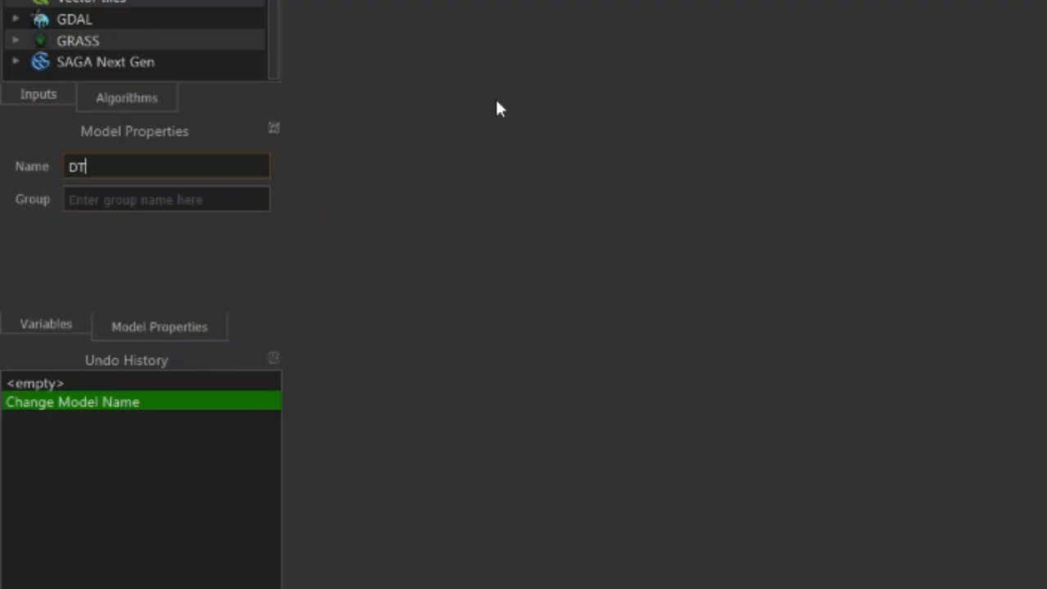
pyautogui.click(128, 198)
pyautogui.write('drast')
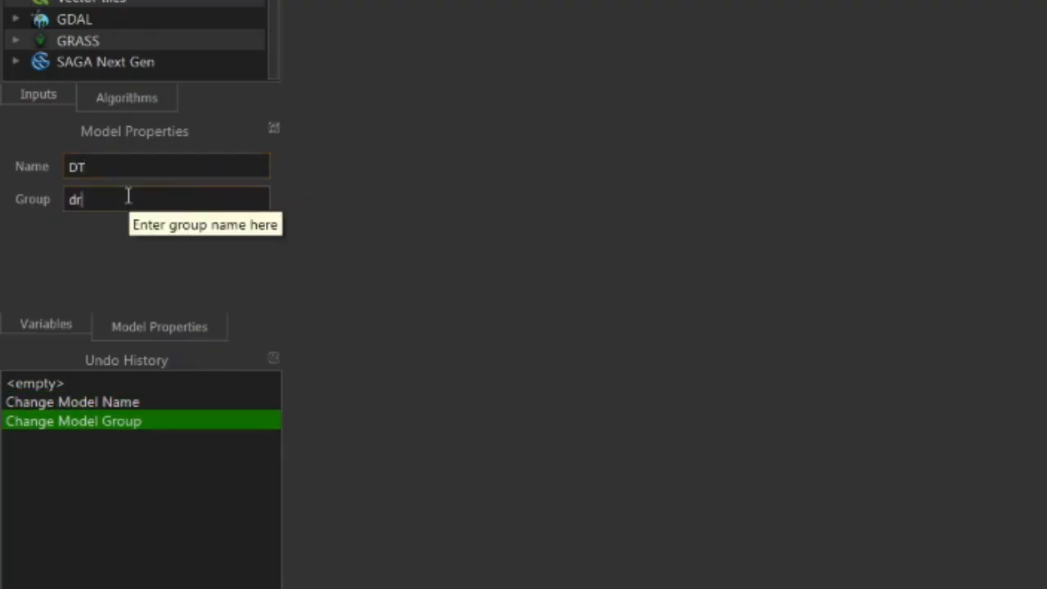
pyautogui.write('ic')
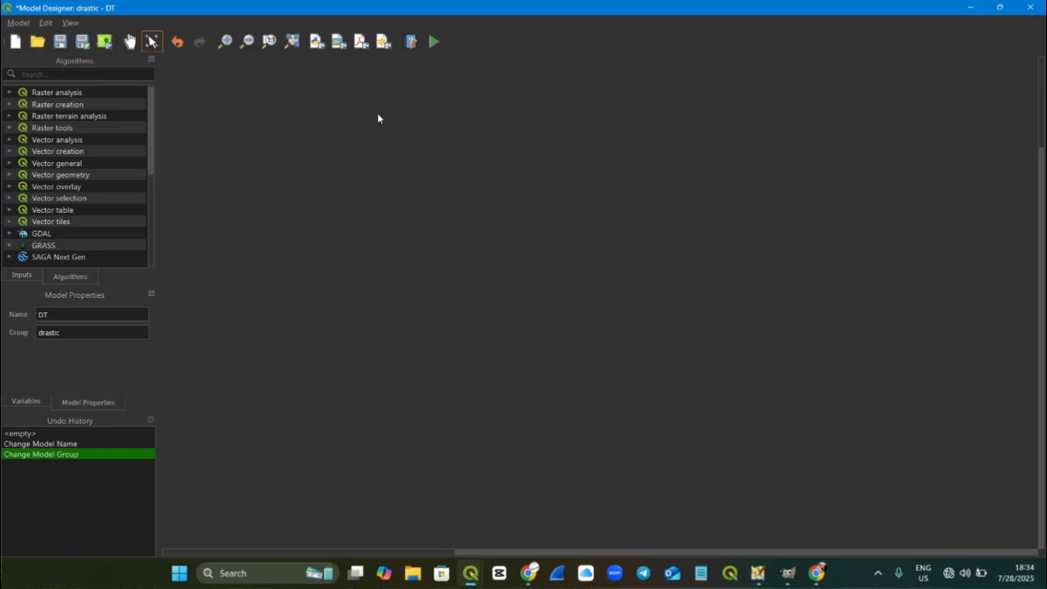
# Step: Add a raster layer input described as Choose D2W, and reposition and narrow its box on the canvas
pyautogui.click(19, 277)
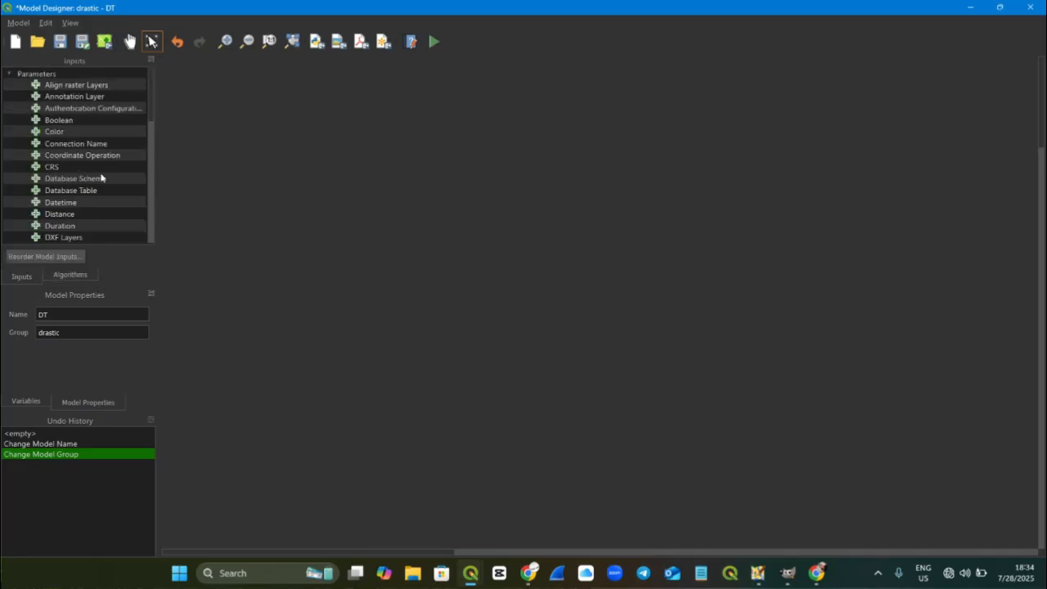
pyautogui.scroll(-6, 101, 177)
pyautogui.scroll(-2, 101, 177)
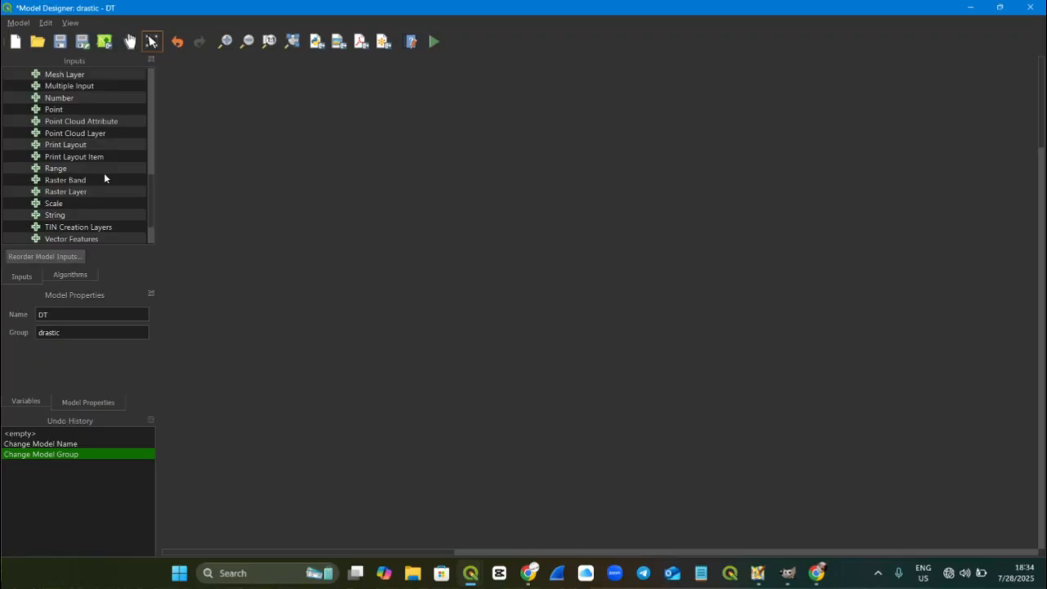
pyautogui.click(81, 194)
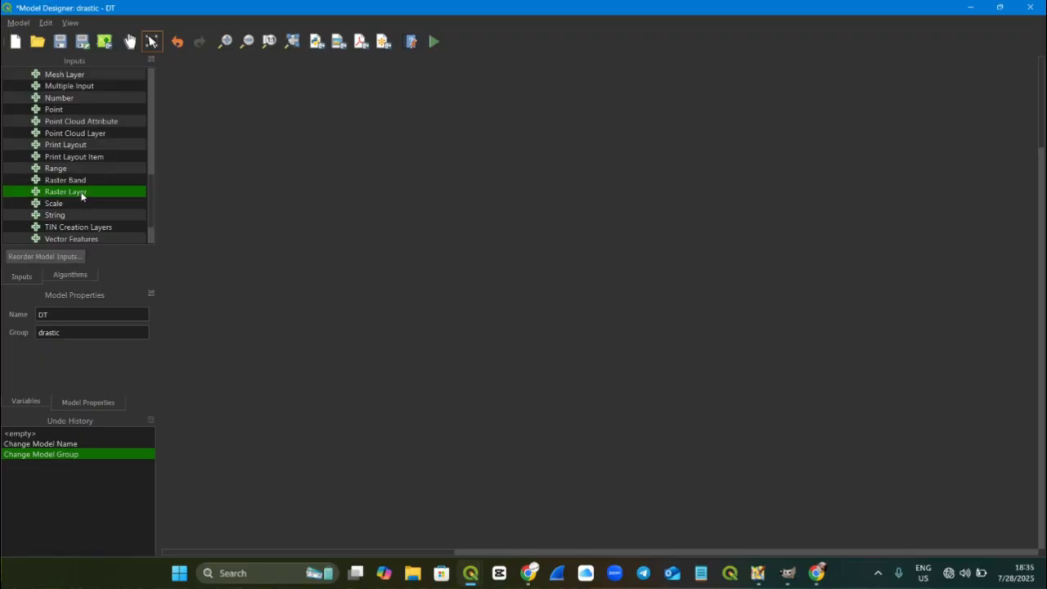
pyautogui.moveTo(81, 194); pyautogui.dragTo(232, 147)
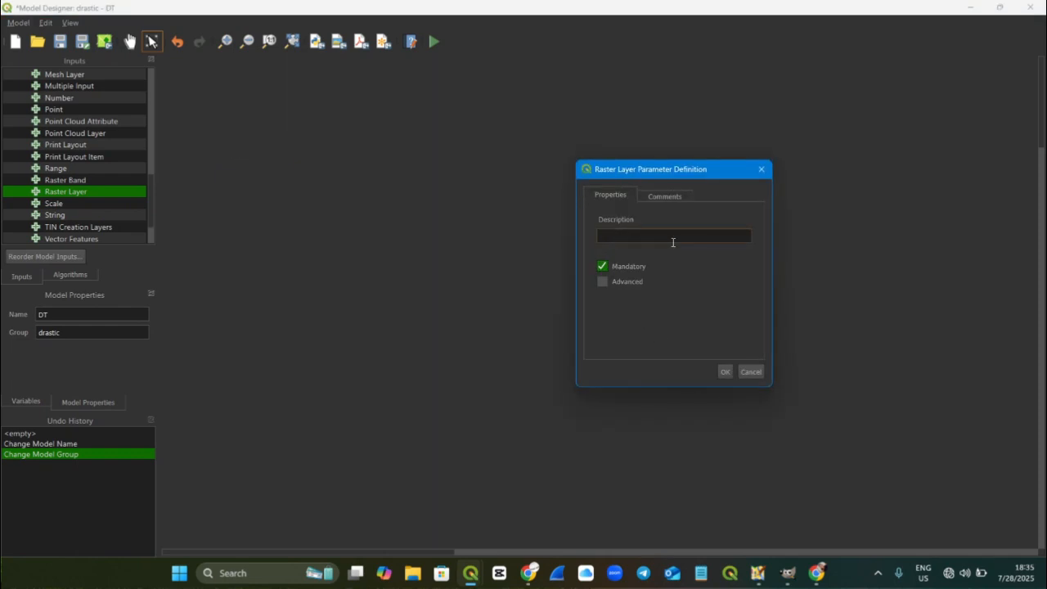
pyautogui.write('Choose D2W')
pyautogui.click(724, 372)
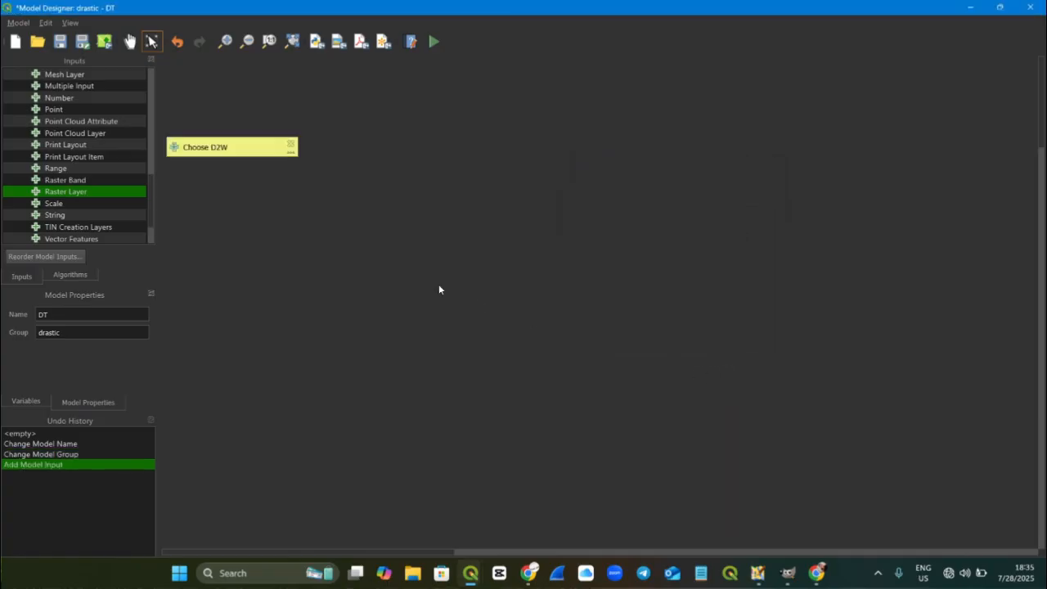
pyautogui.moveTo(224, 149); pyautogui.dragTo(295, 122)
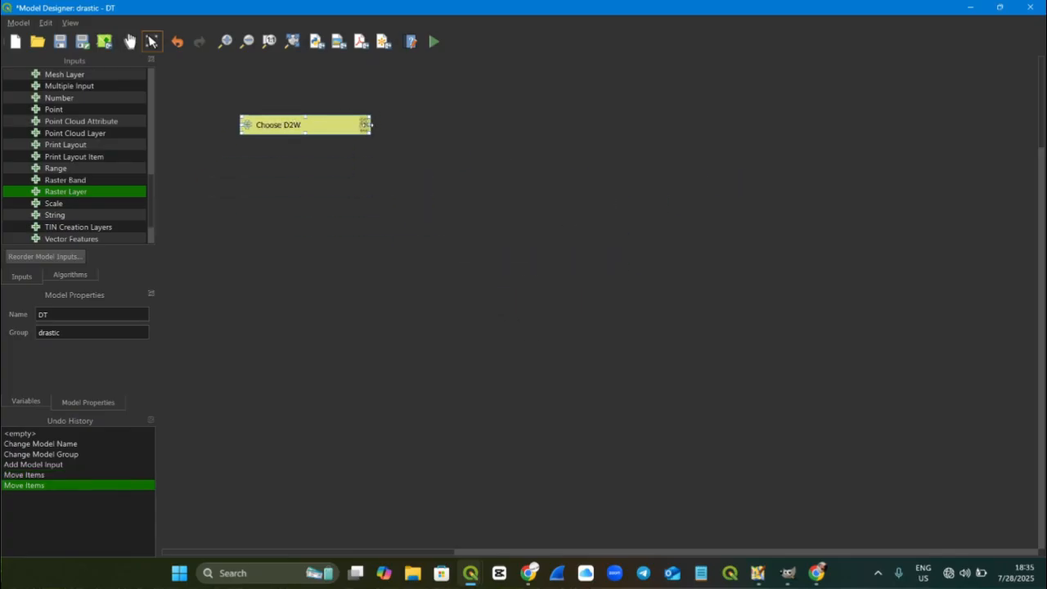
pyautogui.moveTo(369, 124); pyautogui.dragTo(323, 119)
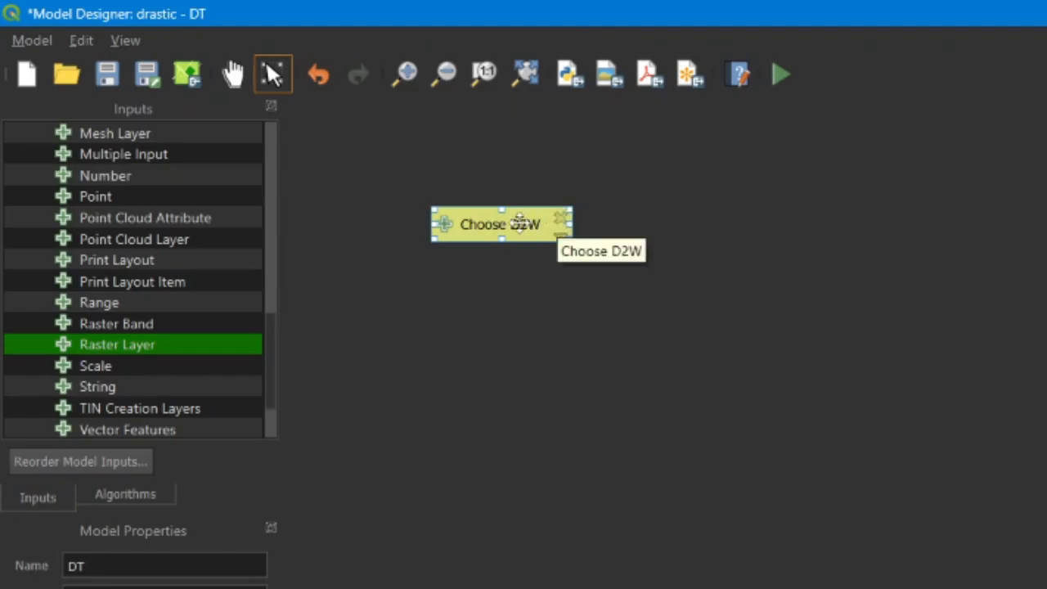
# Step: Reopen the Choose D2W parameter definition to review its description, and close it without changes
pyautogui.doubleClick(483, 226)
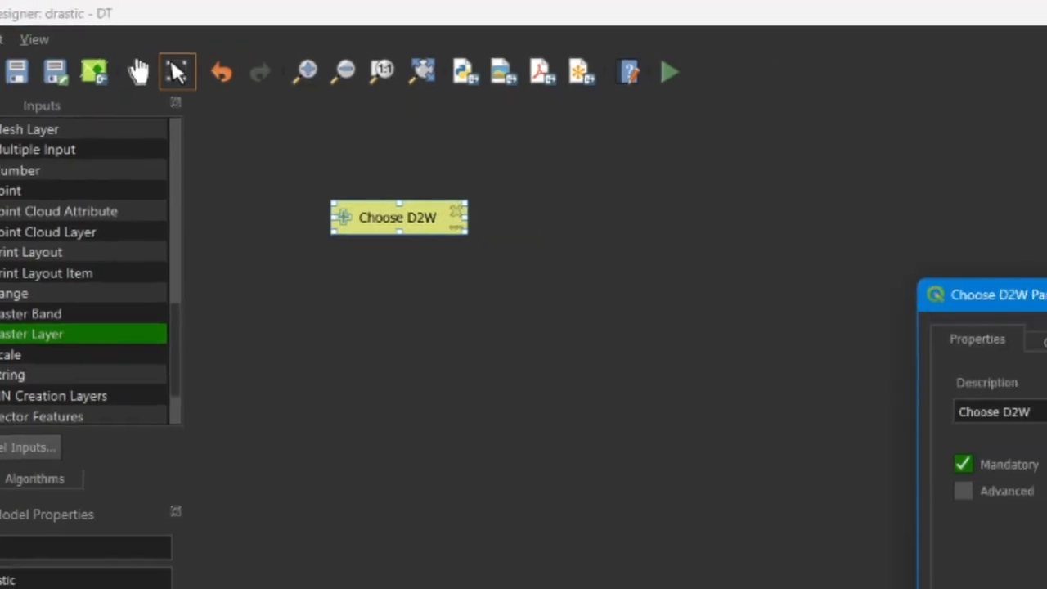
pyautogui.click(887, 586)
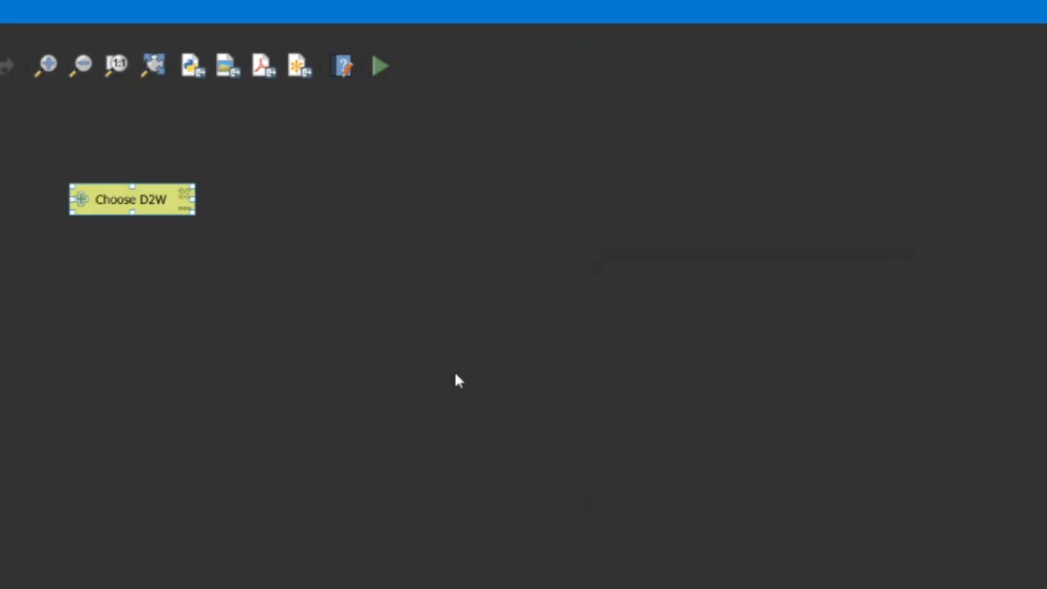
pyautogui.doubleClick(182, 200)
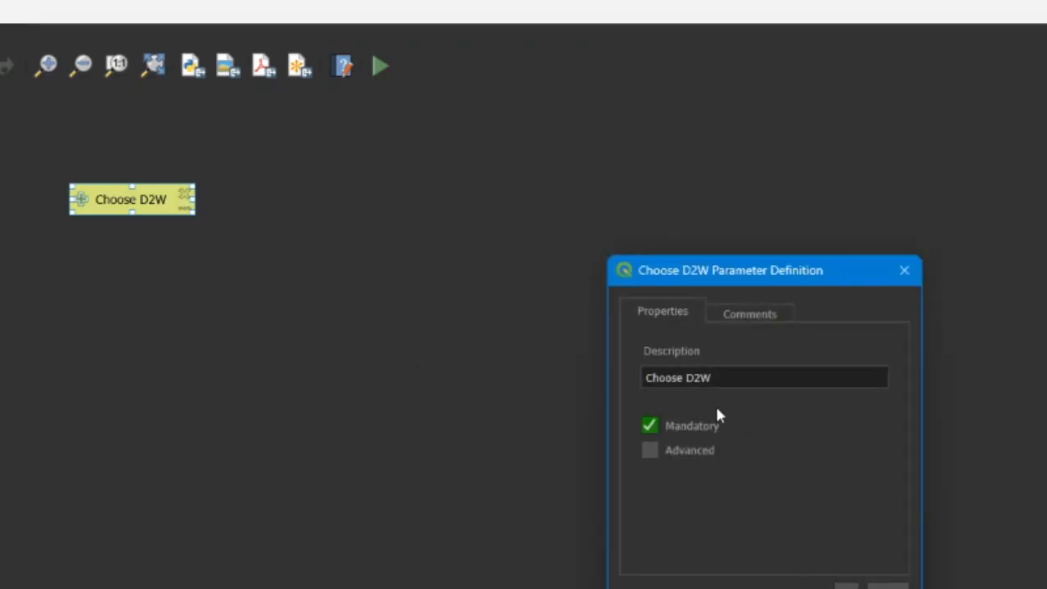
pyautogui.moveTo(713, 378); pyautogui.dragTo(500, 371)
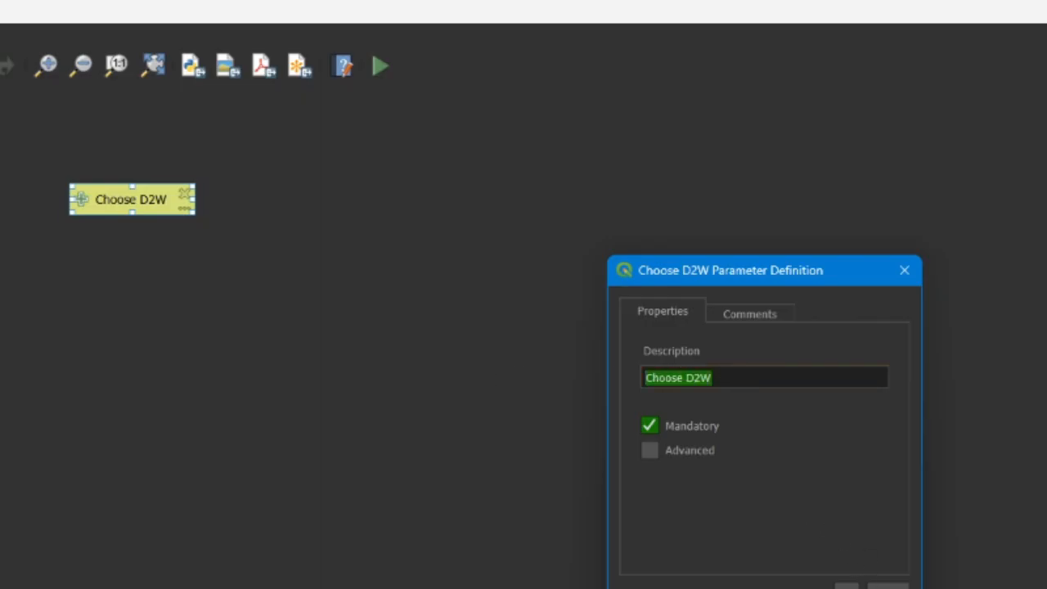
pyautogui.click(886, 586)
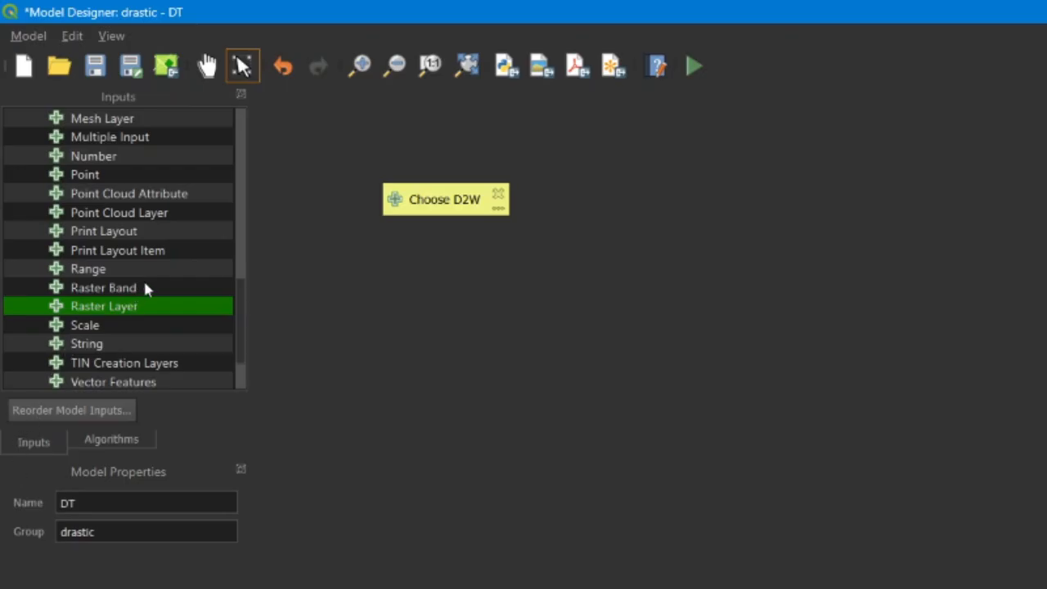
# Step: Add a mandatory vector layer input described as AOI with the geometry type Polygon
pyautogui.scroll(-2, 145, 285)
pyautogui.doubleClick(90, 345)
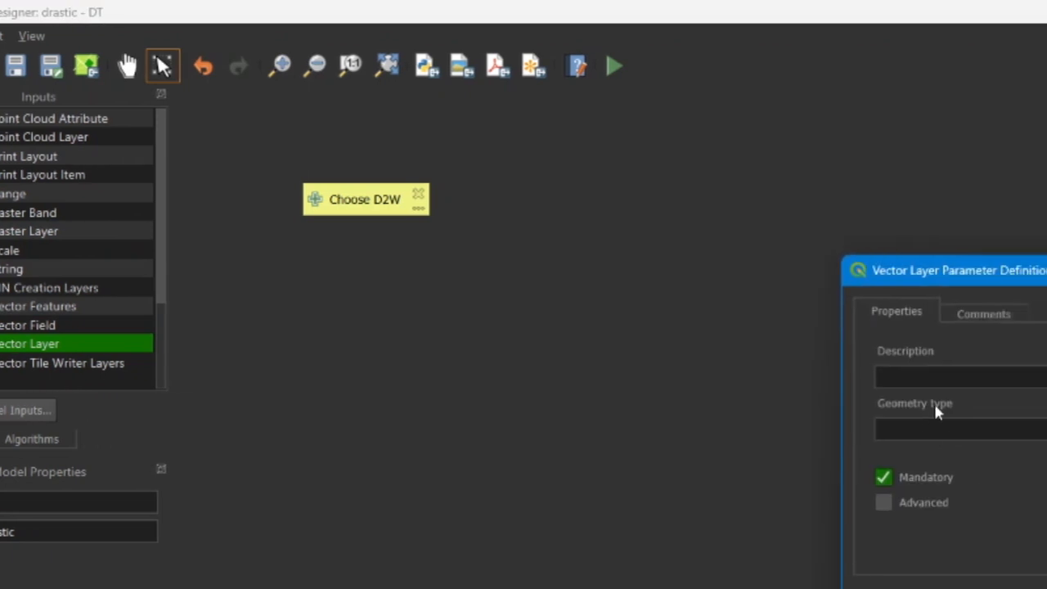
pyautogui.write('AOI')
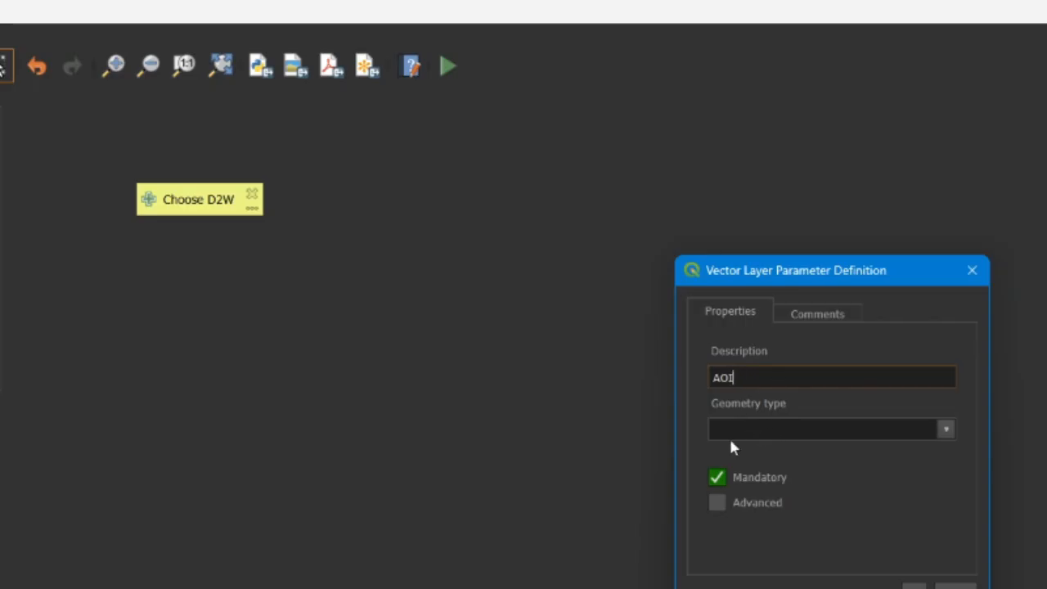
pyautogui.click(946, 429)
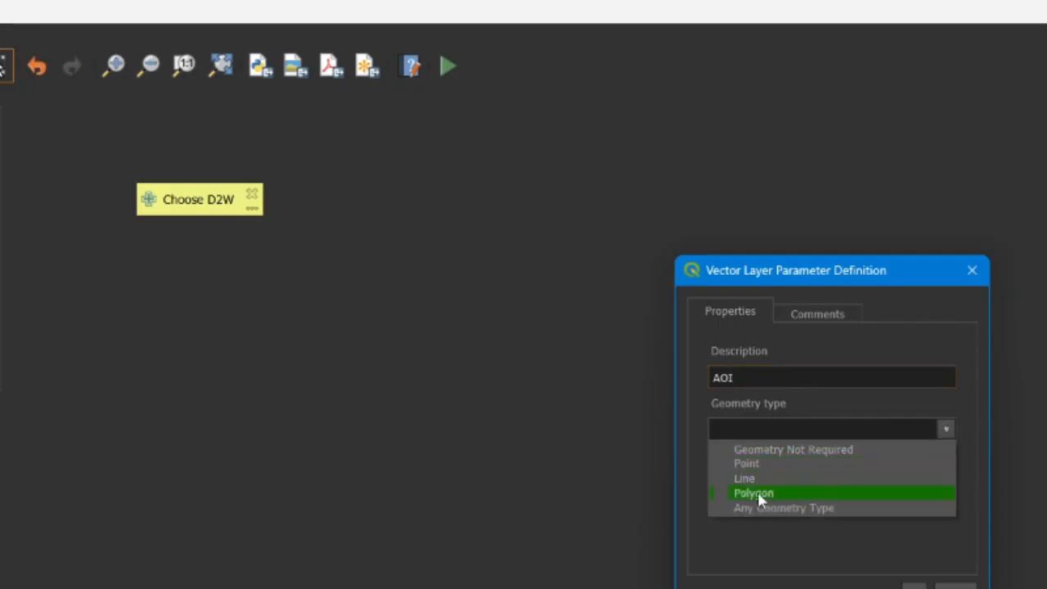
pyautogui.click(725, 496)
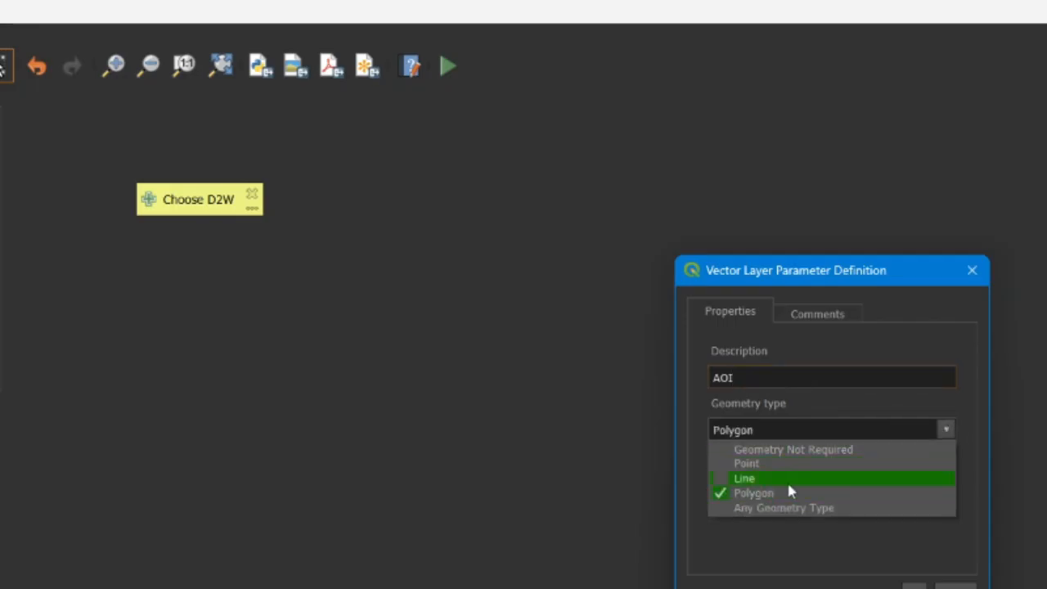
pyautogui.click(968, 494)
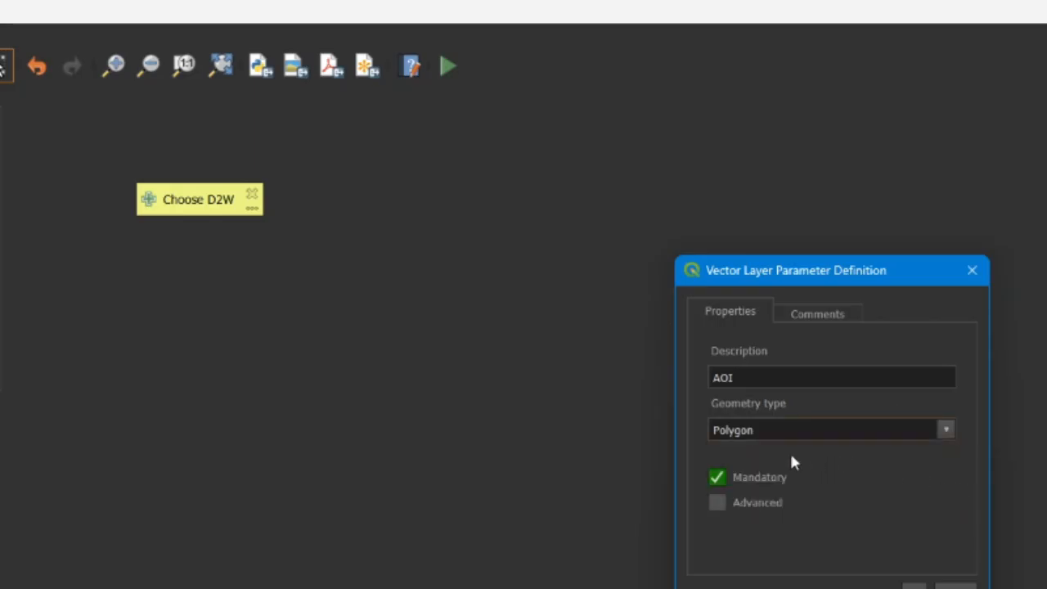
pyautogui.click(915, 586)
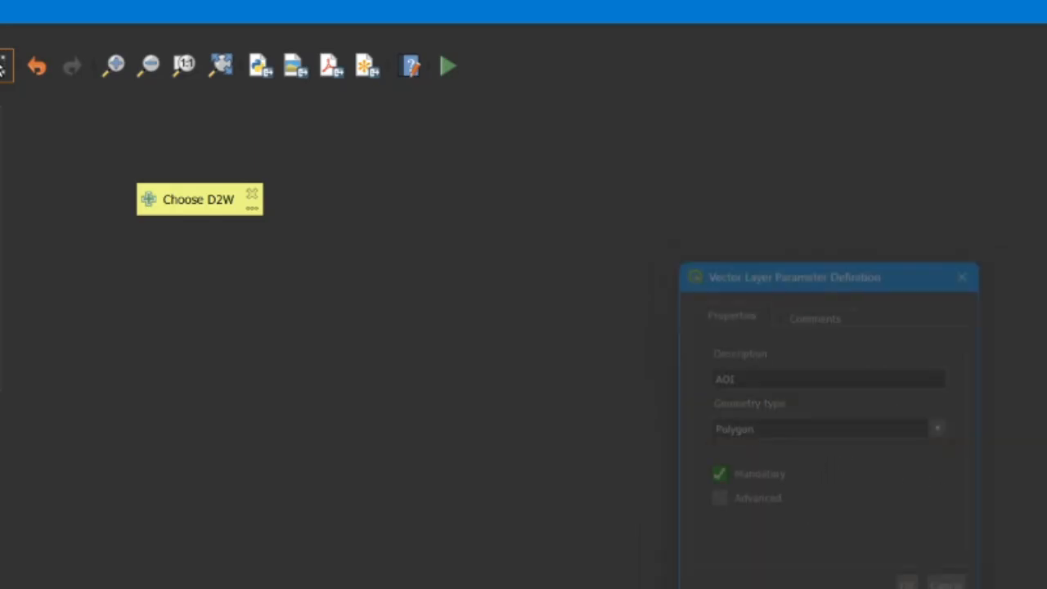
# Step: Place the AOI input box beside Choose D2W at the same height and narrow it
pyautogui.moveTo(426, 166); pyautogui.dragTo(409, 204)
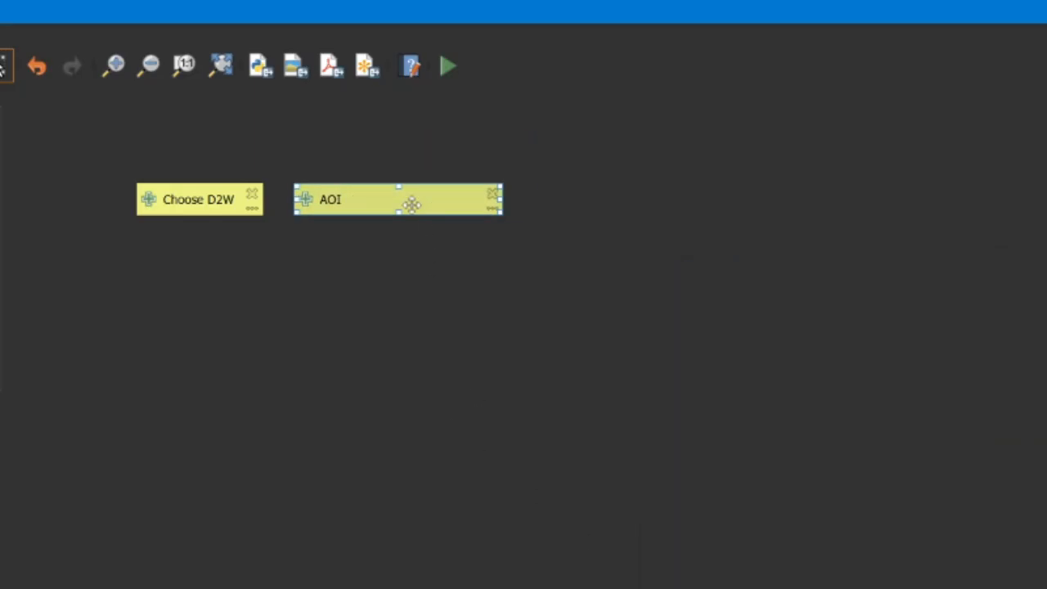
pyautogui.moveTo(507, 205); pyautogui.dragTo(395, 212)
pyautogui.click(404, 249)
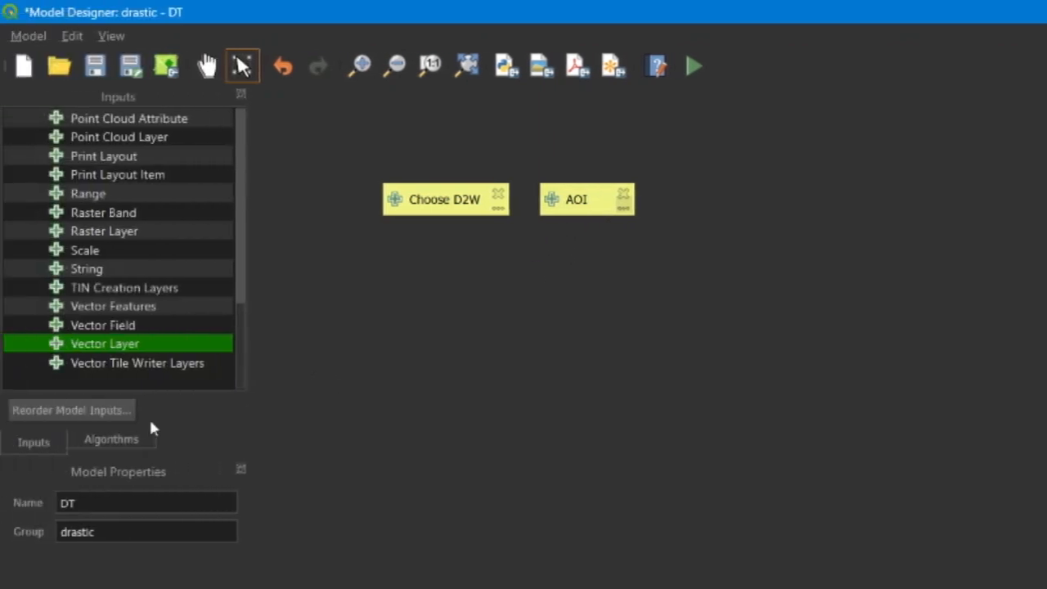
# Step: Add the GDAL Clip raster by mask layer algorithm to the model with the description clip D2W
pyautogui.click(106, 440)
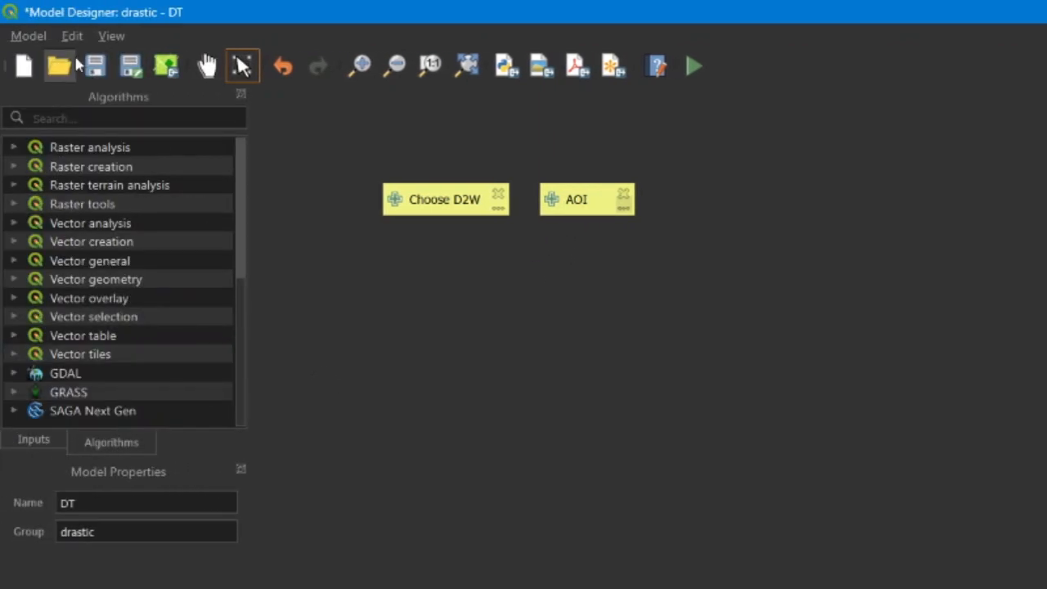
pyautogui.click(104, 118)
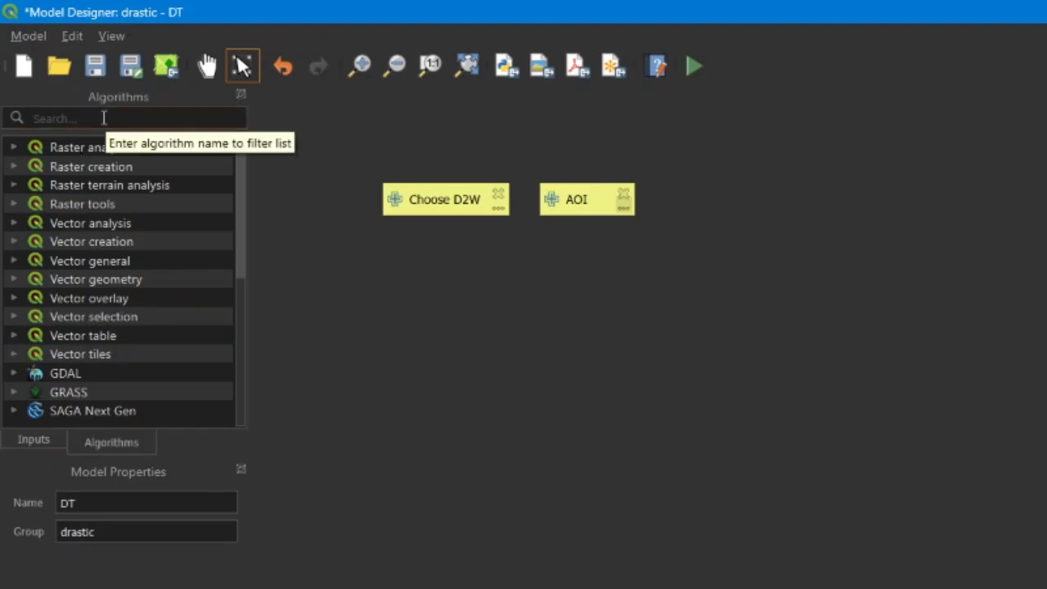
pyautogui.write('dlip')
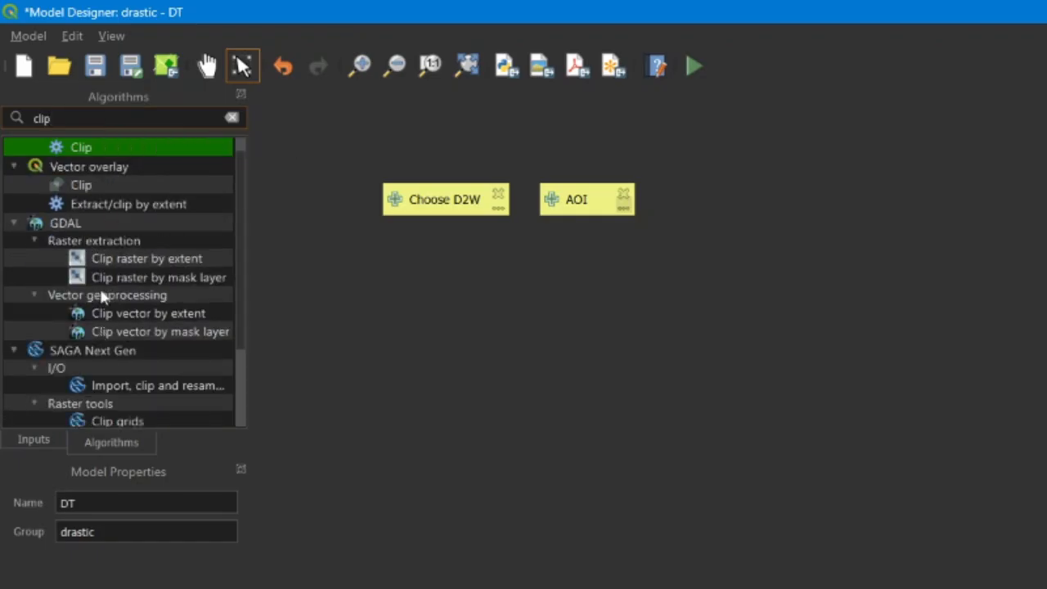
pyautogui.click(123, 278)
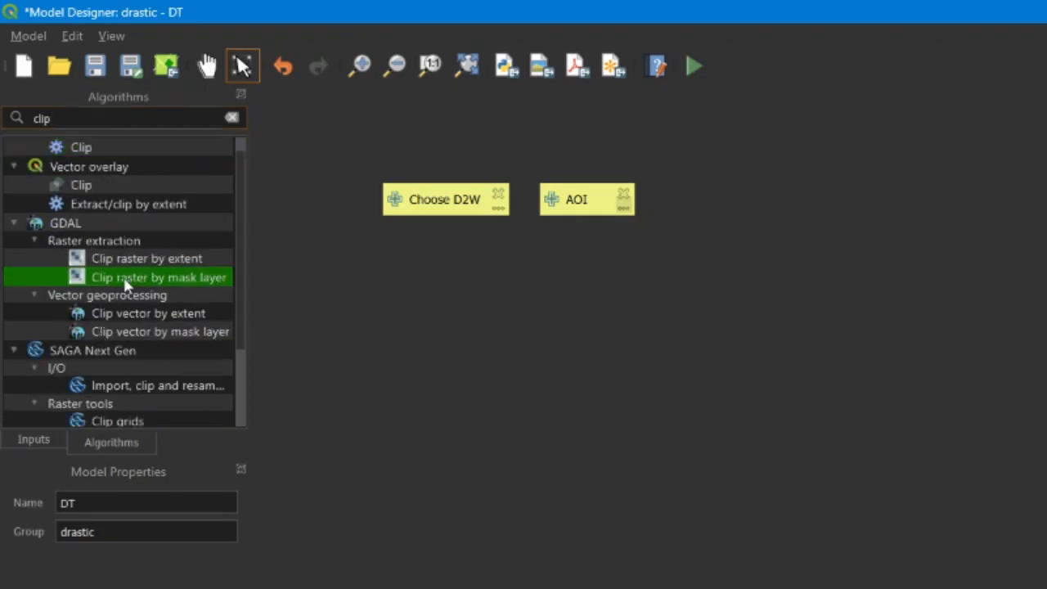
pyautogui.doubleClick(171, 280)
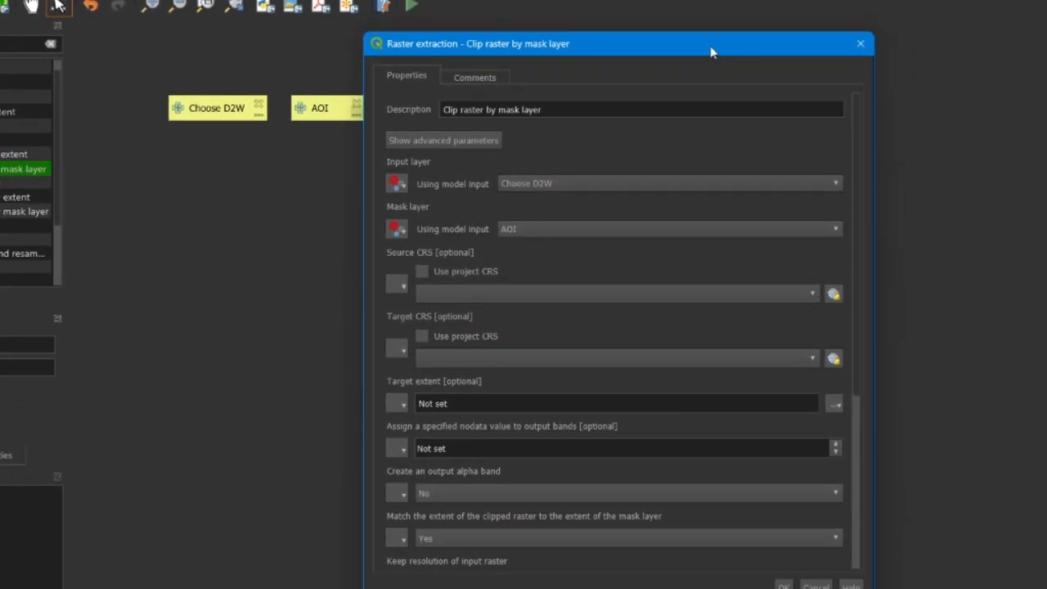
pyautogui.moveTo(711, 52); pyautogui.dragTo(814, 23)
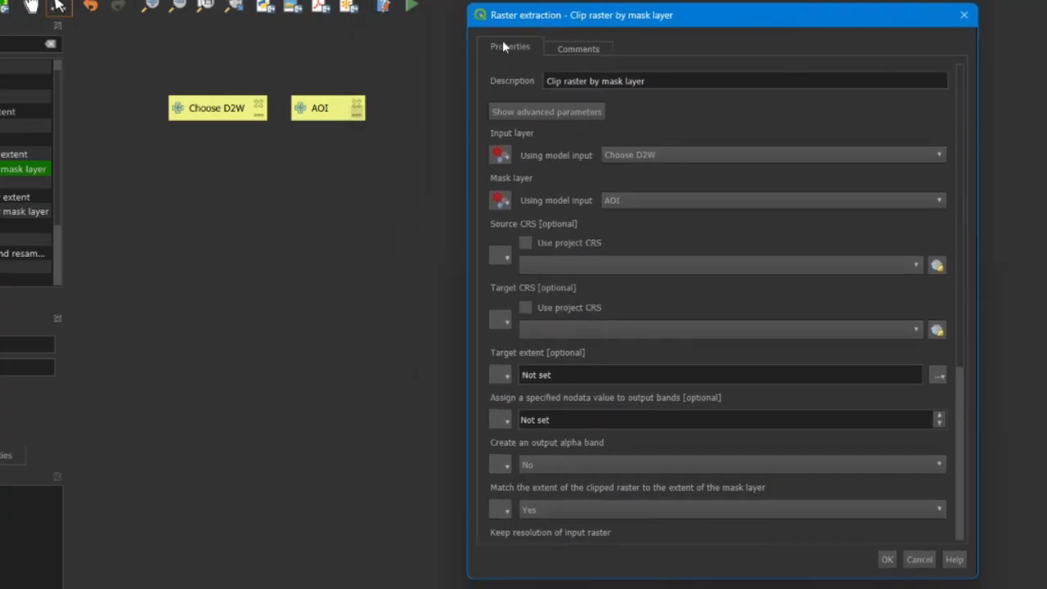
pyautogui.moveTo(667, 82); pyautogui.dragTo(486, 79)
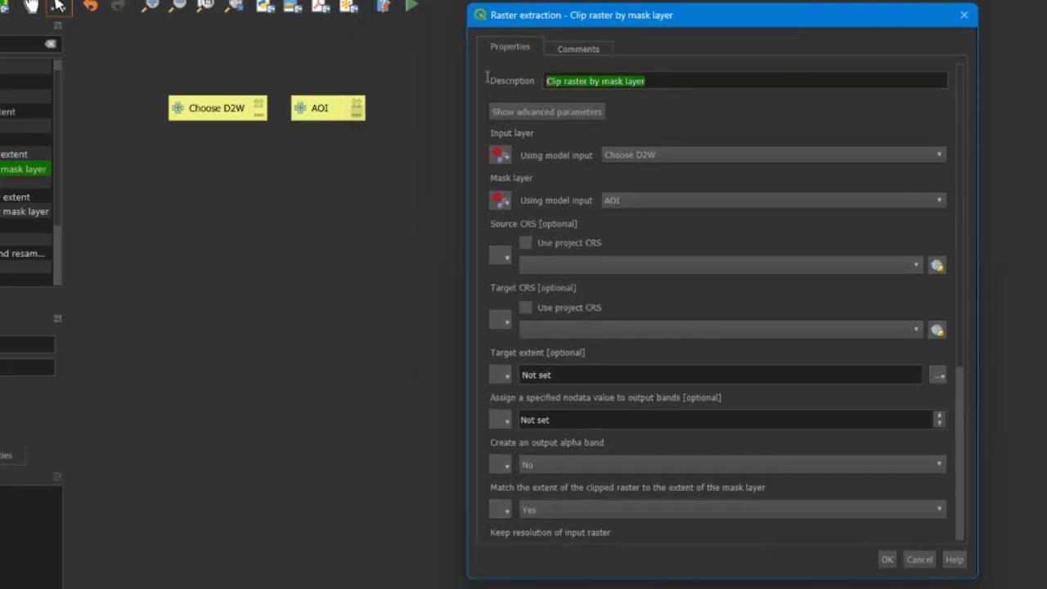
pyautogui.write('clip')
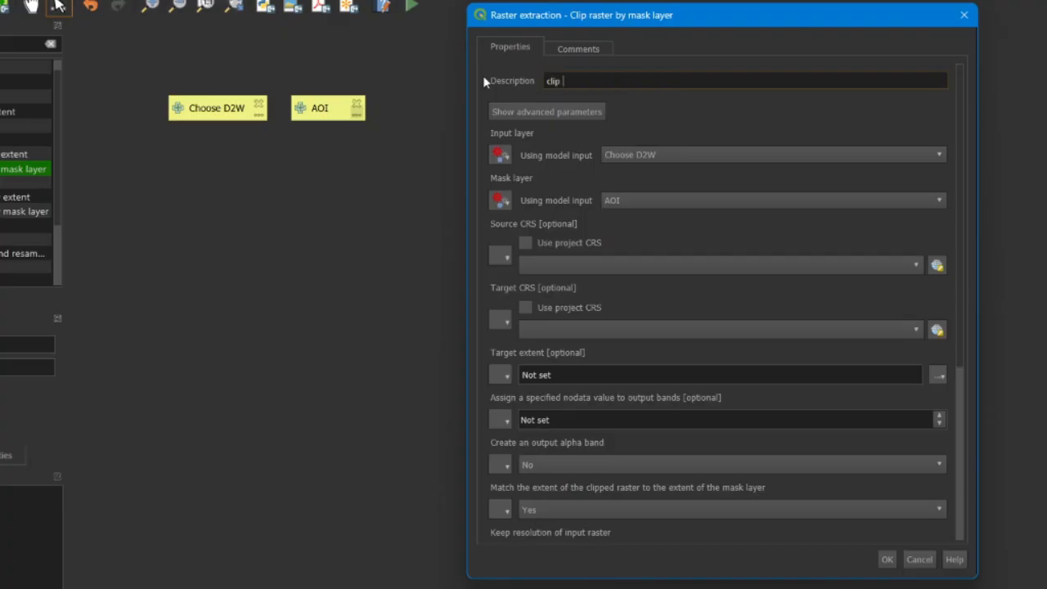
pyautogui.write(' D2W')
# Step: Set the clip's input layer to use the model input Choose D2W
pyautogui.click(501, 155)
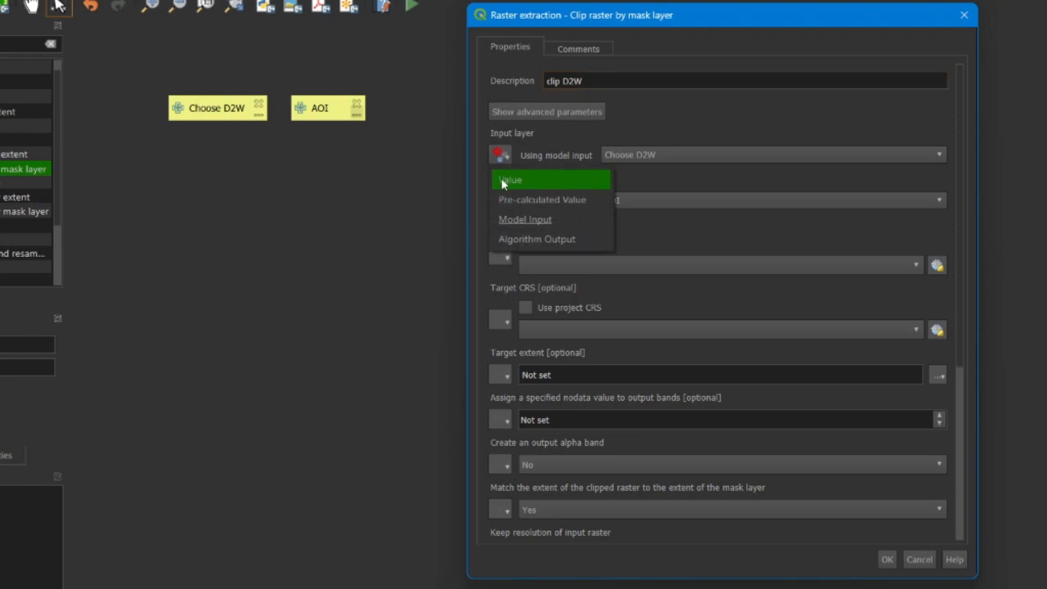
pyautogui.click(535, 220)
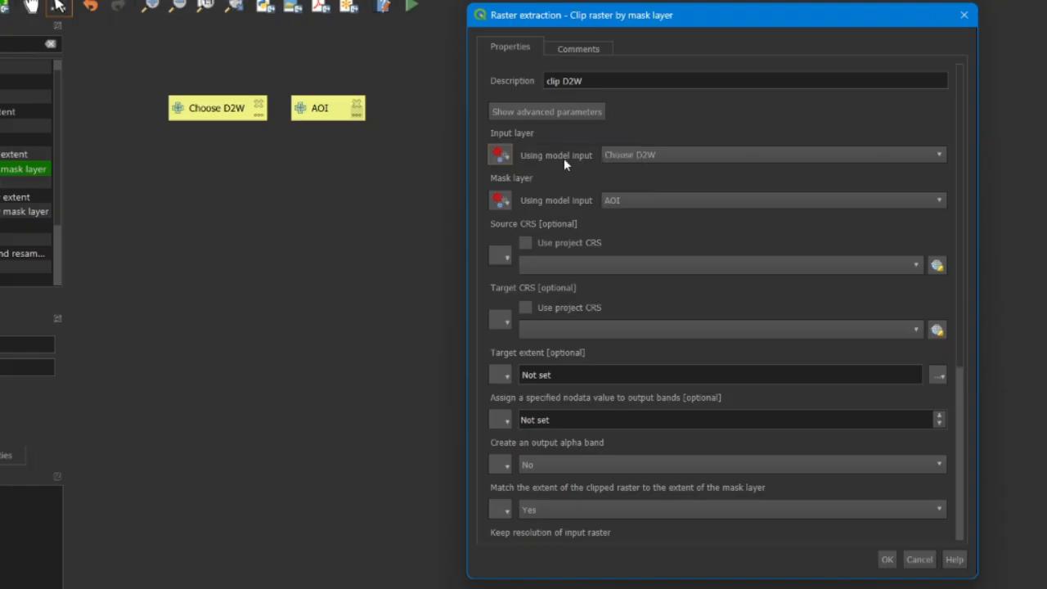
pyautogui.click(618, 154)
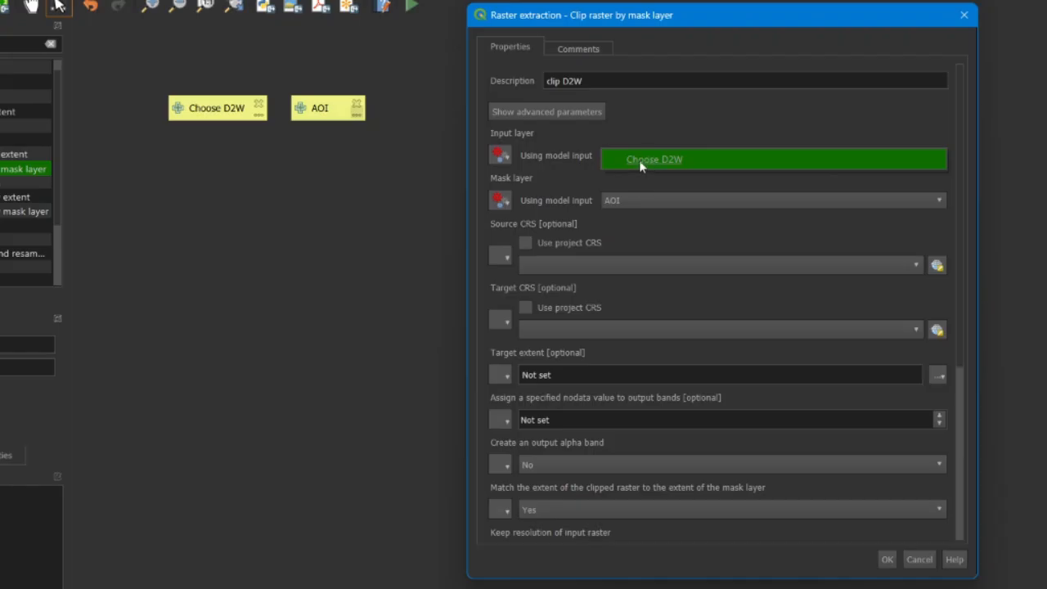
pyautogui.click(640, 161)
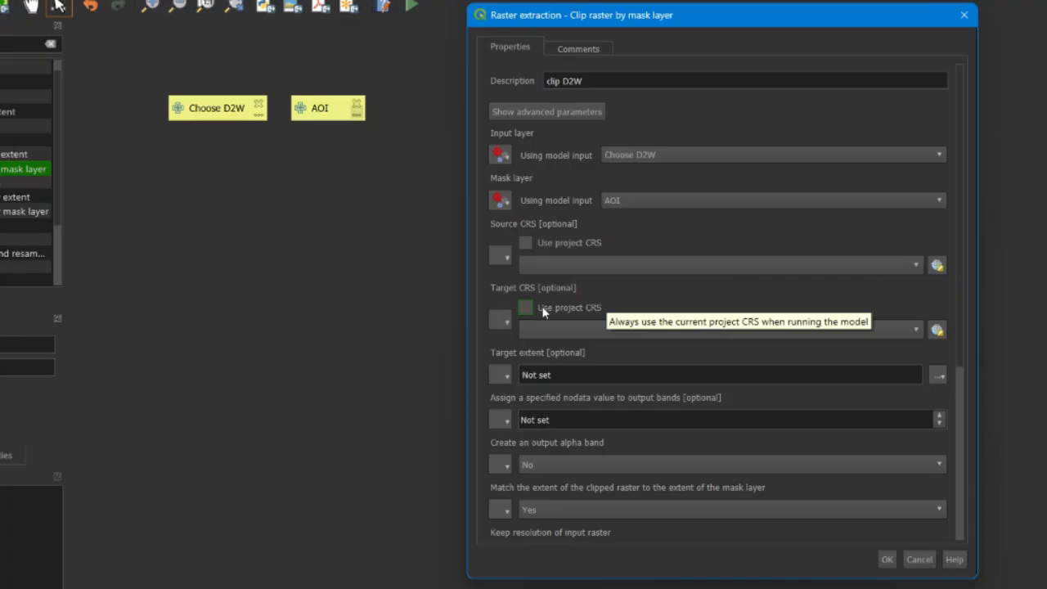
# Step: Set the clip's target CRS to EPSG:32630 WGS 84 / UTM zone 30N, and place the clip D2W box below the two inputs
pyautogui.click(568, 308)
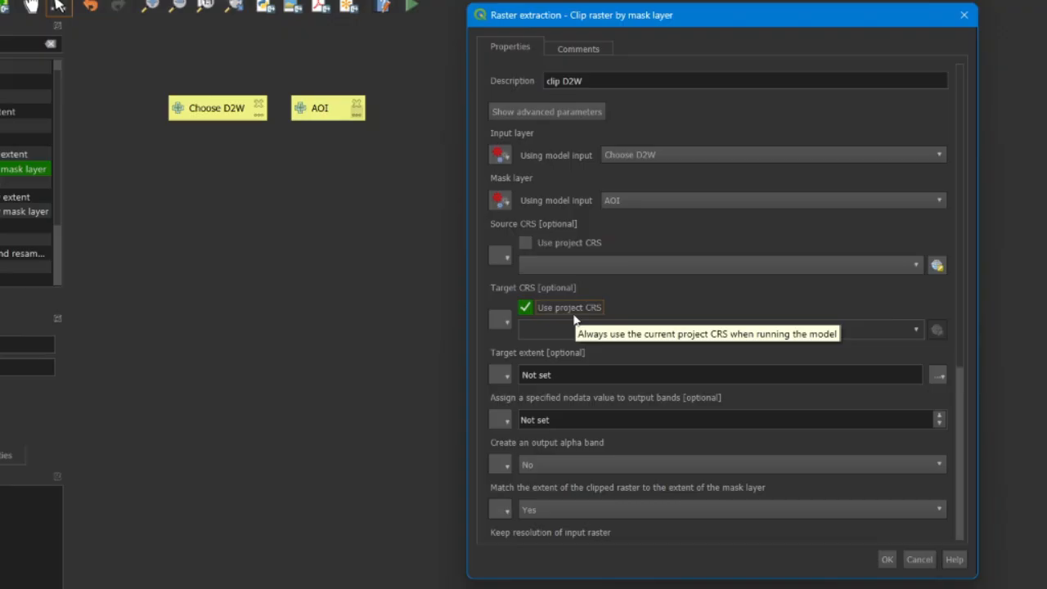
pyautogui.click(529, 309)
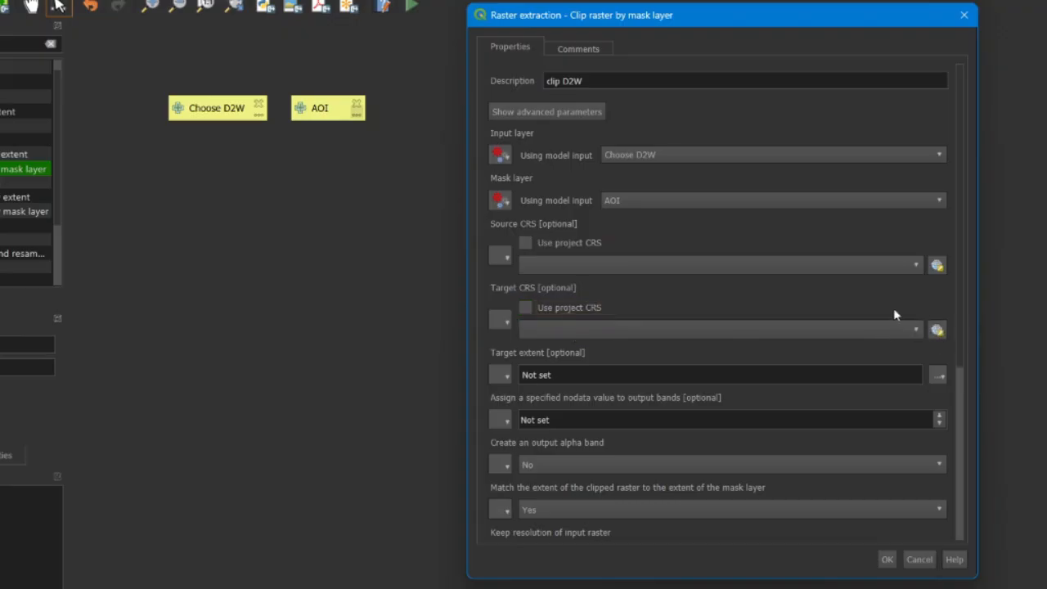
pyautogui.click(938, 331)
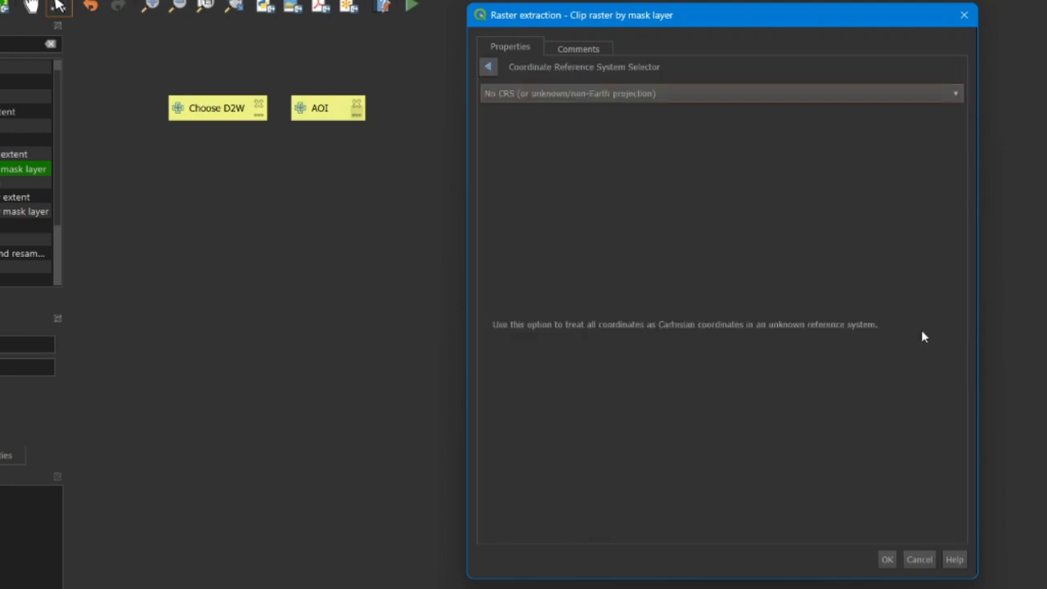
pyautogui.click(548, 95)
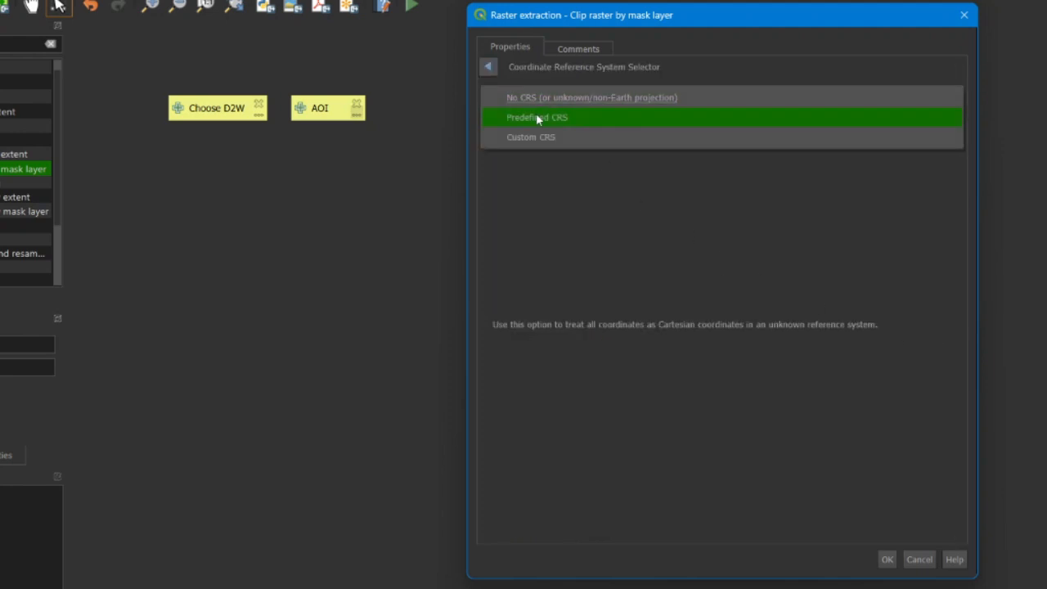
pyautogui.click(536, 117)
pyautogui.click(806, 187)
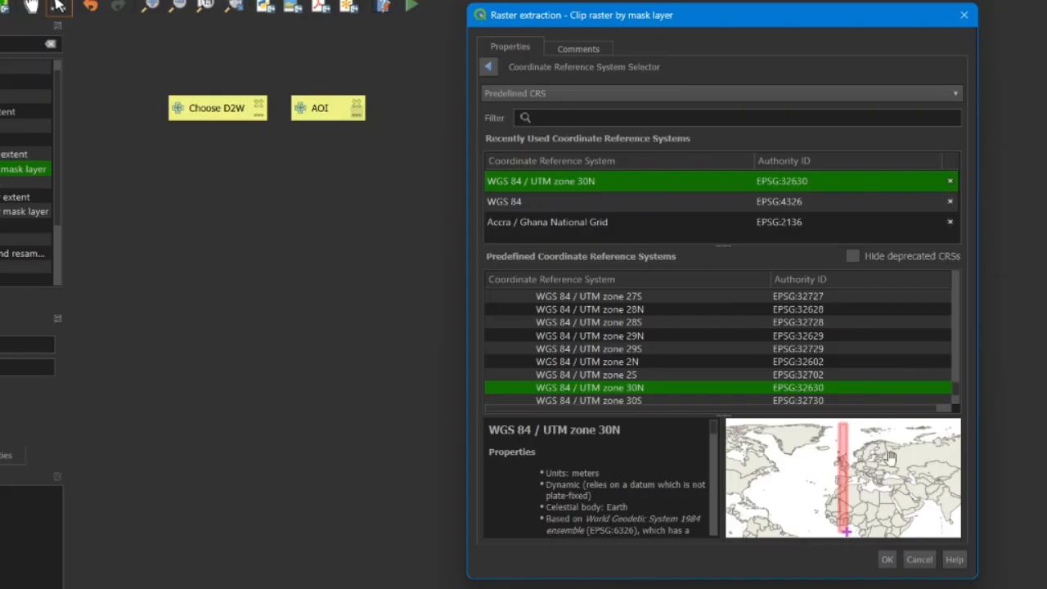
pyautogui.click(886, 559)
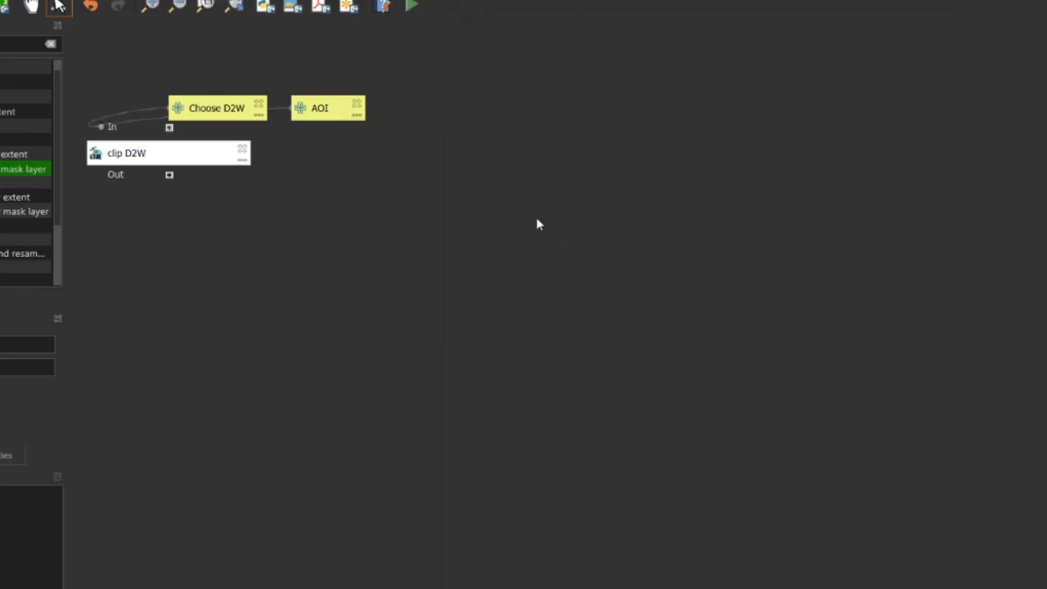
pyautogui.moveTo(176, 156); pyautogui.dragTo(332, 209)
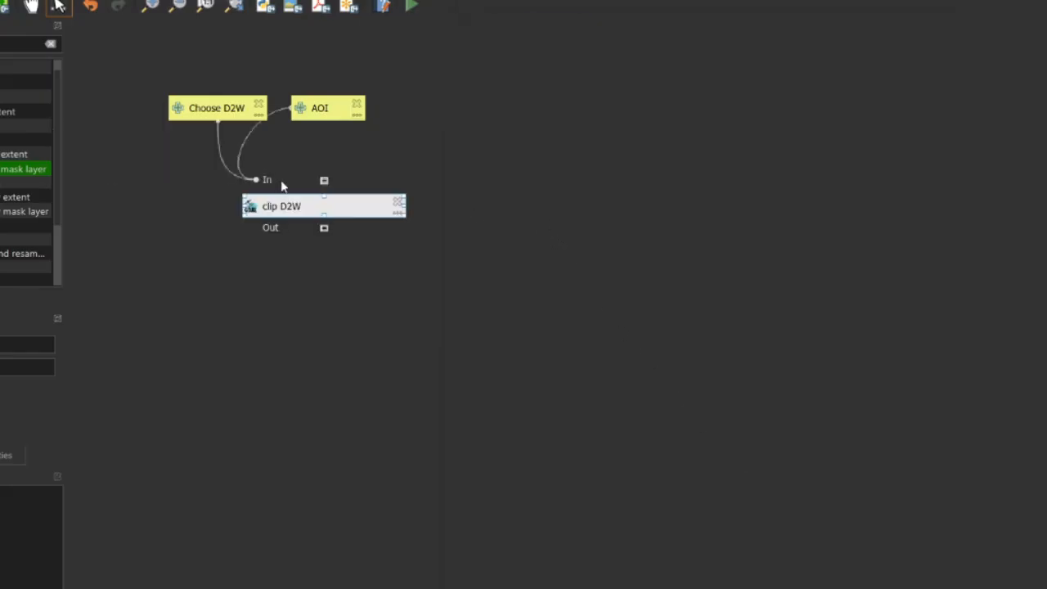
# Step: Reopen the clip D2W algorithm and set its target extent to use the model input AOI
pyautogui.doubleClick(344, 207)
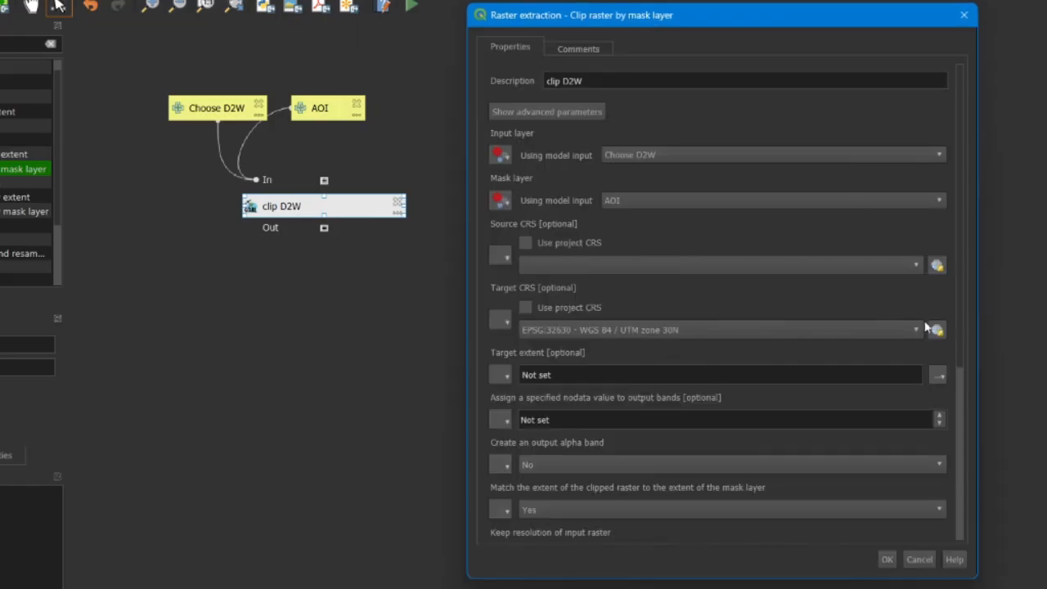
pyautogui.scroll(-5, 958, 306)
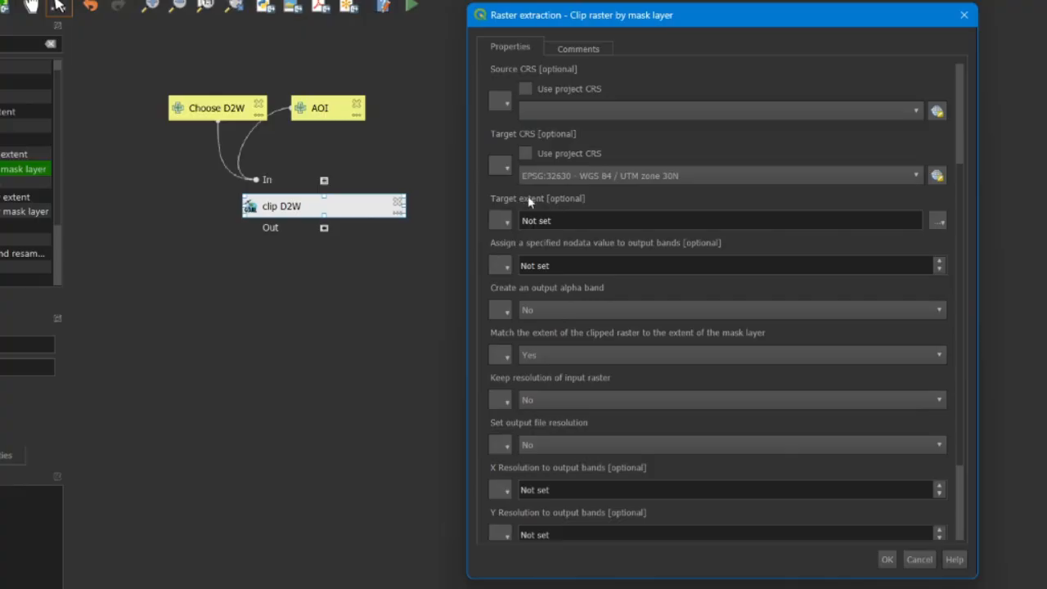
pyautogui.click(507, 220)
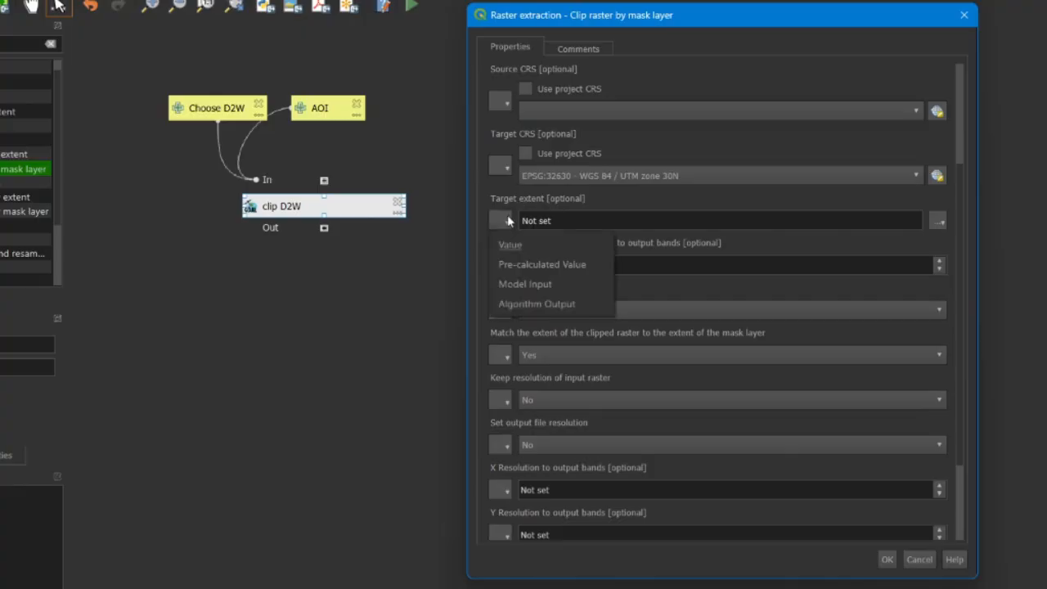
pyautogui.click(523, 284)
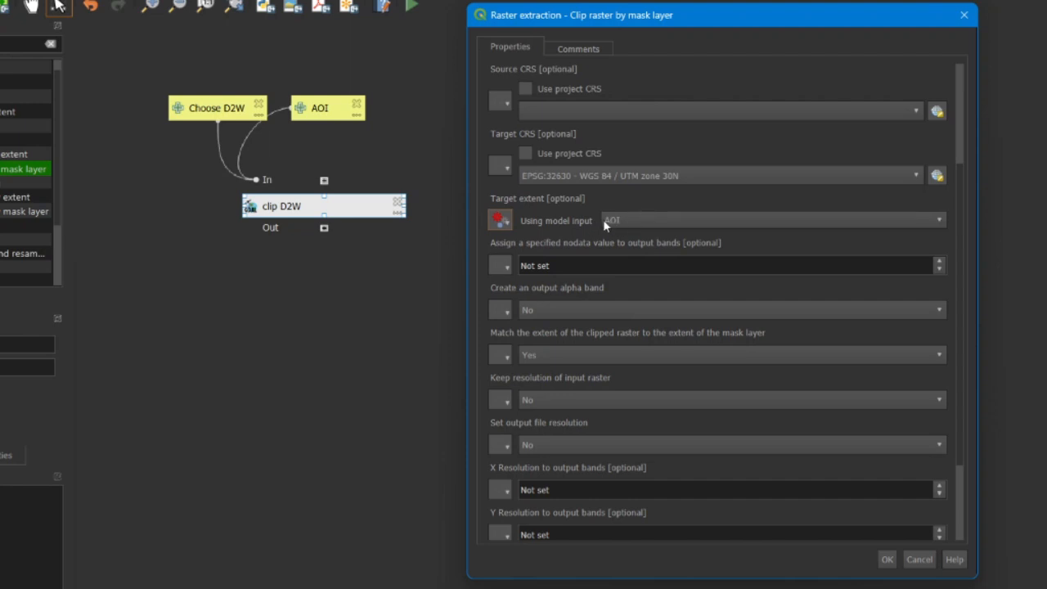
pyautogui.moveTo(574, 266); pyautogui.dragTo(421, 261)
pyautogui.click(561, 244)
# Step: Name the clip's final output clipped_d2w and place its output box below clip D2W
pyautogui.scroll(-2, 493, 292)
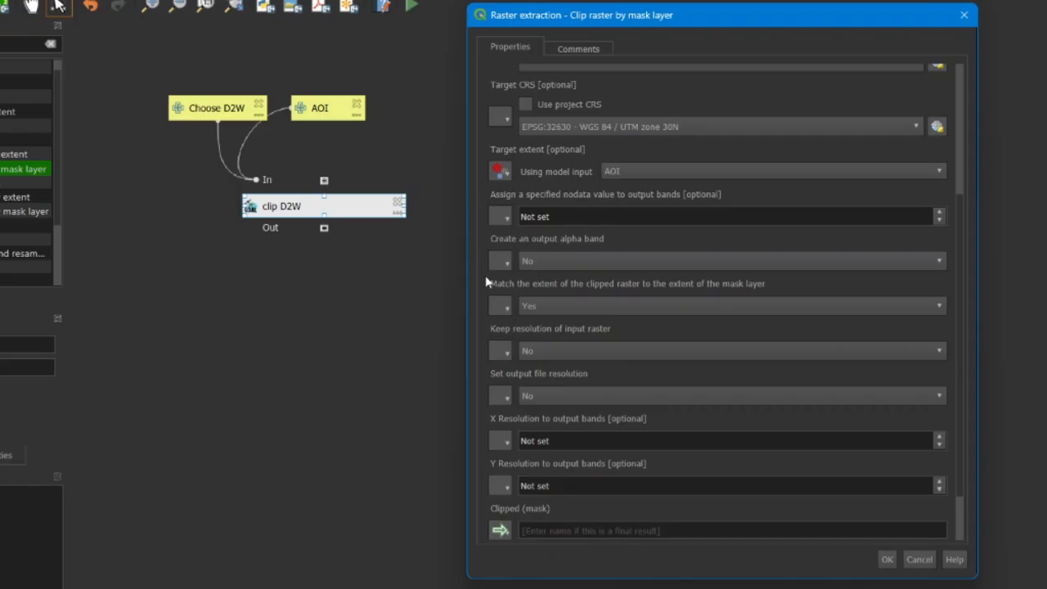
pyautogui.scroll(-3, 485, 282)
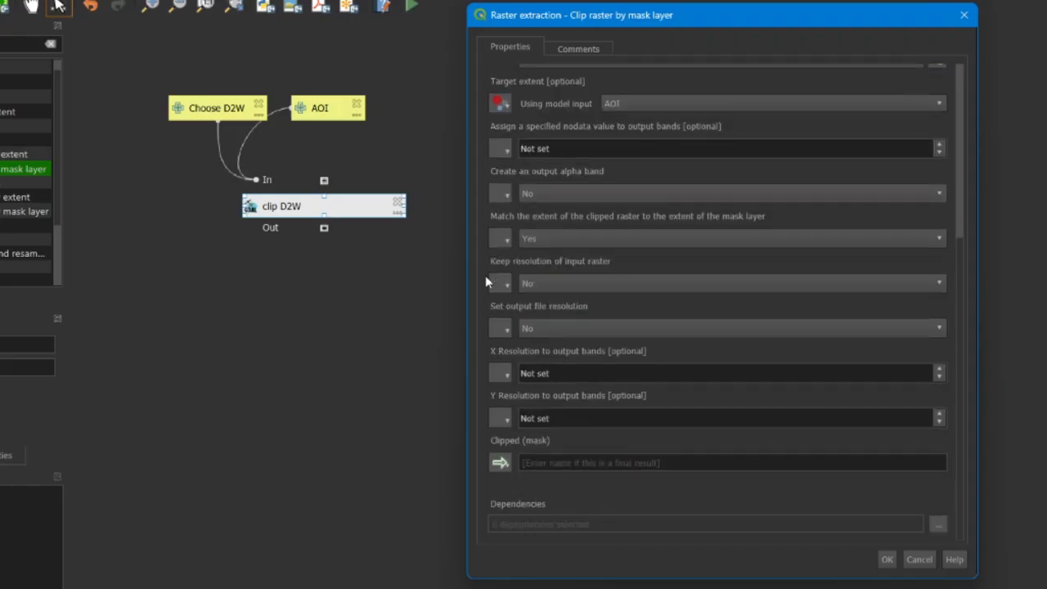
pyautogui.click(558, 464)
pyautogui.write('clipped')
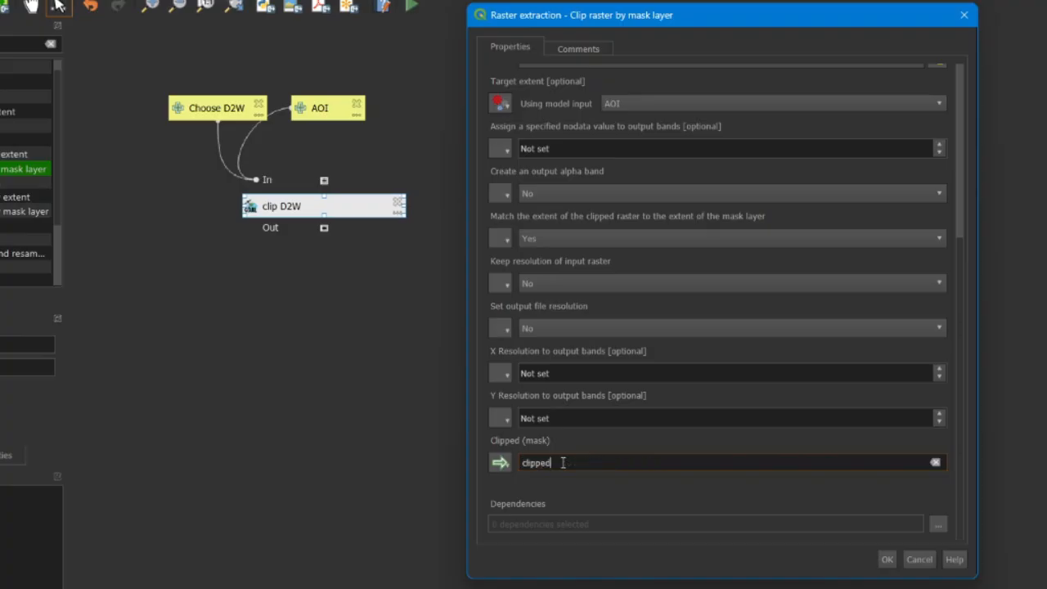
pyautogui.write('_d2w')
pyautogui.click(886, 560)
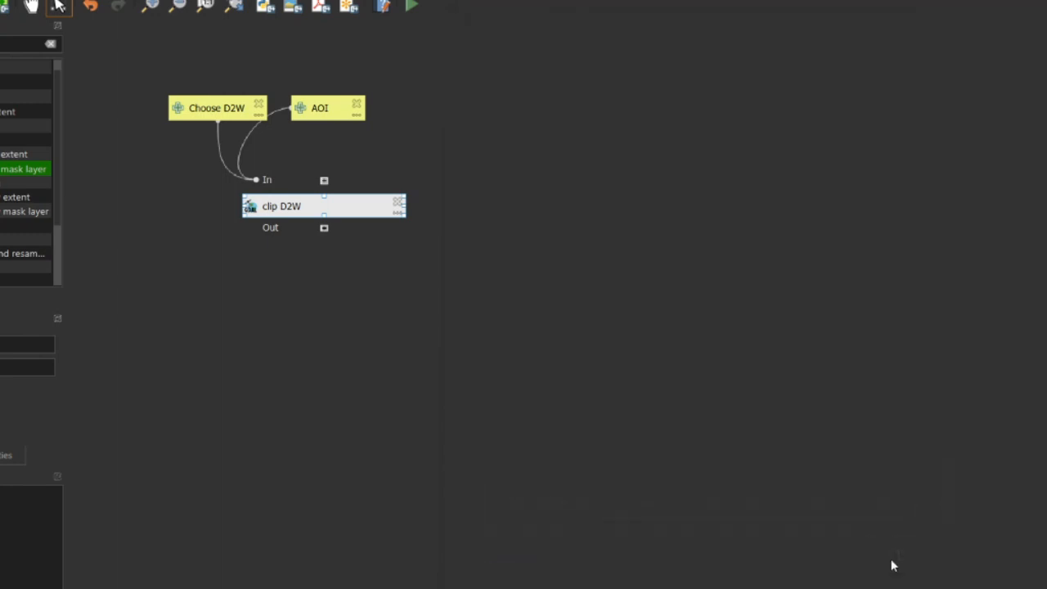
pyautogui.moveTo(448, 249); pyautogui.dragTo(457, 286)
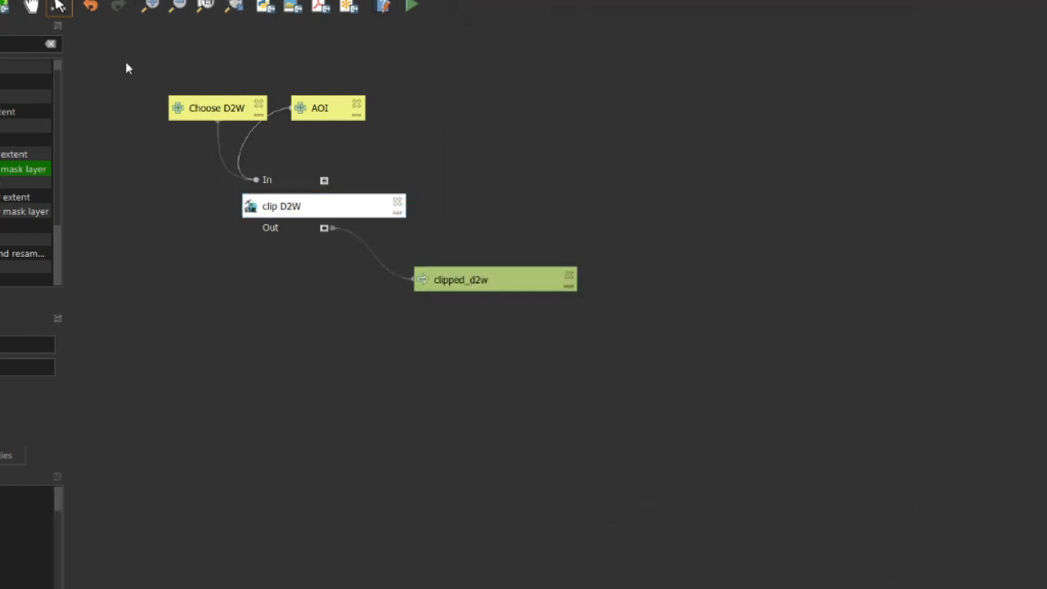
pyautogui.moveTo(125, 62); pyautogui.dragTo(411, 157)
pyautogui.moveTo(169, 188); pyautogui.dragTo(516, 161)
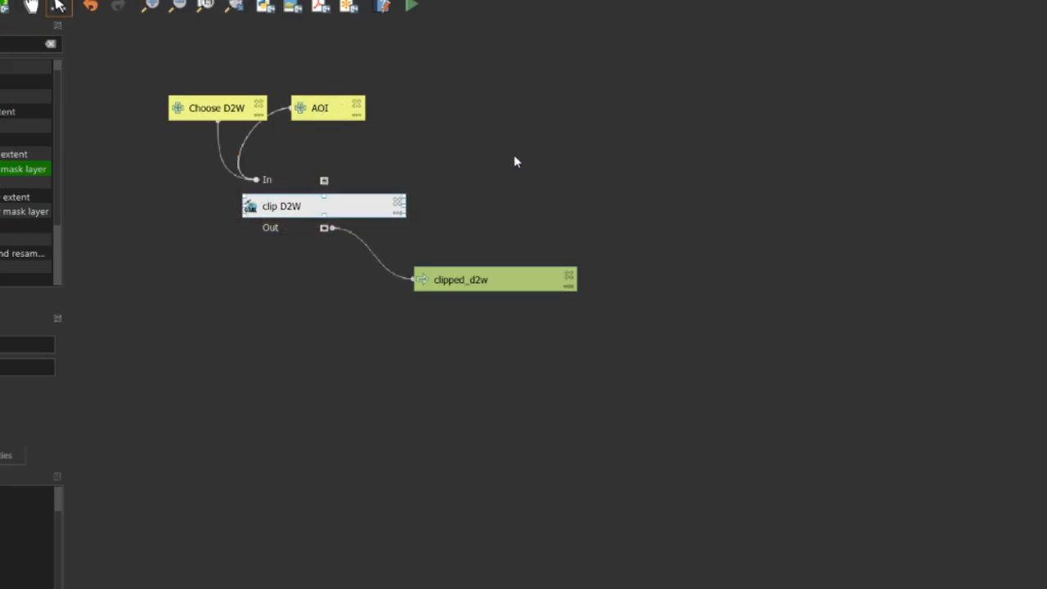
pyautogui.click(659, 195)
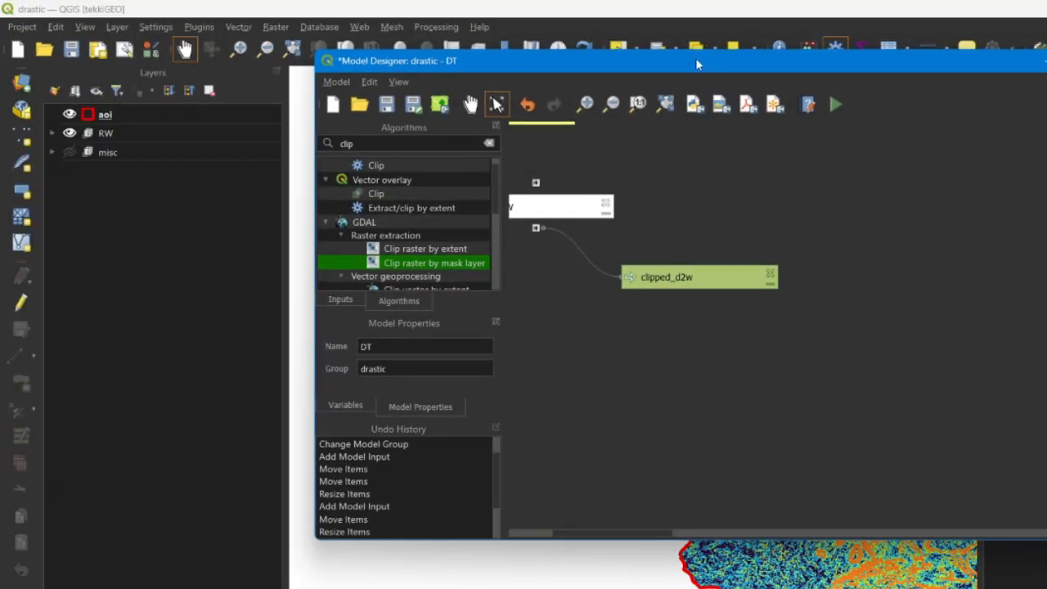
# Step: Run the model with Dethp_to_Water from the Depth_to_water_table folder as the Choose D2W raster, and close the run dialog
pyautogui.moveTo(696, 57); pyautogui.dragTo(824, 37)
pyautogui.click(972, 86)
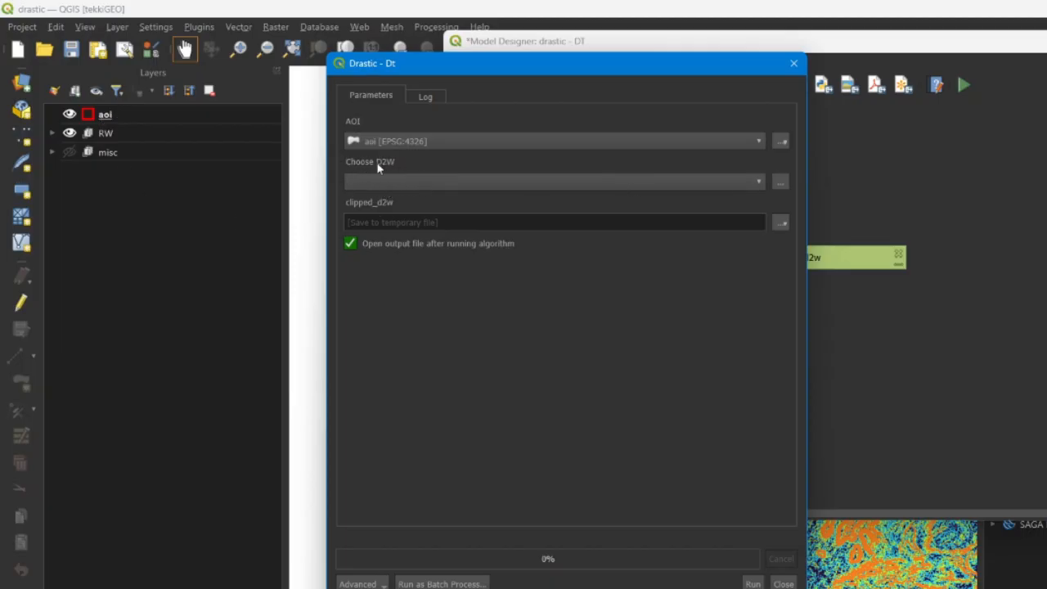
pyautogui.click(780, 185)
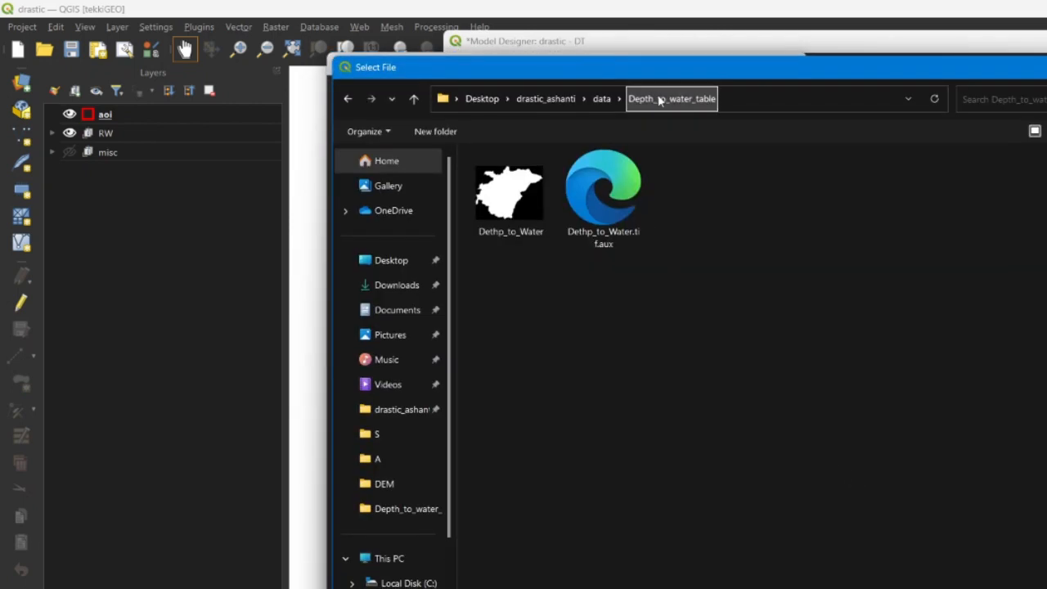
pyautogui.doubleClick(507, 194)
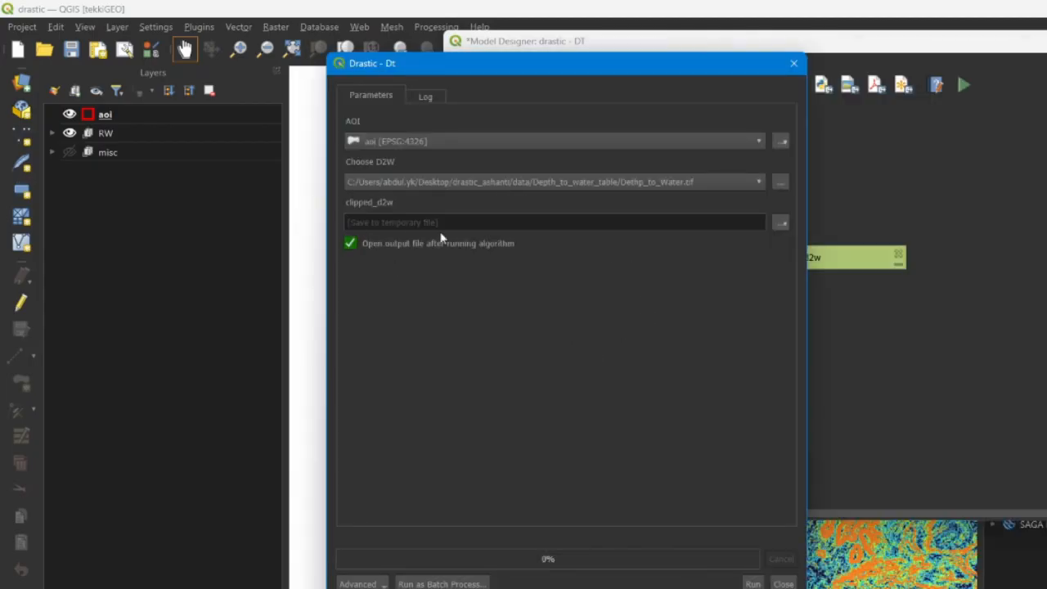
pyautogui.click(752, 584)
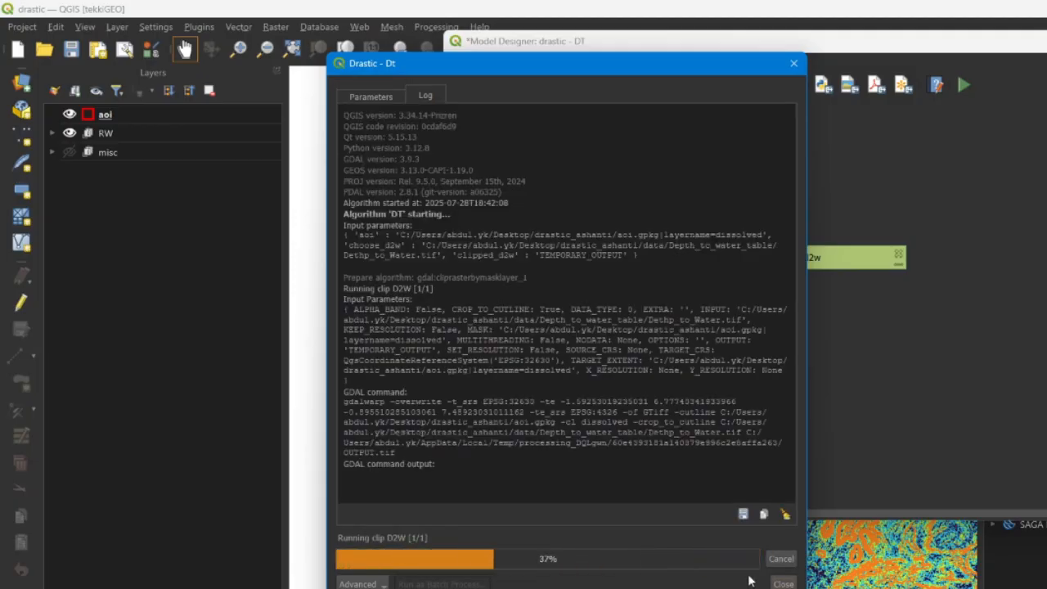
pyautogui.click(777, 583)
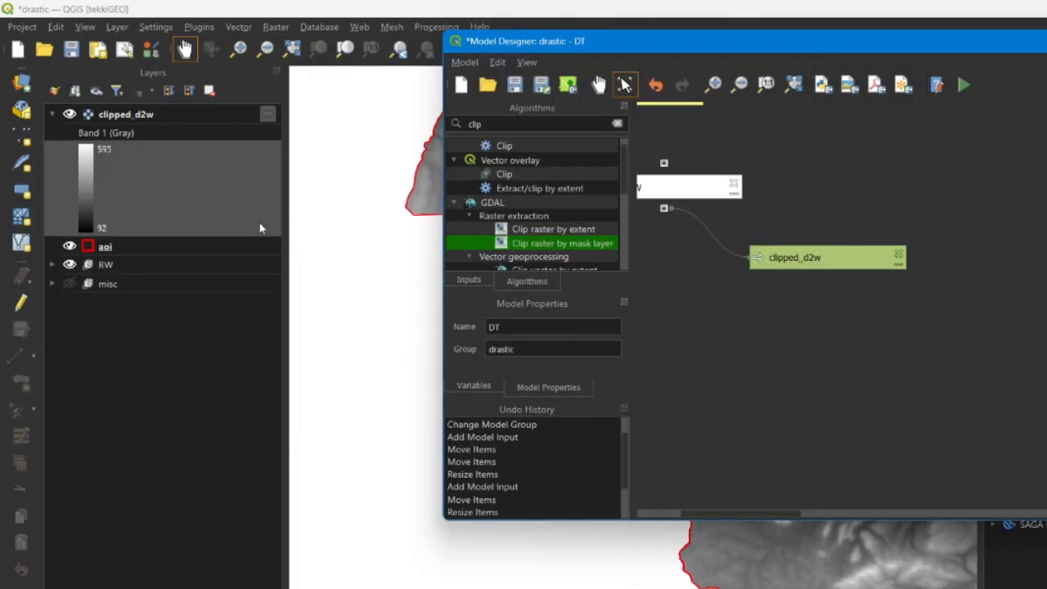
# Step: Zoom the map to the clipped_d2w layer to inspect the whole clipped raster
pyautogui.click(172, 113)
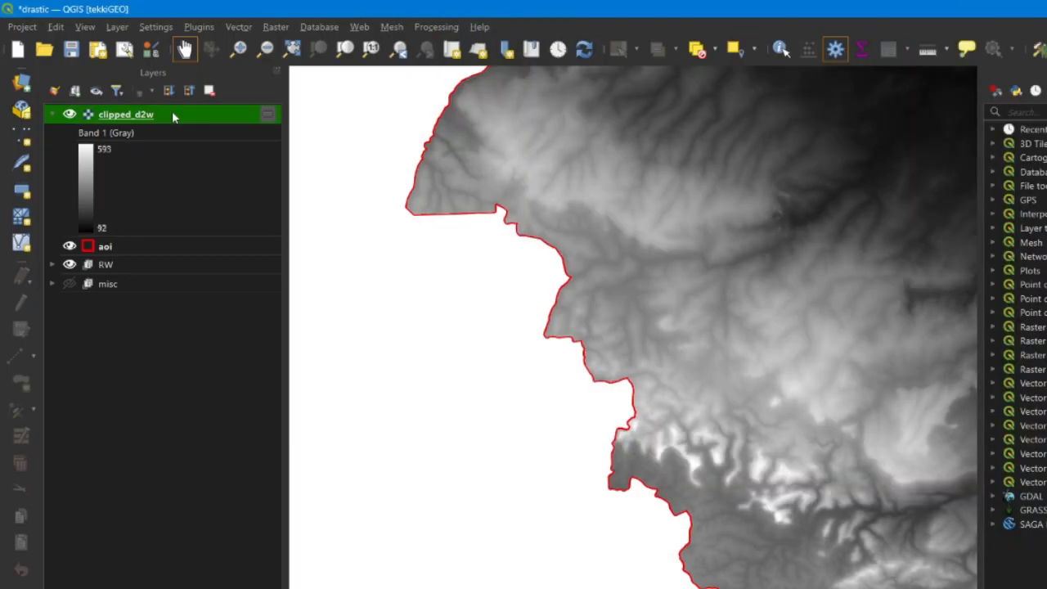
pyautogui.rightClick(172, 112)
pyautogui.click(221, 127)
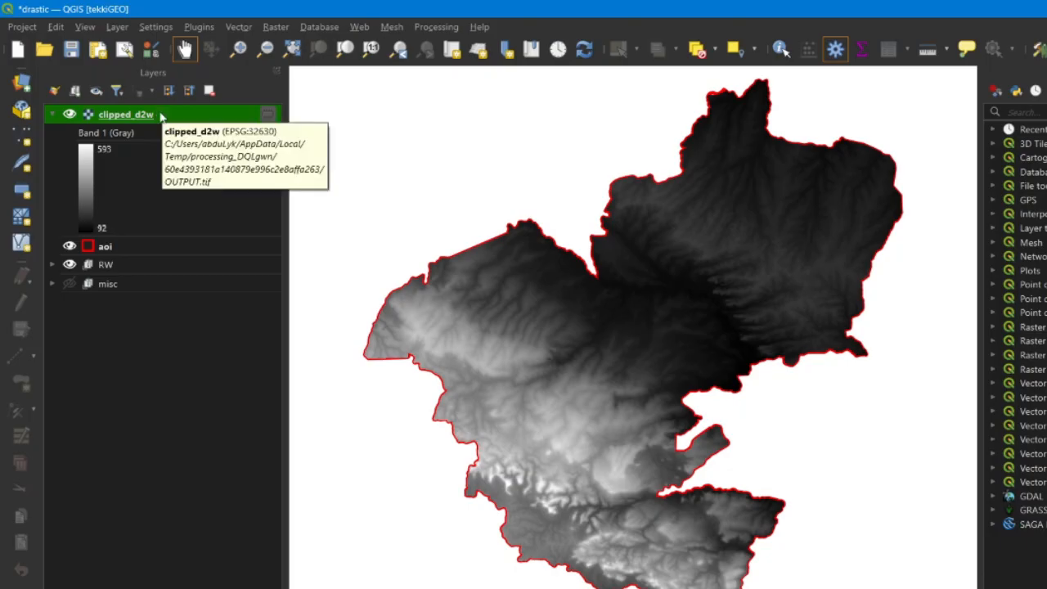
pyautogui.click(133, 419)
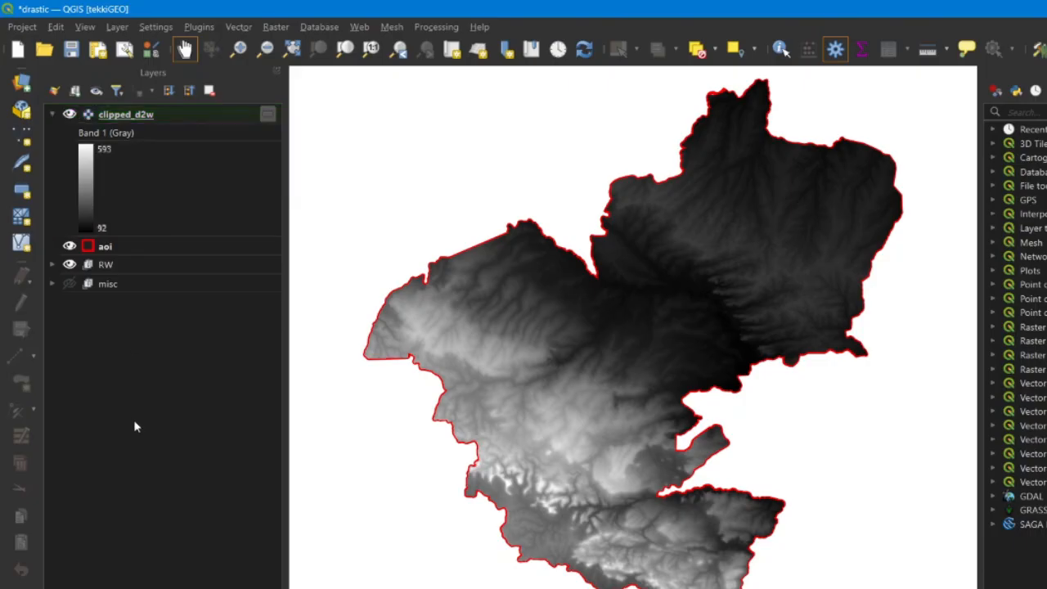
# Step: Remove the clipped_d2w layer from the project and delete the clipped_d2w output from the DT model
pyautogui.click(202, 108)
pyautogui.click(210, 91)
pyautogui.click(656, 362)
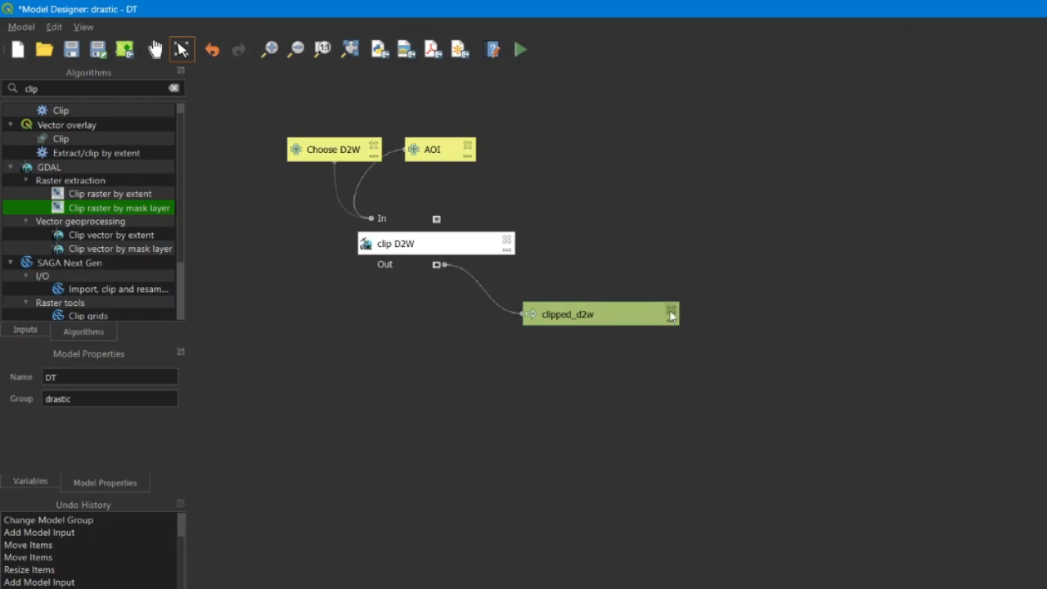
pyautogui.click(672, 314)
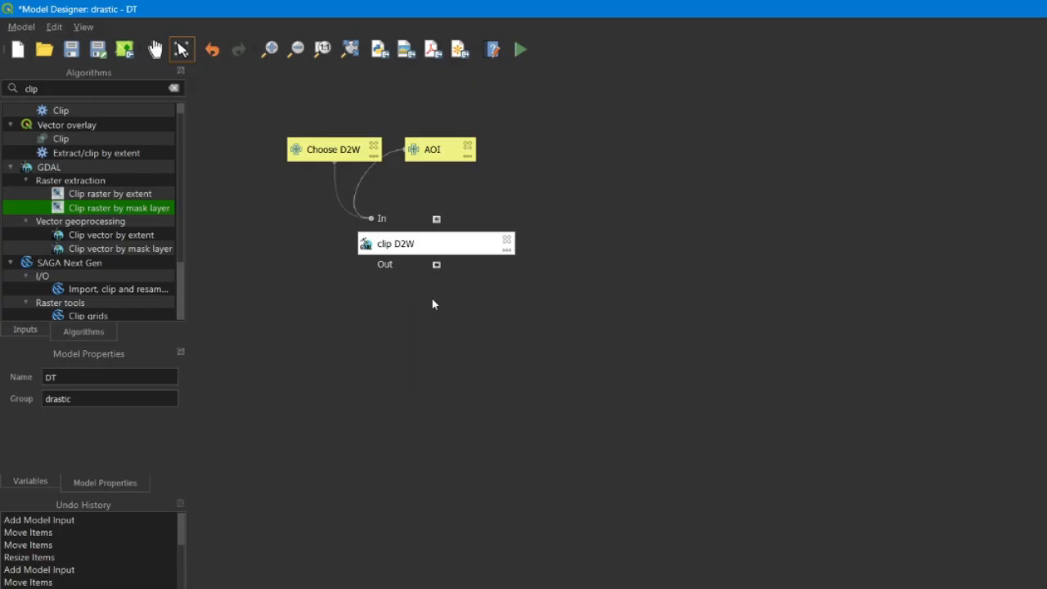
# Step: Start a Reclassify by table algorithm with the "Clipped (mask)" output of clip D2W as its raster layer
pyautogui.click(173, 88)
pyautogui.click(114, 88)
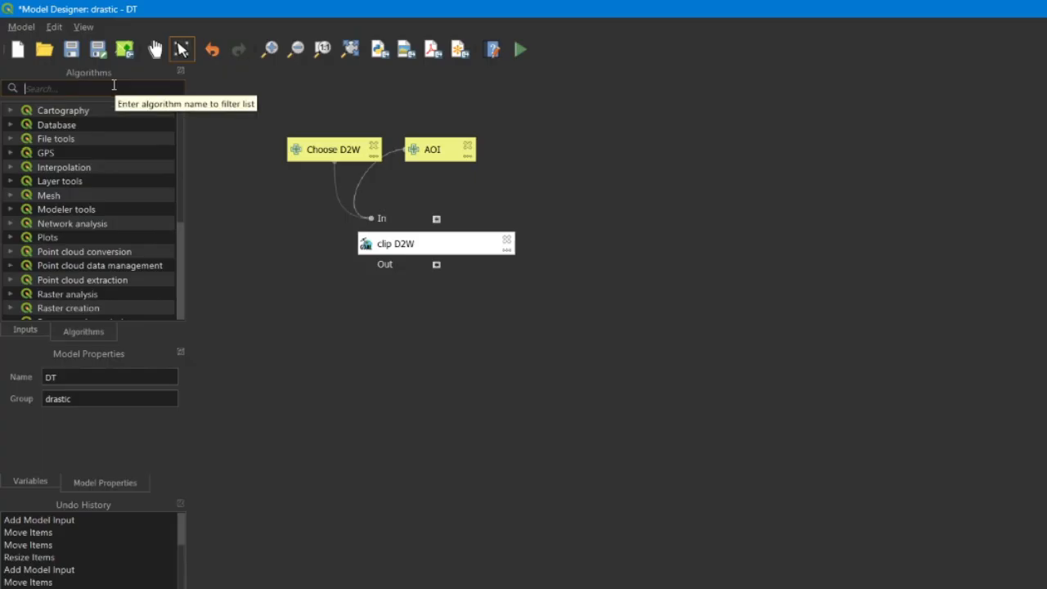
pyautogui.write('reclassify')
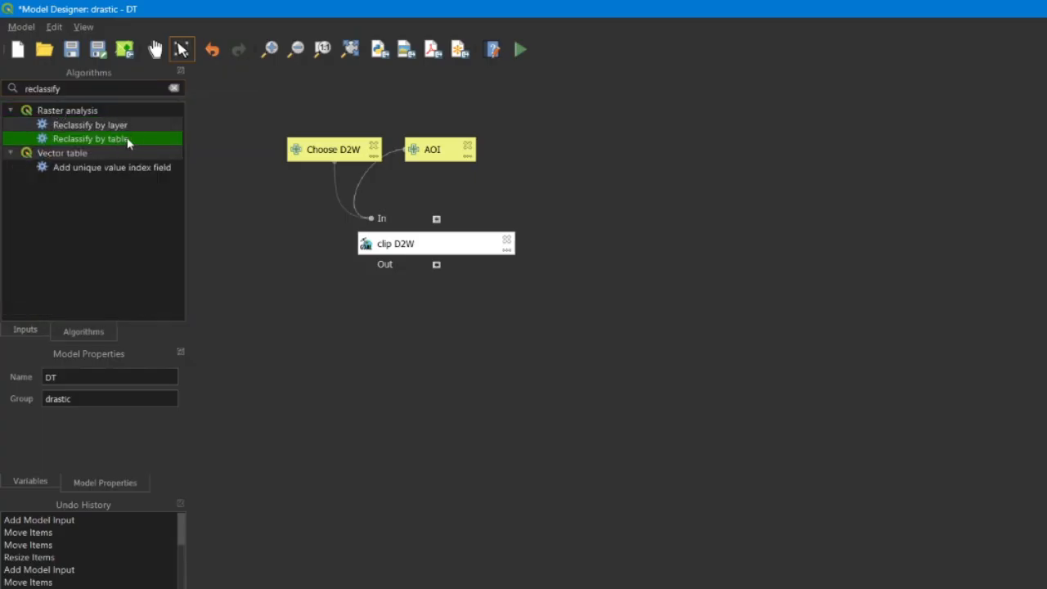
pyautogui.doubleClick(90, 139)
pyautogui.moveTo(884, 65); pyautogui.dragTo(911, 60)
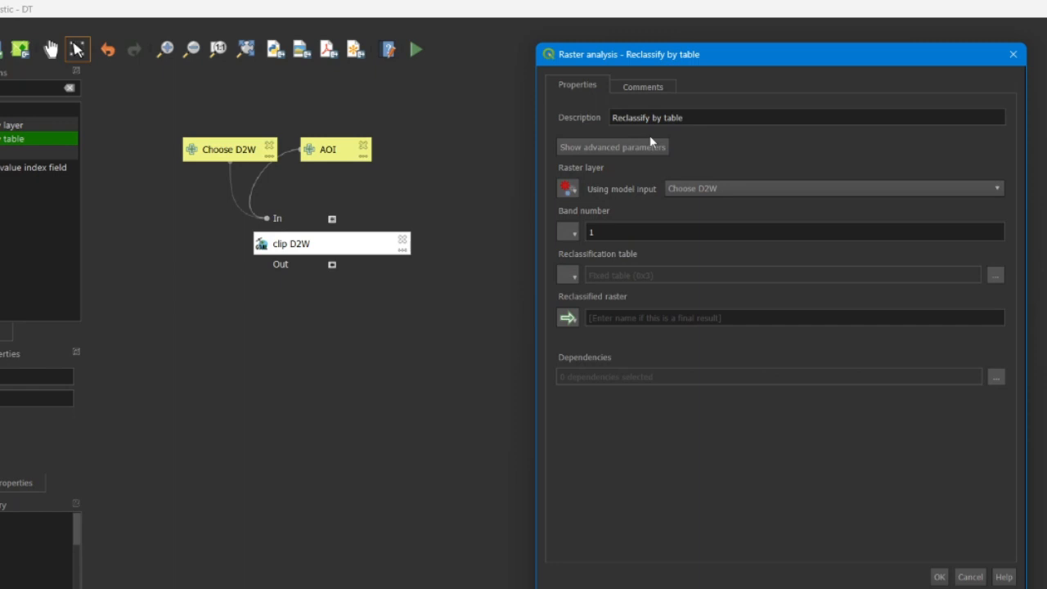
pyautogui.click(567, 188)
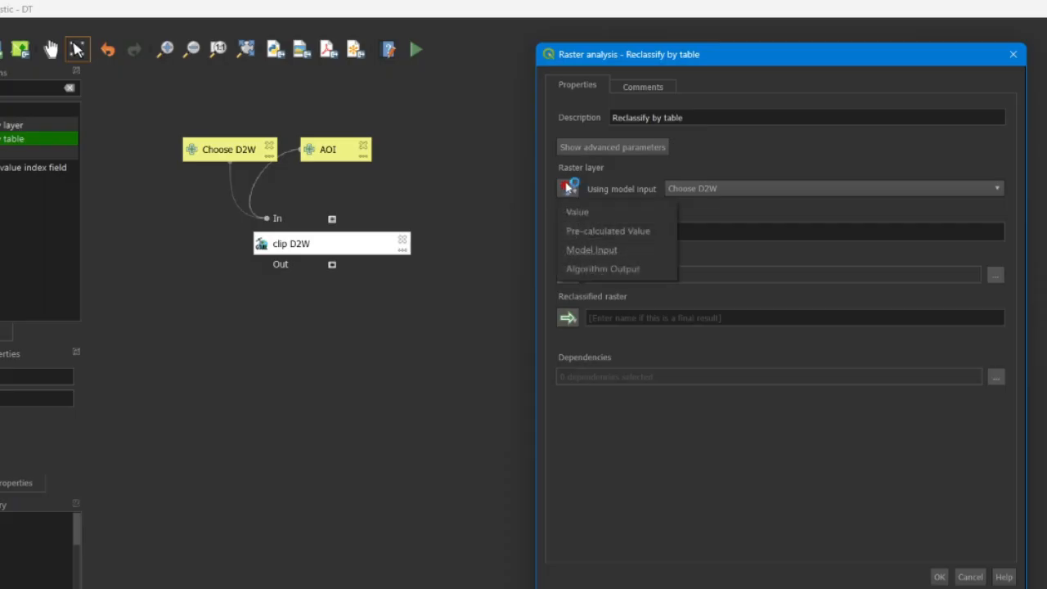
pyautogui.click(601, 270)
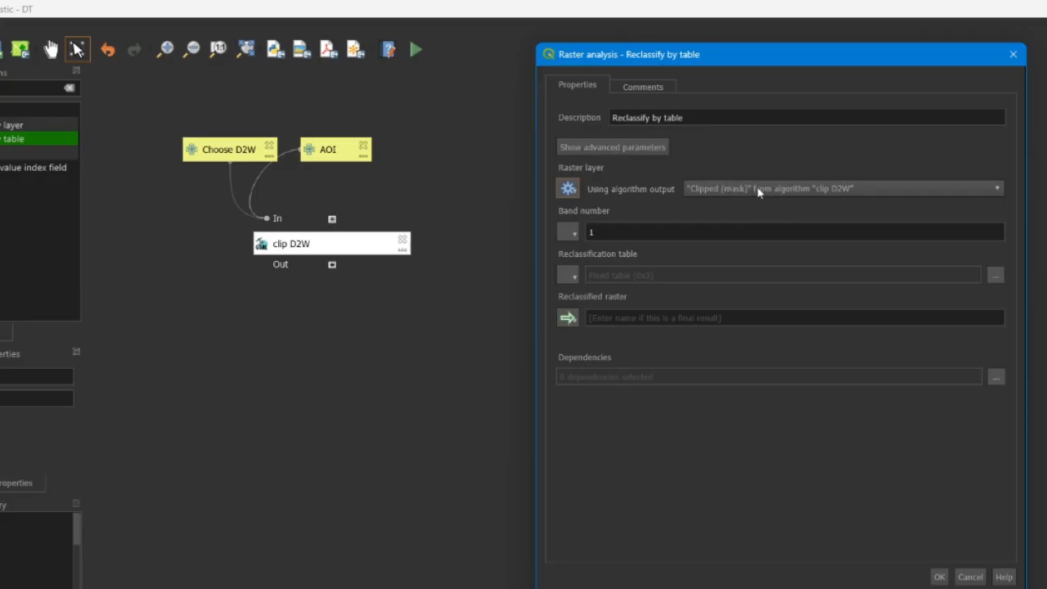
# Step: Open the algorithm's reclassification table and add six empty rows
pyautogui.click(994, 277)
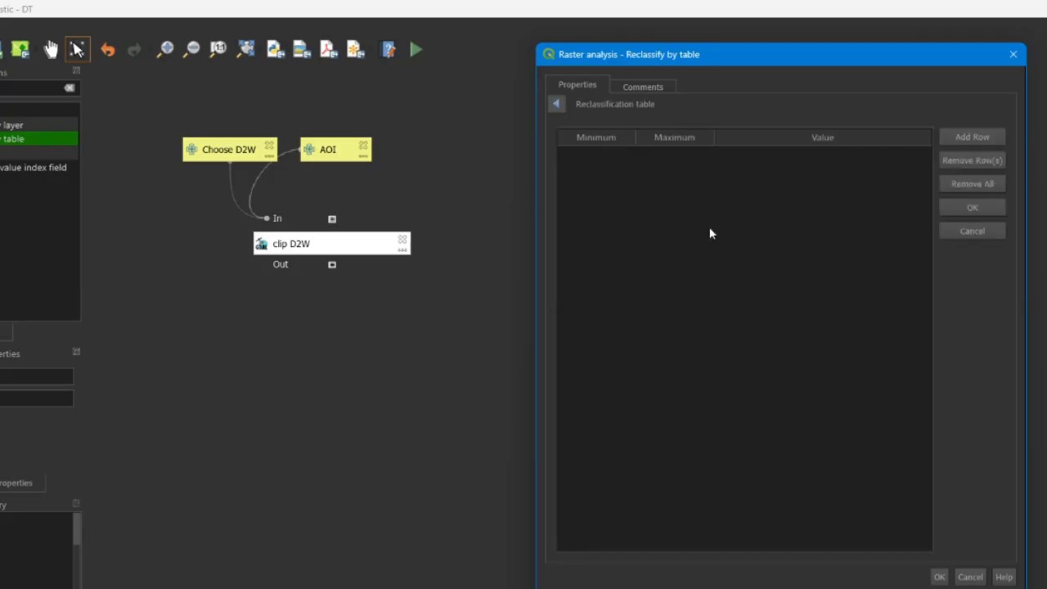
pyautogui.click(964, 140)
pyautogui.click(964, 141)
pyautogui.click(963, 141)
pyautogui.click(964, 140)
pyautogui.click(964, 141)
pyautogui.click(963, 141)
# Step: Fill the first five rows: 80–120 as 9, 120–180 as 7, 180–250 as 5, 250–380 as 3, 380–450 as 2
pyautogui.click(605, 164)
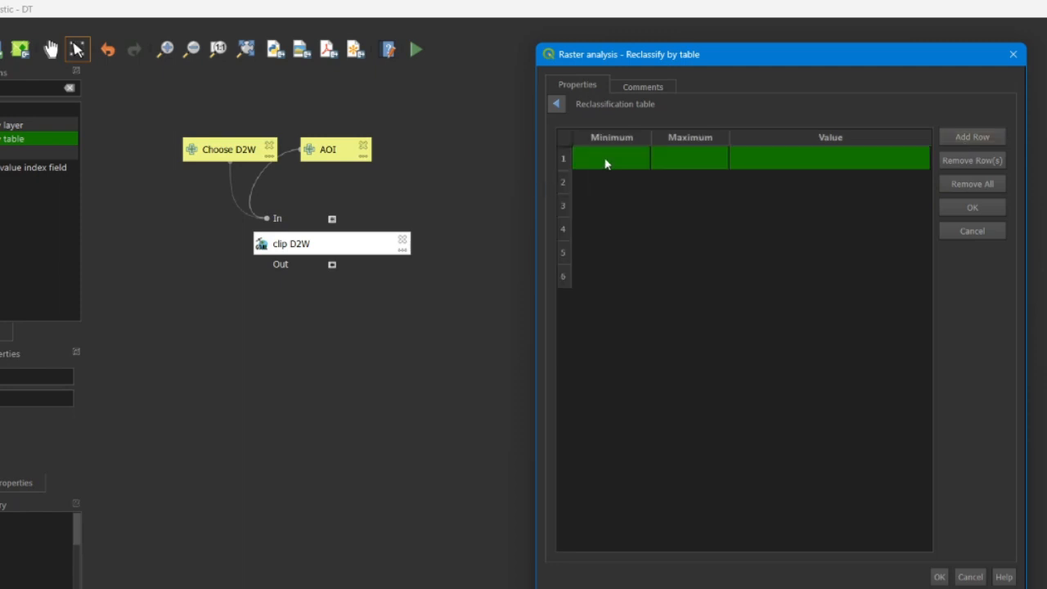
pyautogui.doubleClick(605, 164)
pyautogui.write('80')
pyautogui.press('Tab')
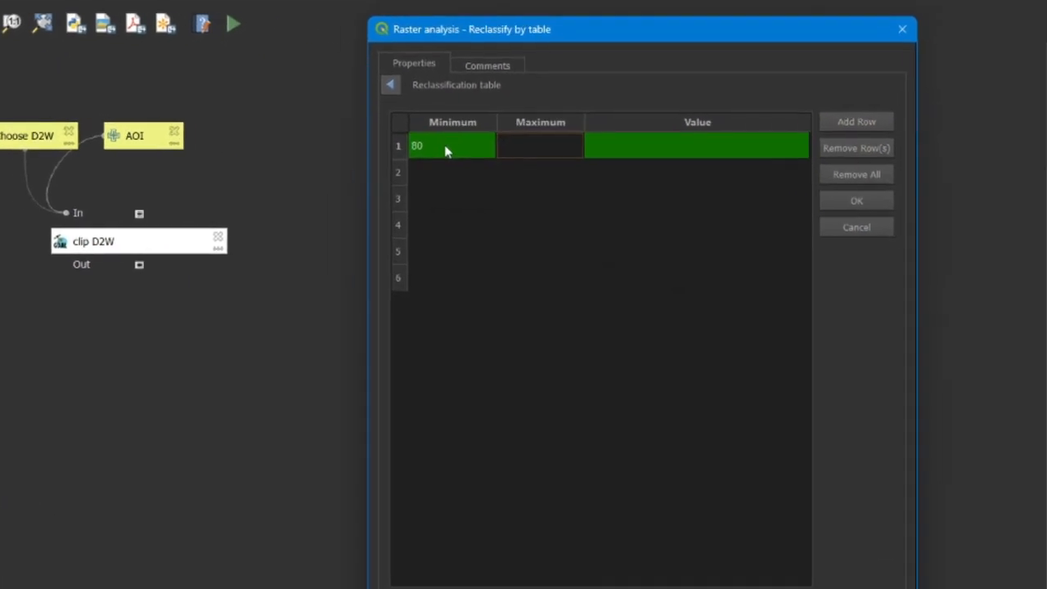
pyautogui.write('12')
pyautogui.write('0')
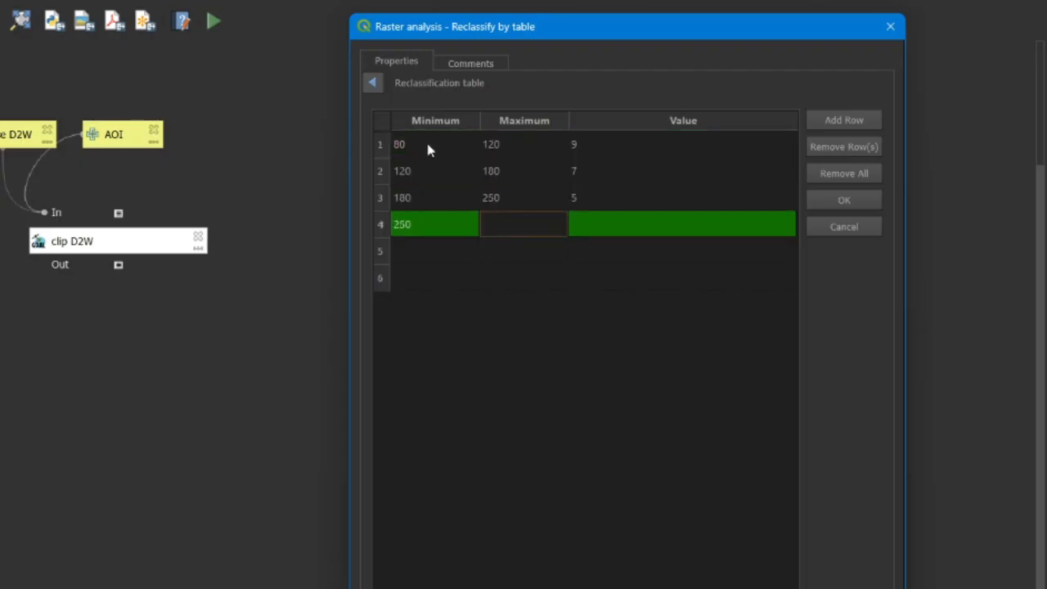
pyautogui.write('38')
pyautogui.write('0')
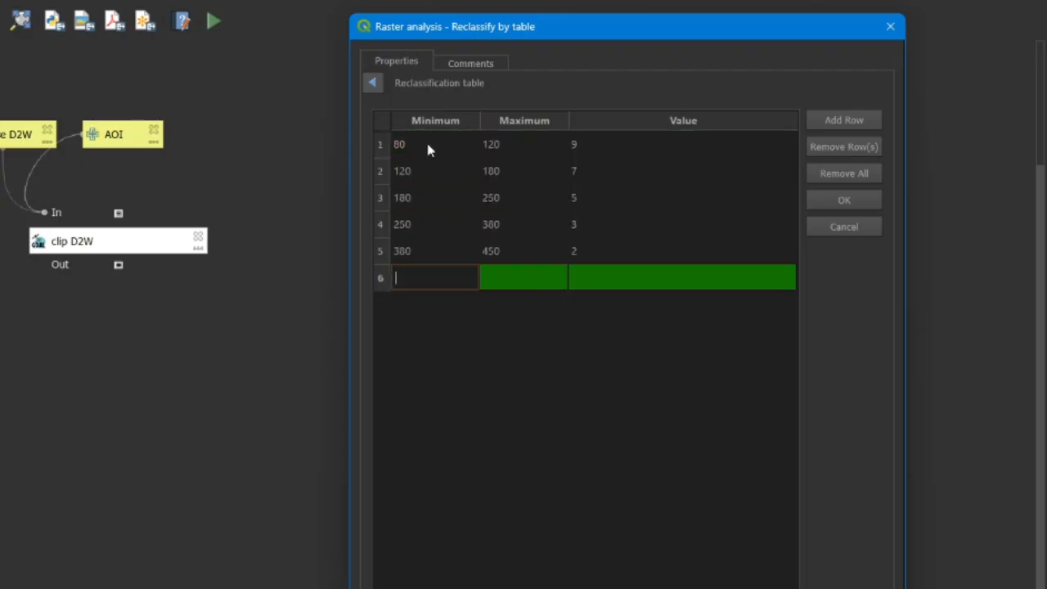
# Step: Set the sixth row to minimum 450, an empty maximum and value 1, and accept the reclassification table
pyautogui.write('450')
pyautogui.press('Tab')
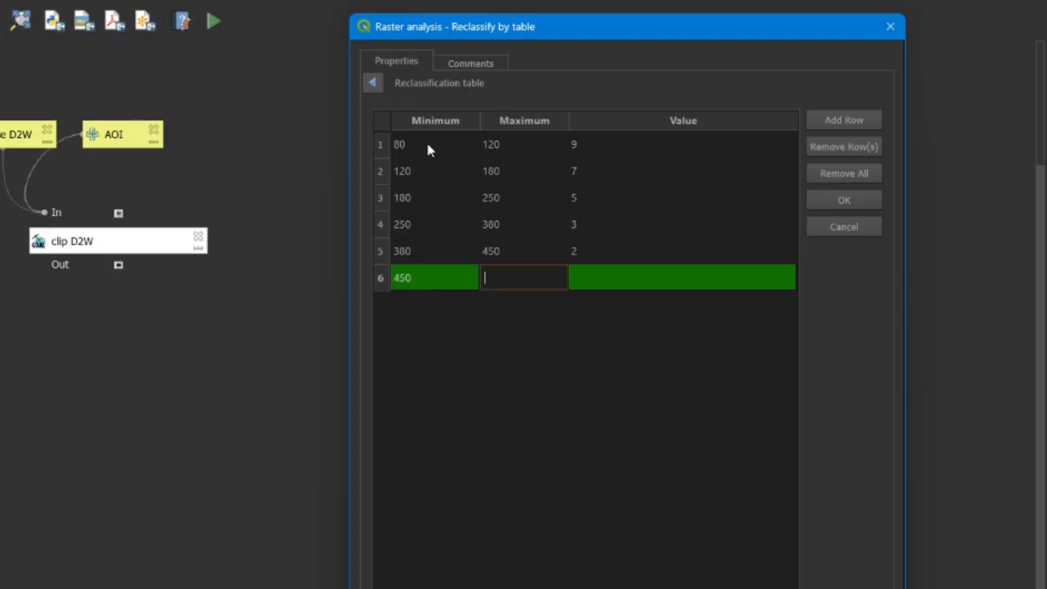
pyautogui.press('Tab')
pyautogui.write('1')
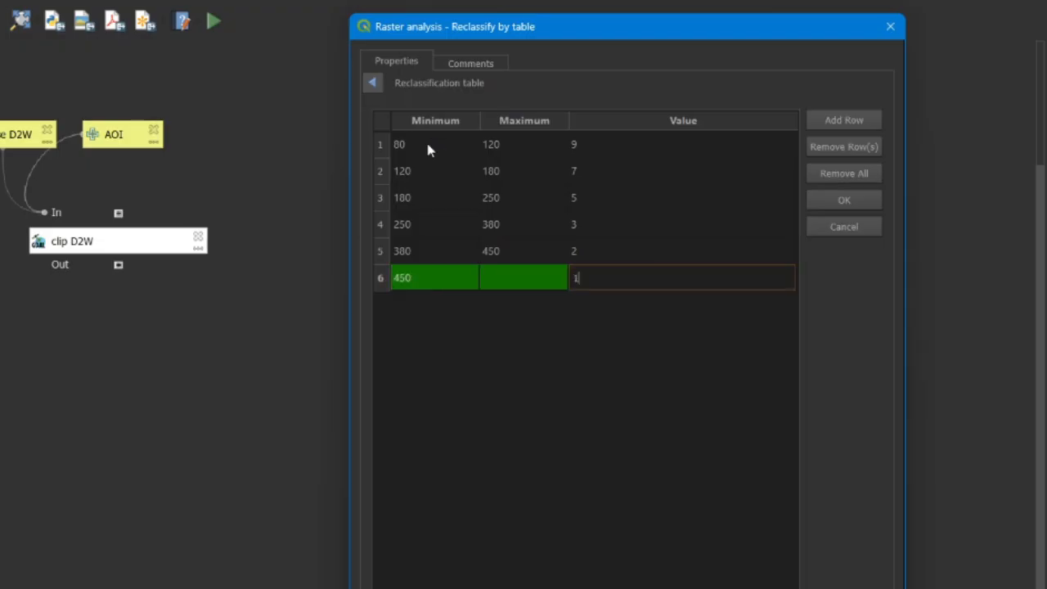
pyautogui.click(835, 204)
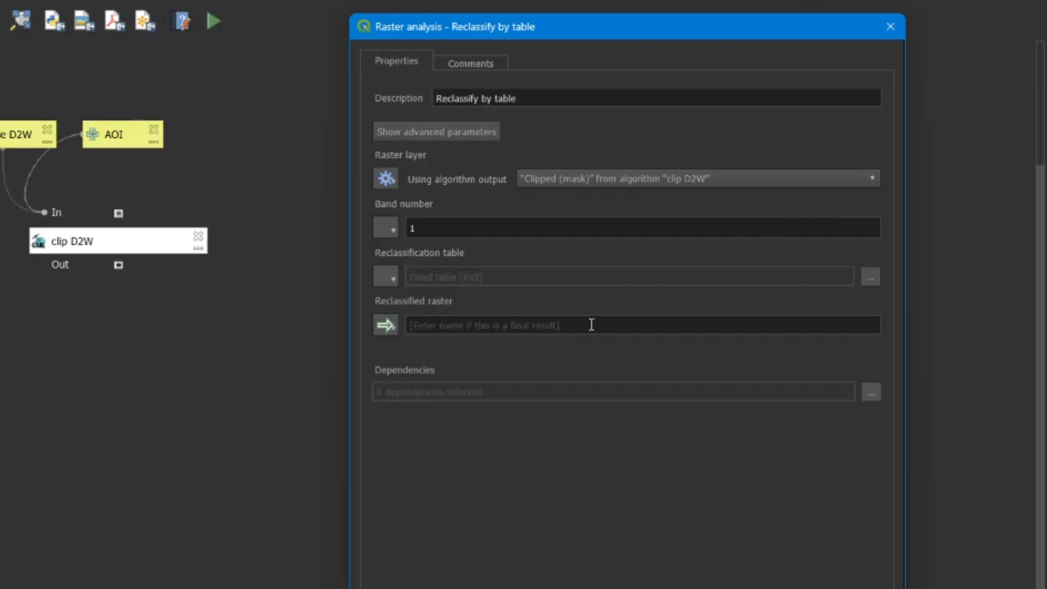
# Step: Name the final reclassified raster output d_rated and add the configured algorithm to the model
pyautogui.click(437, 328)
pyautogui.write('d')
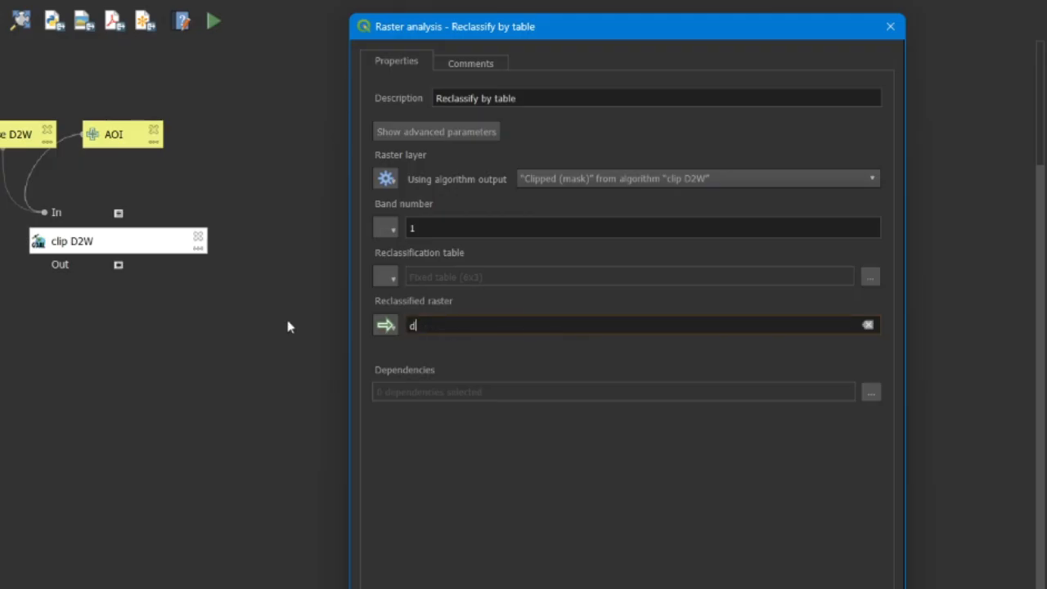
pyautogui.write('_rated')
pyautogui.press('Return')
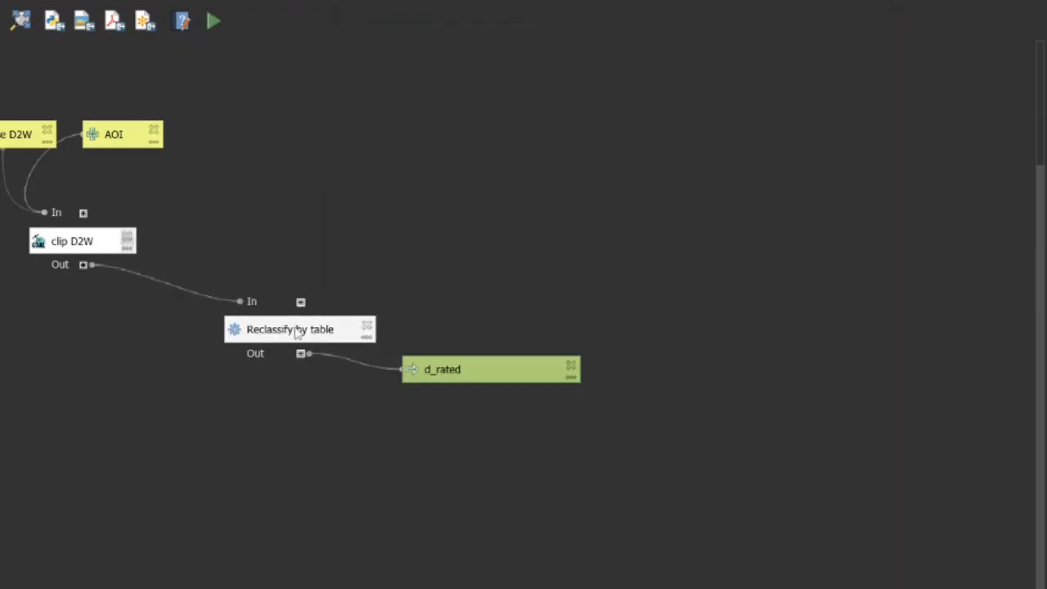
# Step: Change the Reclassify by table description to reclass D and reposition its box below clip D2W
pyautogui.click(282, 323)
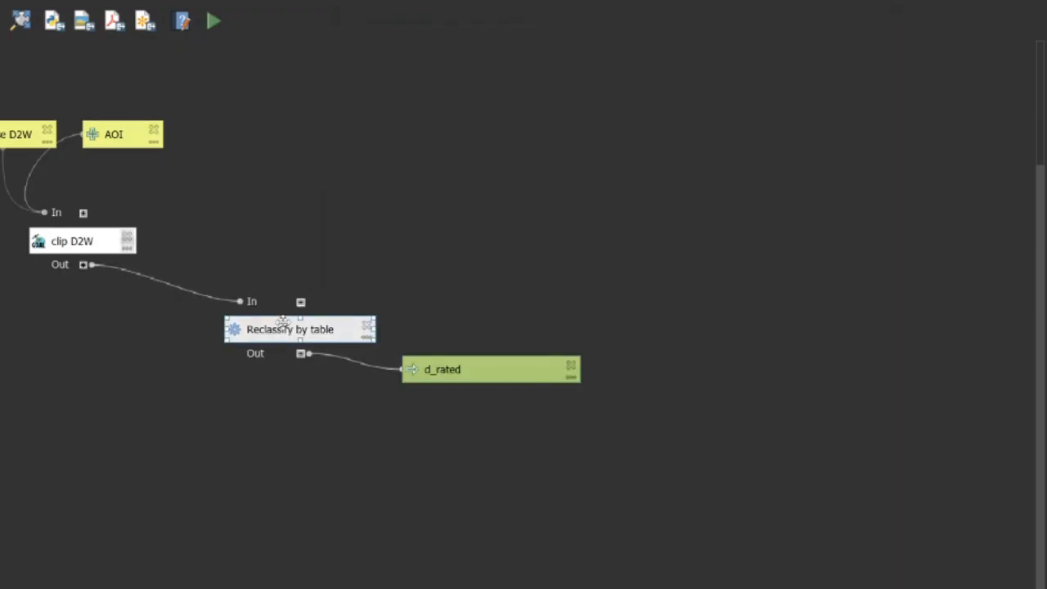
pyautogui.doubleClick(283, 323)
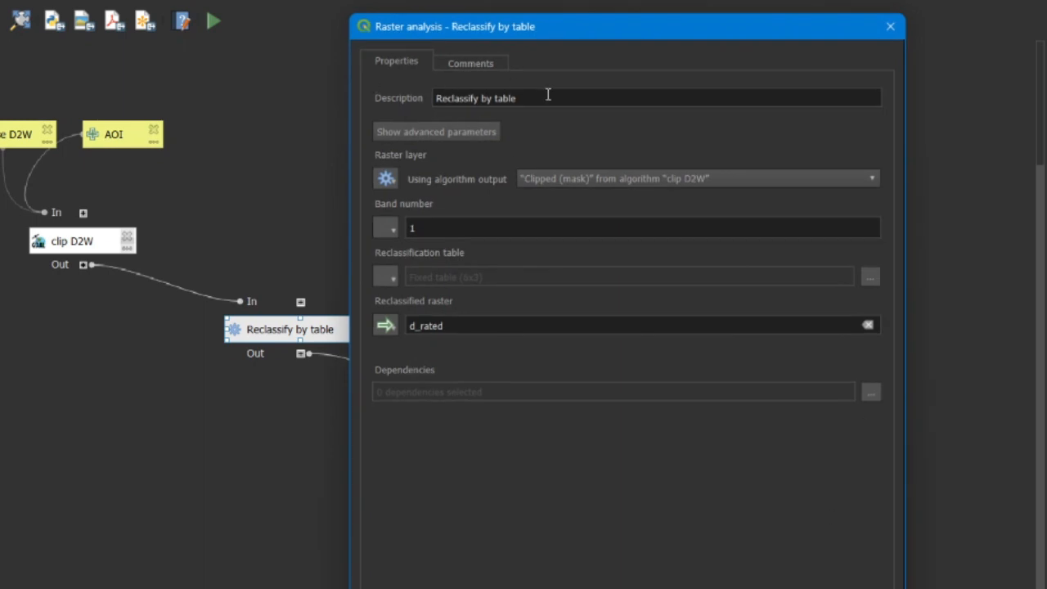
pyautogui.moveTo(560, 98); pyautogui.dragTo(345, 93)
pyautogui.write('reclass D')
pyautogui.press('Return')
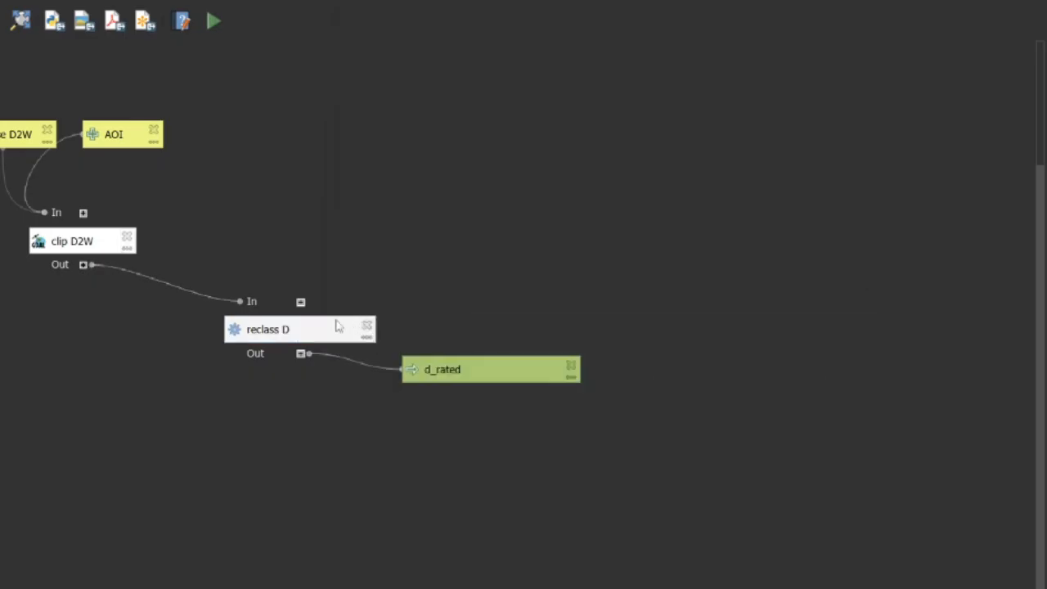
pyautogui.moveTo(338, 327); pyautogui.dragTo(256, 346)
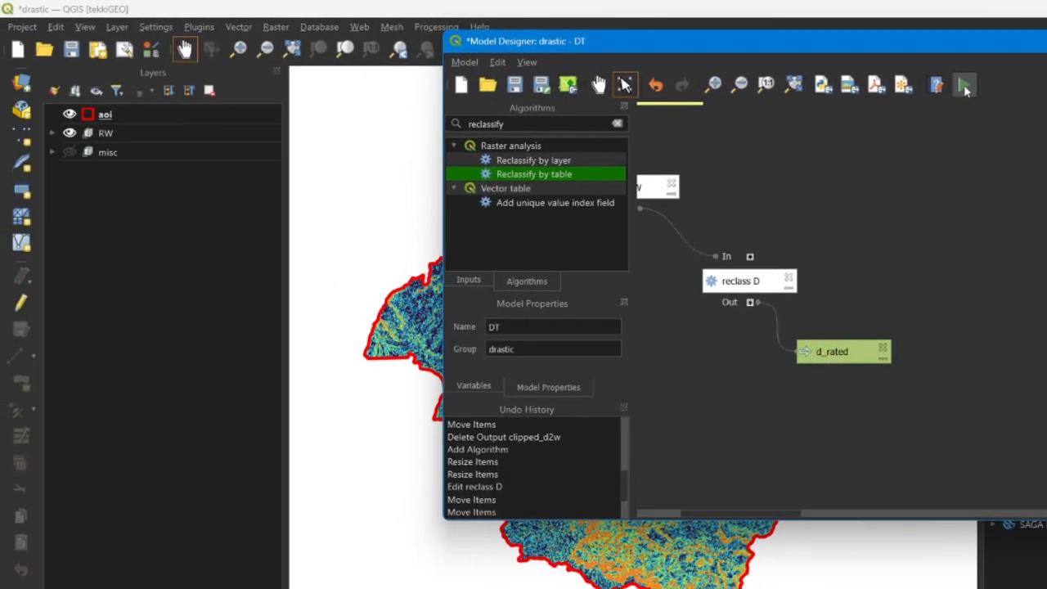
# Step: Run the model with the aoi layer and Dethp_to_Water.tif, saving d_rated to a temporary file, and close the run dialog
pyautogui.click(963, 85)
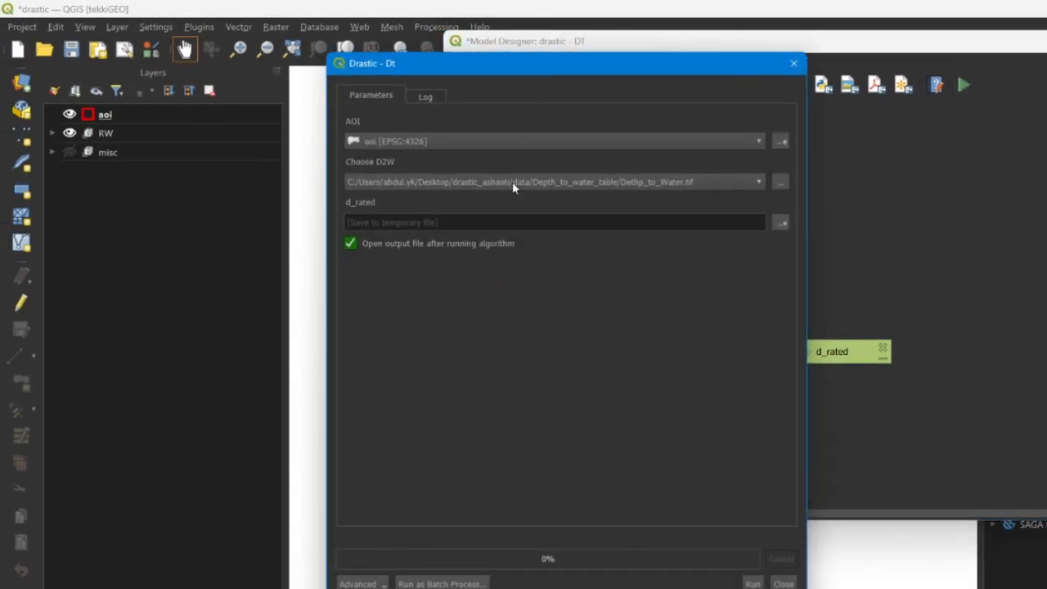
pyautogui.click(749, 584)
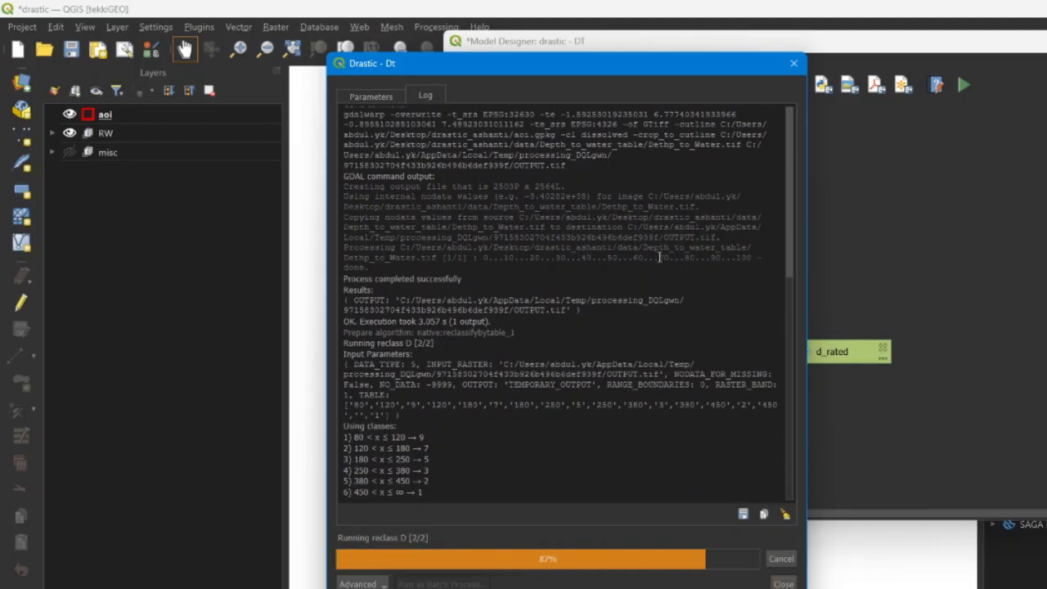
pyautogui.click(783, 584)
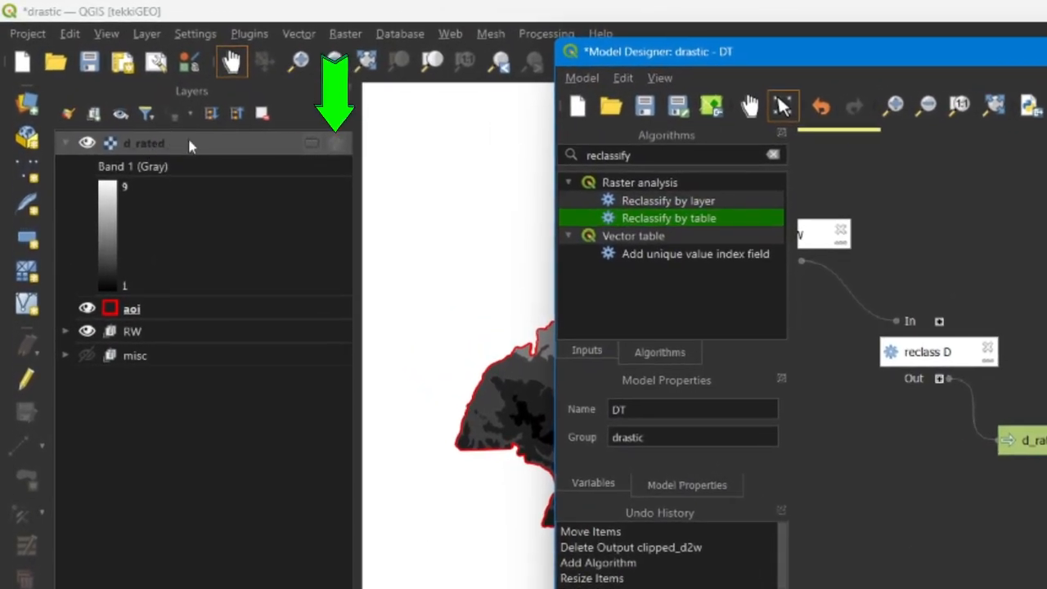
# Step: Remove the d_rated layer from the project
pyautogui.click(181, 148)
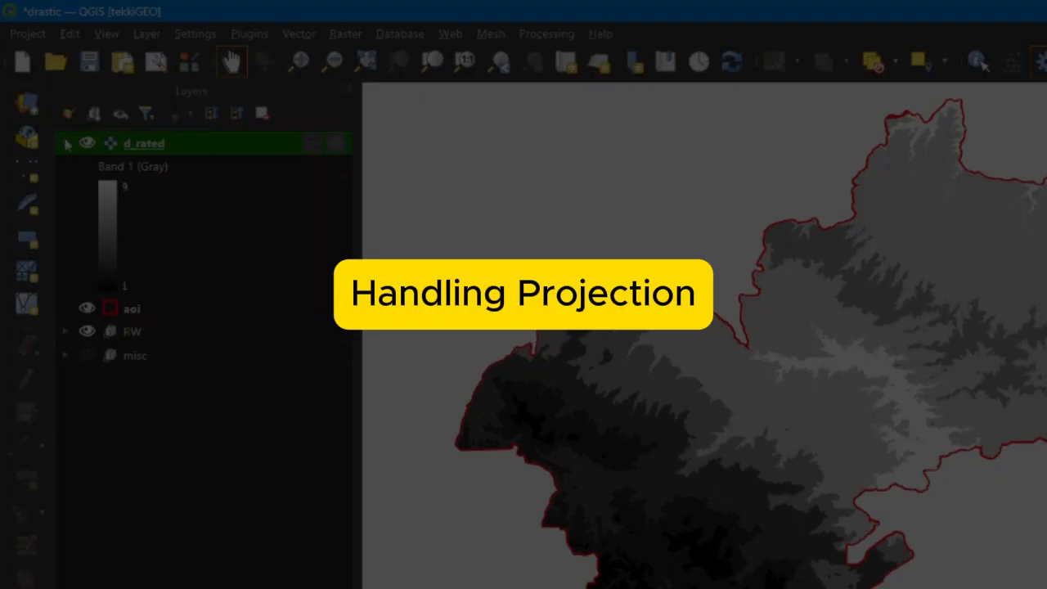
pyautogui.click(66, 143)
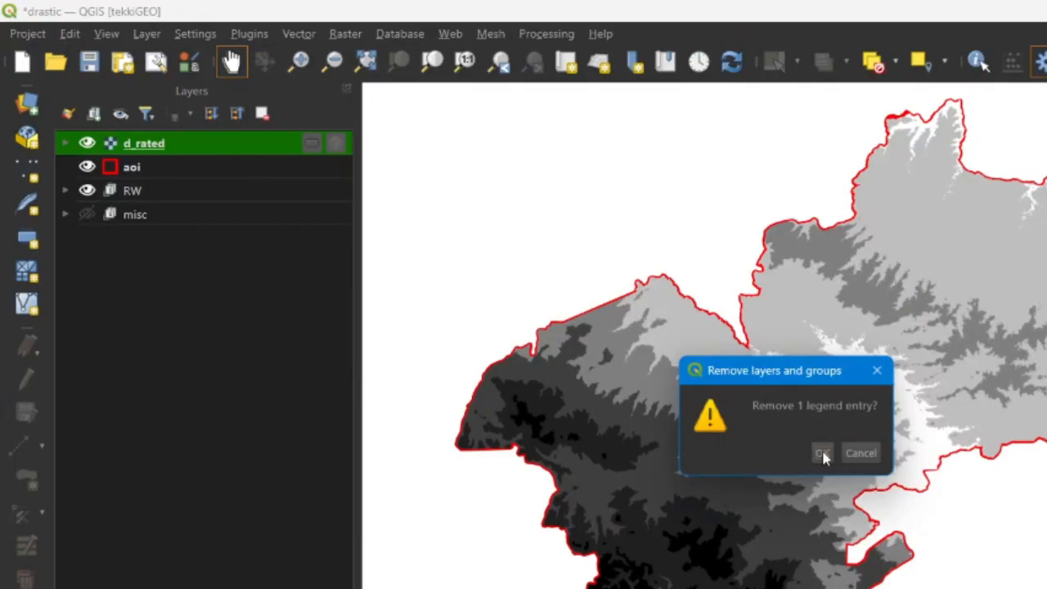
pyautogui.click(825, 459)
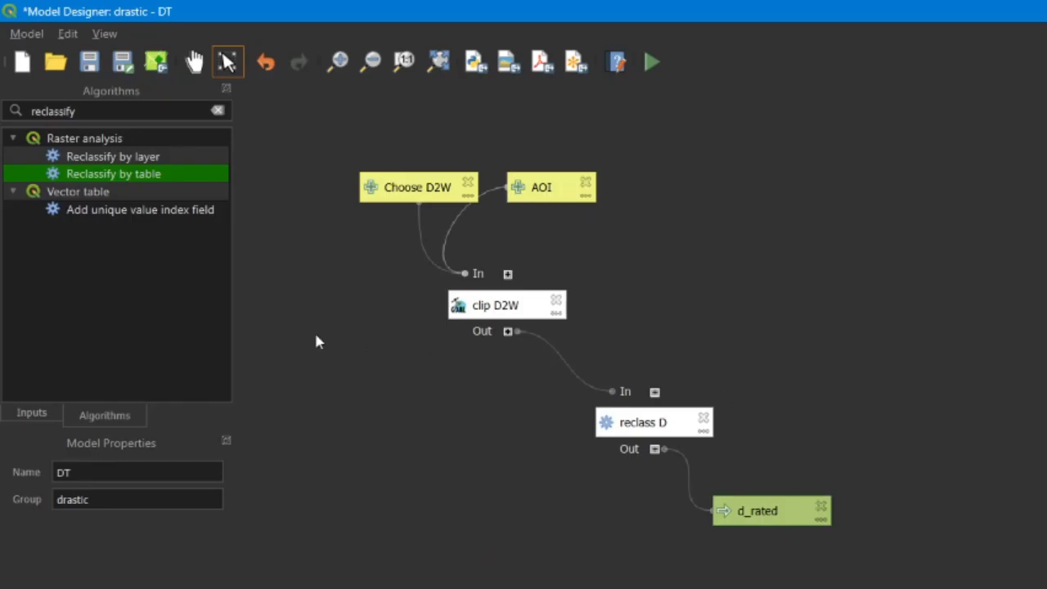
# Step: Start adding the GDAL raster Assign projection algorithm to the model and describe it as prj
pyautogui.click(43, 413)
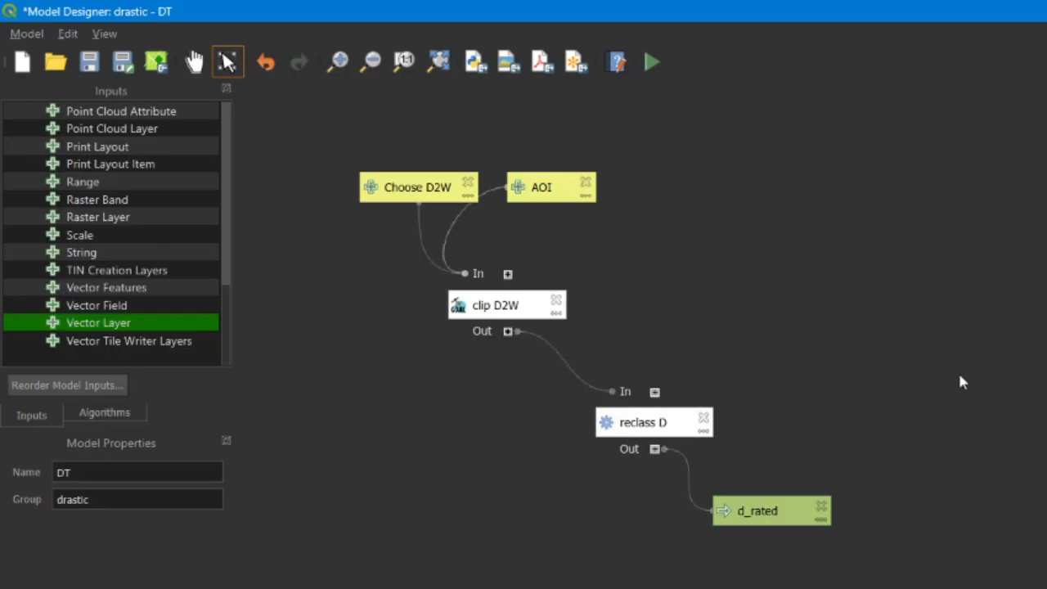
pyautogui.click(97, 416)
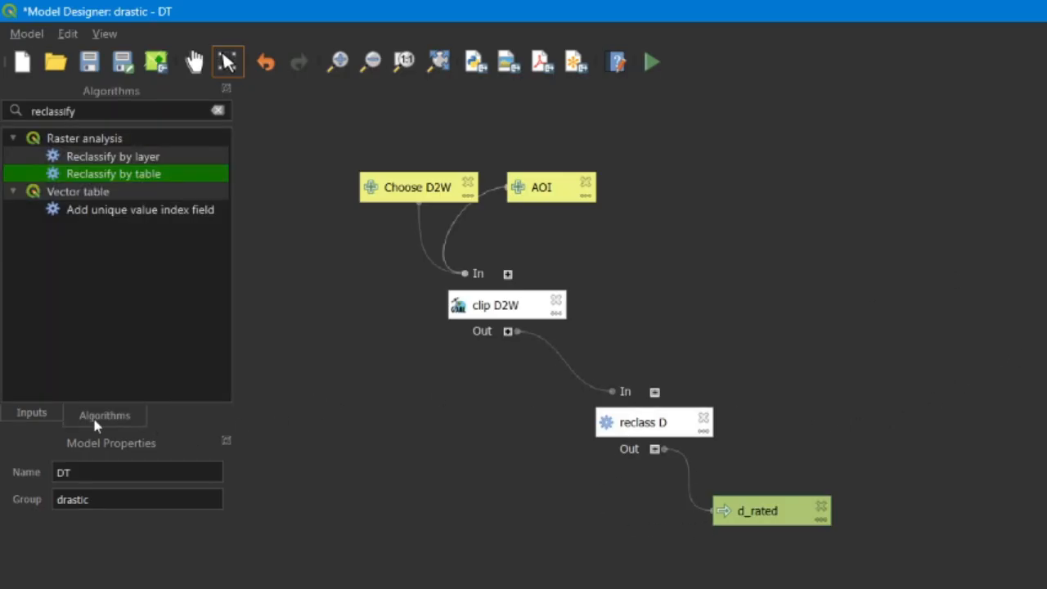
pyautogui.click(217, 111)
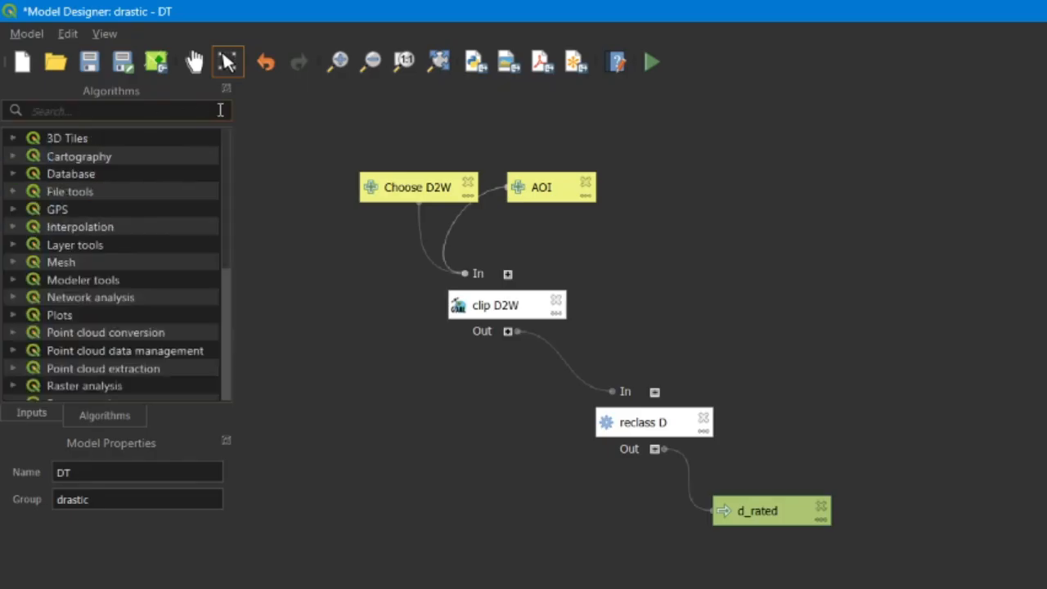
pyautogui.write('assign p')
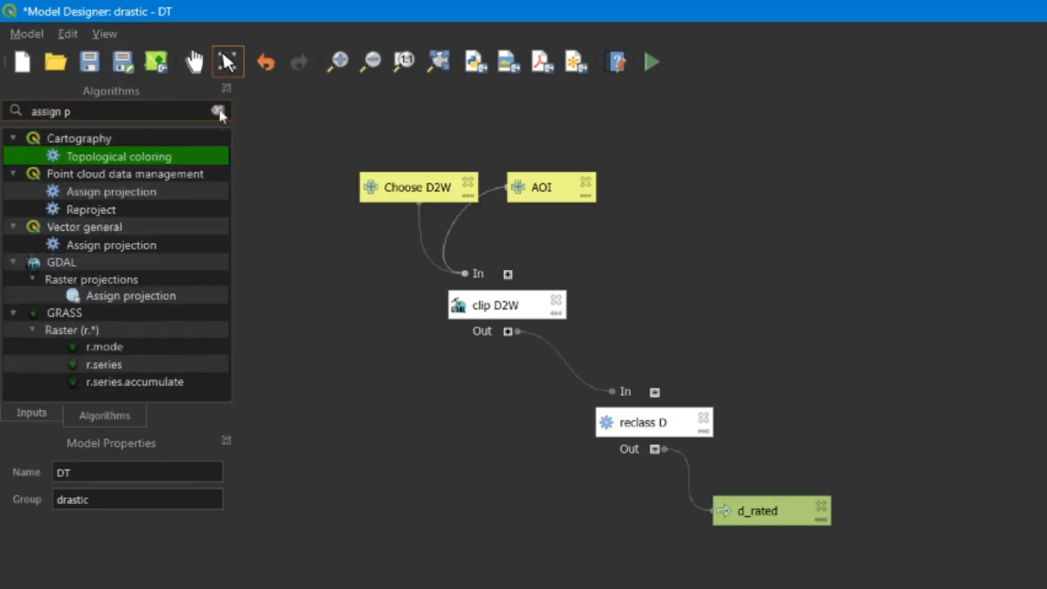
pyautogui.click(120, 298)
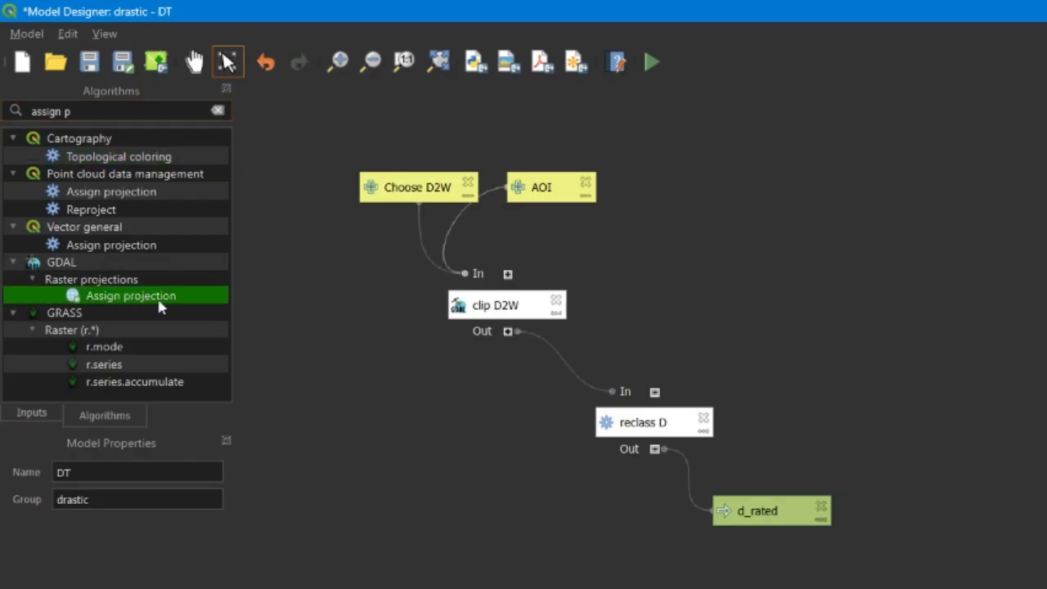
pyautogui.doubleClick(182, 296)
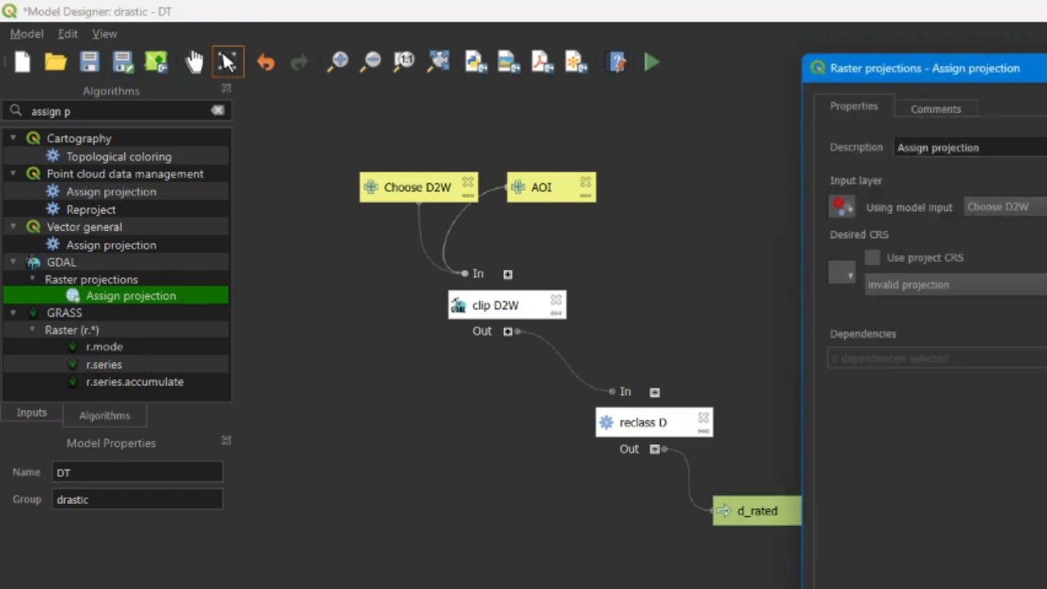
pyautogui.moveTo(791, 158); pyautogui.dragTo(687, 154)
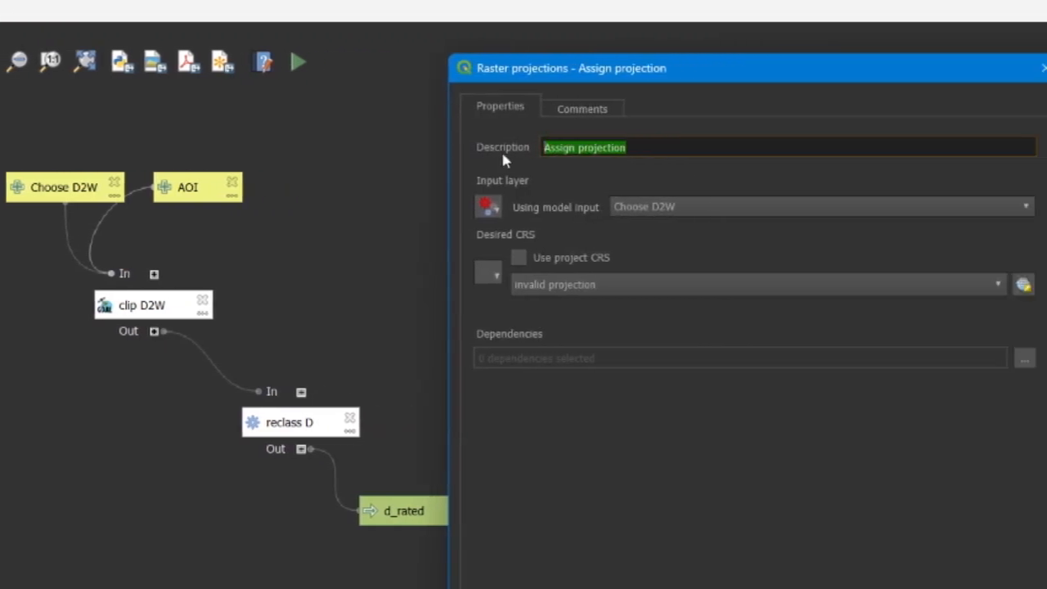
pyautogui.write('prj')
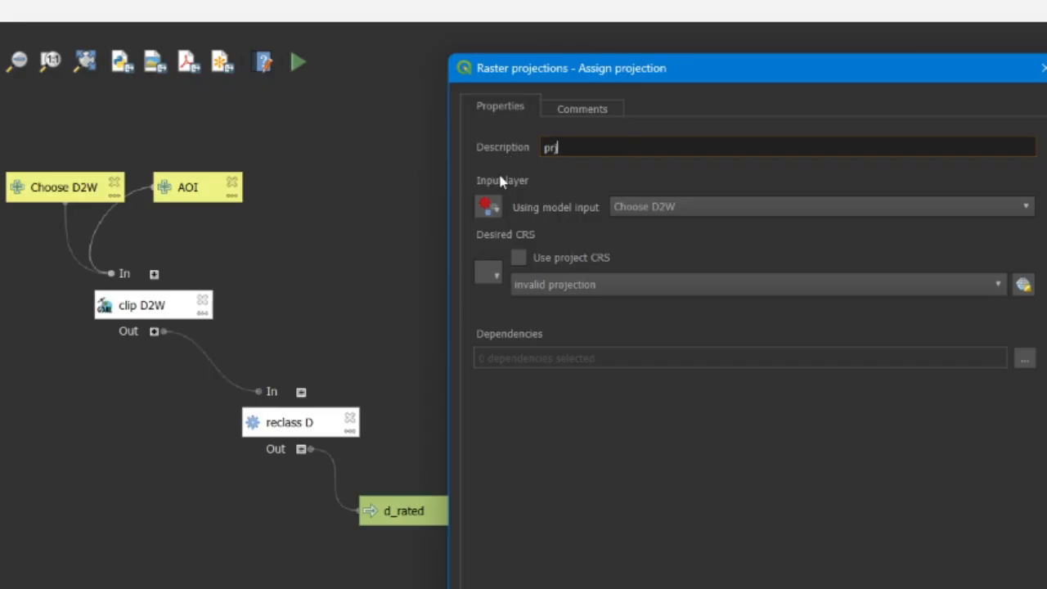
# Step: Assign the project CRS to the reclassified raster output of reclass D and add the projection algorithm to the model
pyautogui.click(491, 207)
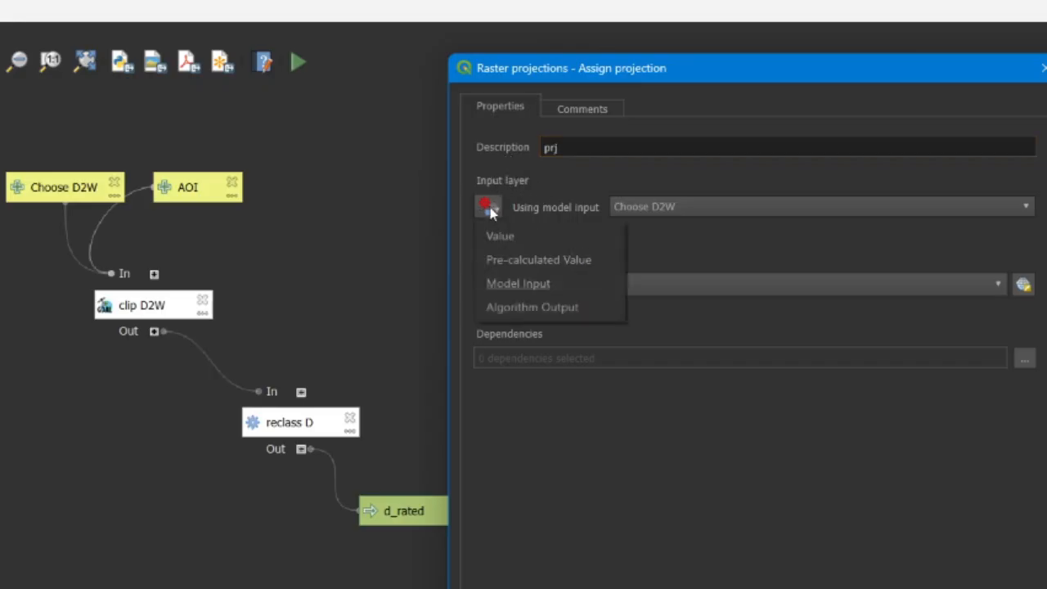
pyautogui.click(531, 307)
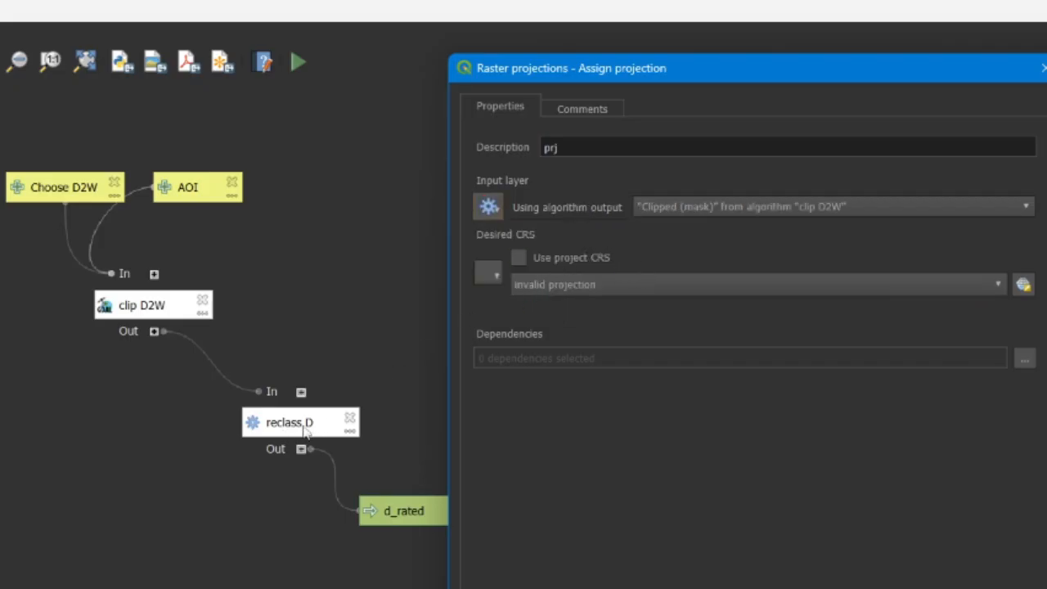
pyautogui.click(762, 206)
pyautogui.click(812, 238)
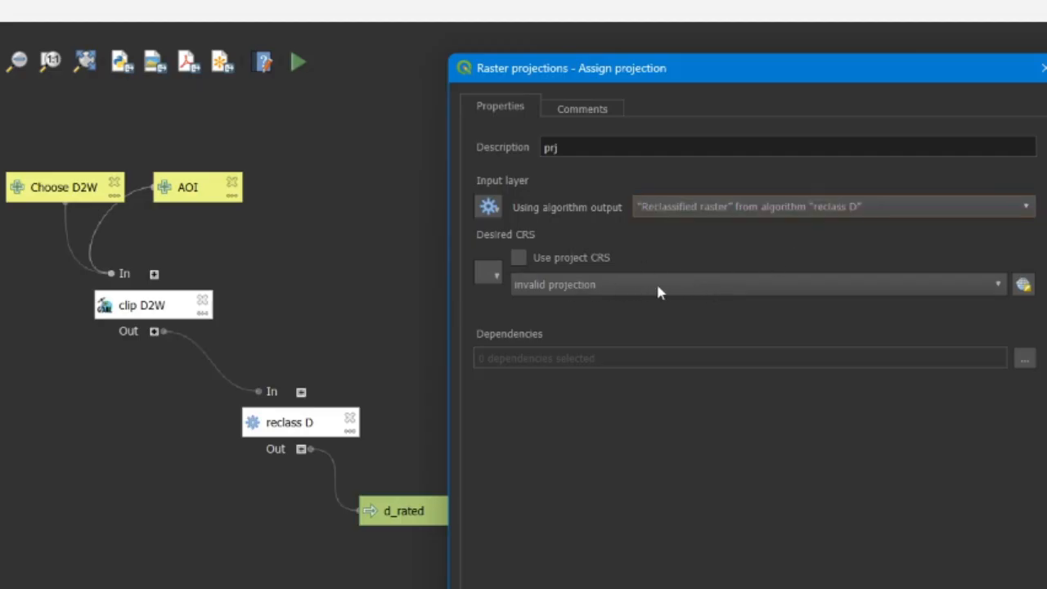
pyautogui.click(518, 257)
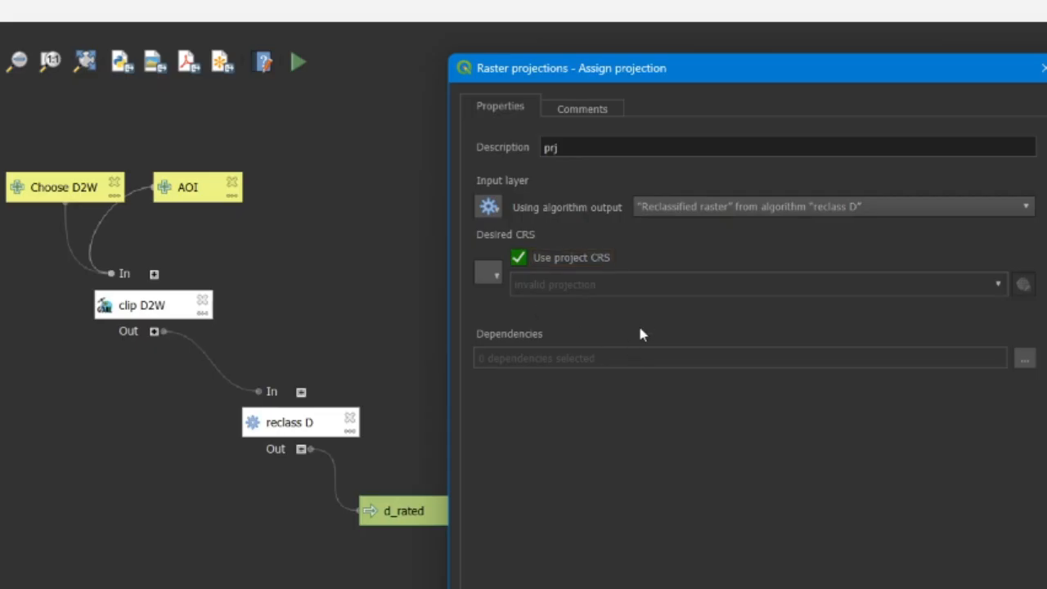
pyautogui.press('Return')
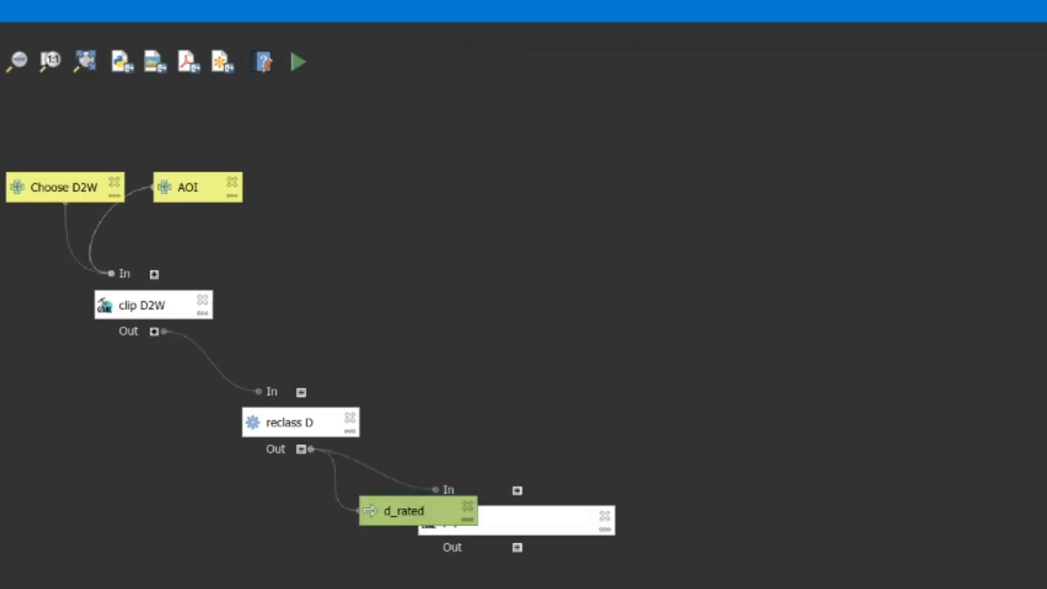
# Step: Delete the d_rated output from the model and move the prj box below and left of reclass D
pyautogui.click(425, 516)
pyautogui.moveTo(424, 516); pyautogui.dragTo(360, 570)
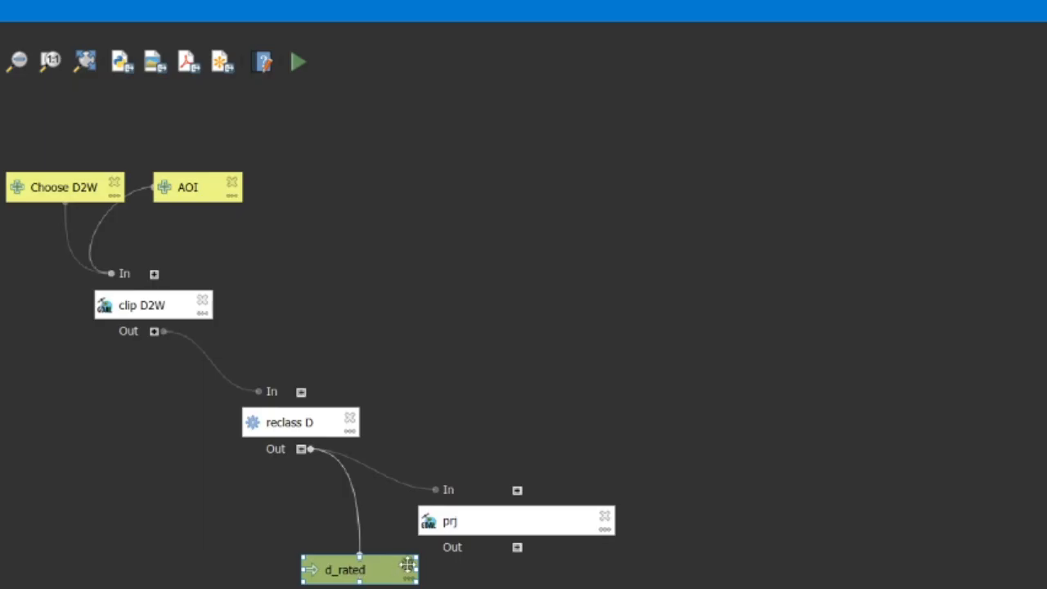
pyautogui.press('Delete')
pyautogui.moveTo(524, 535); pyautogui.dragTo(204, 515)
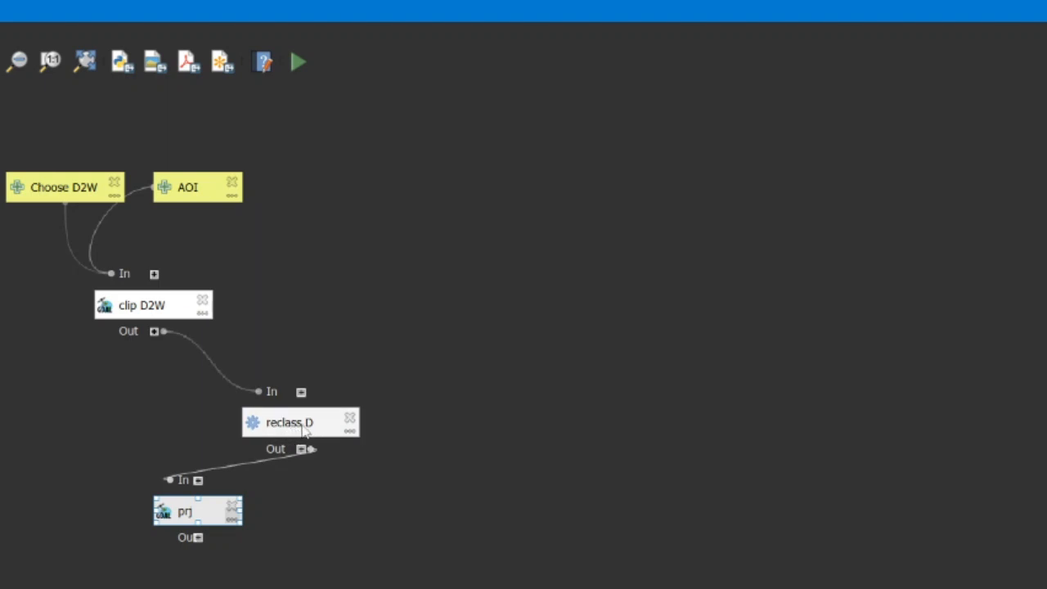
pyautogui.click(478, 472)
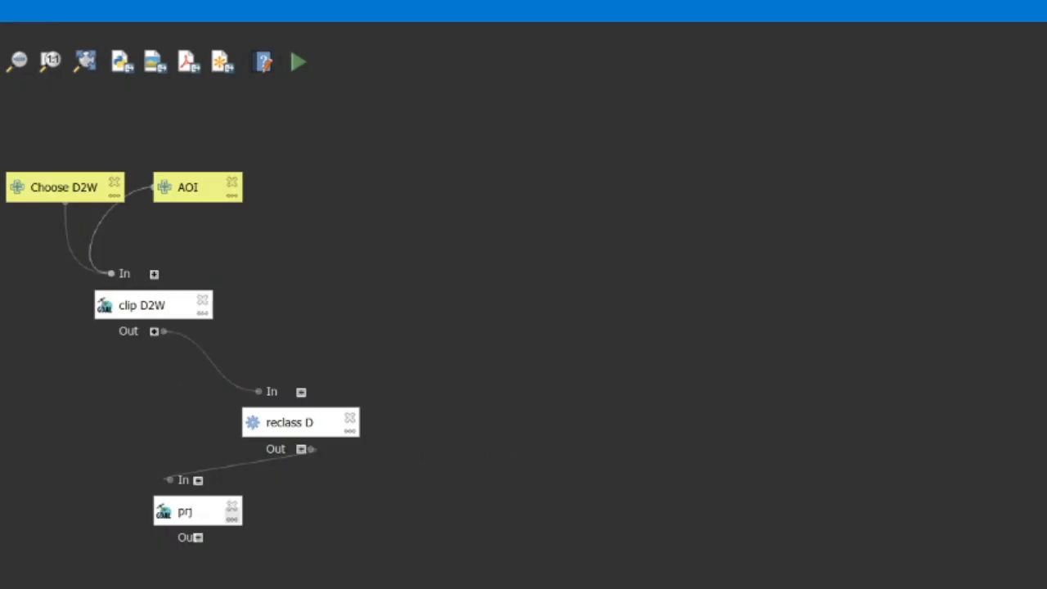
# Step: Start adding the GDAL Raster calculator to the model and describe it as calc DrDw
pyautogui.click(35, 112)
pyautogui.write('raster calc')
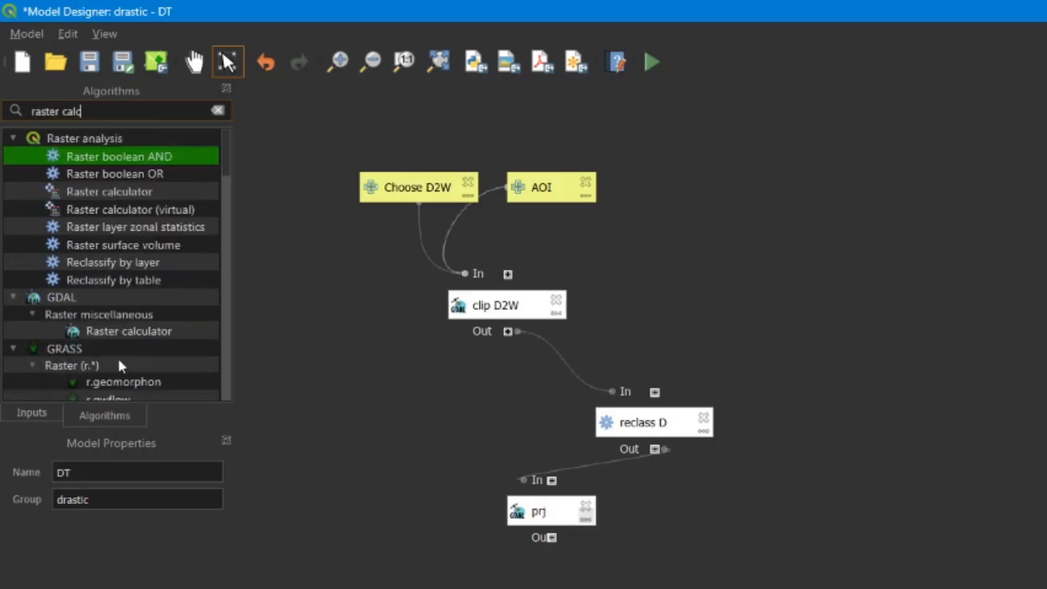
pyautogui.click(145, 336)
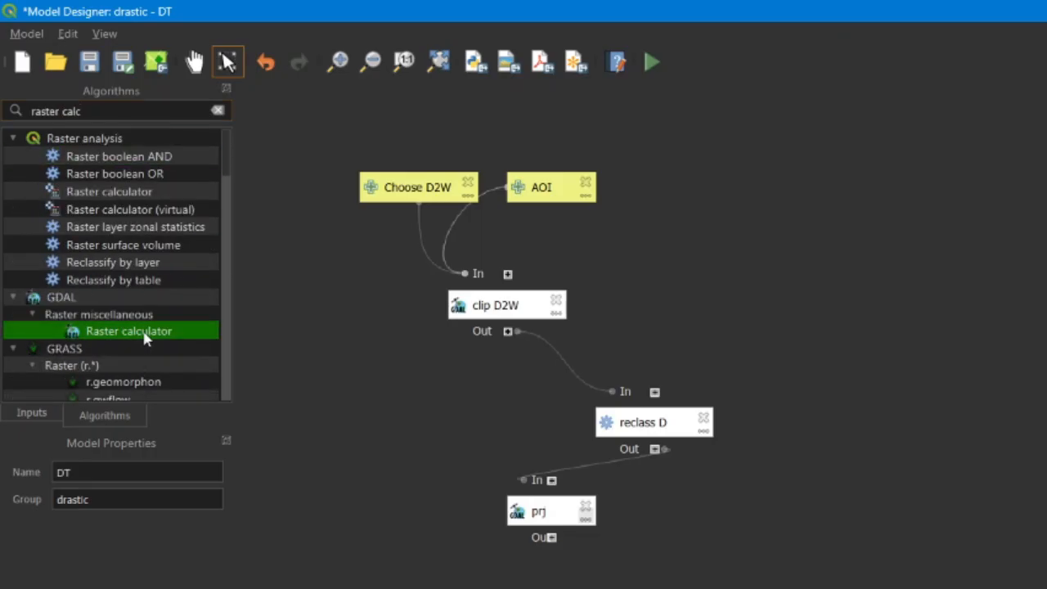
pyautogui.doubleClick(145, 336)
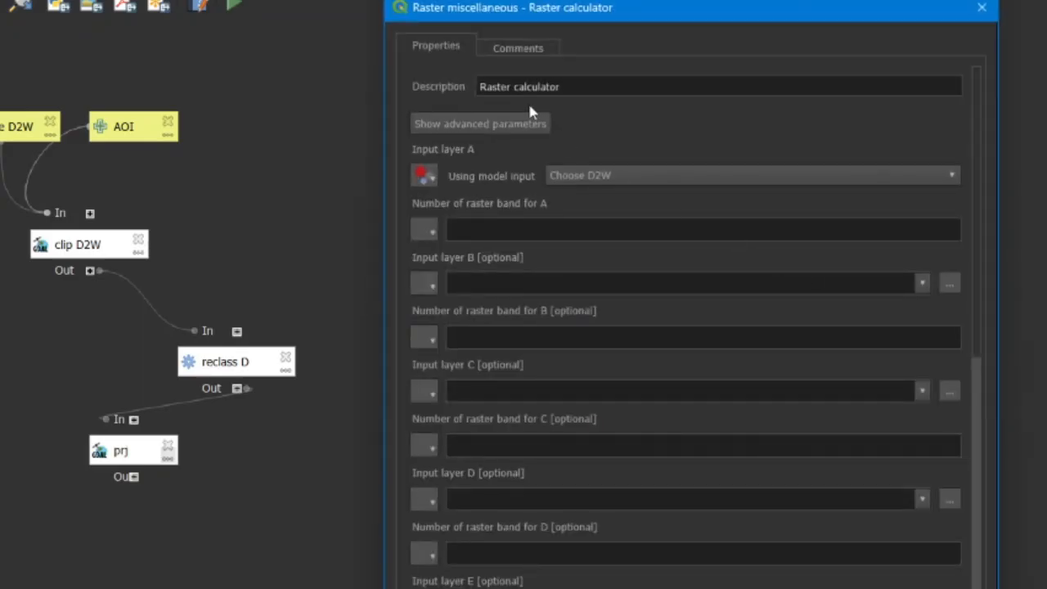
pyautogui.moveTo(560, 87); pyautogui.dragTo(395, 83)
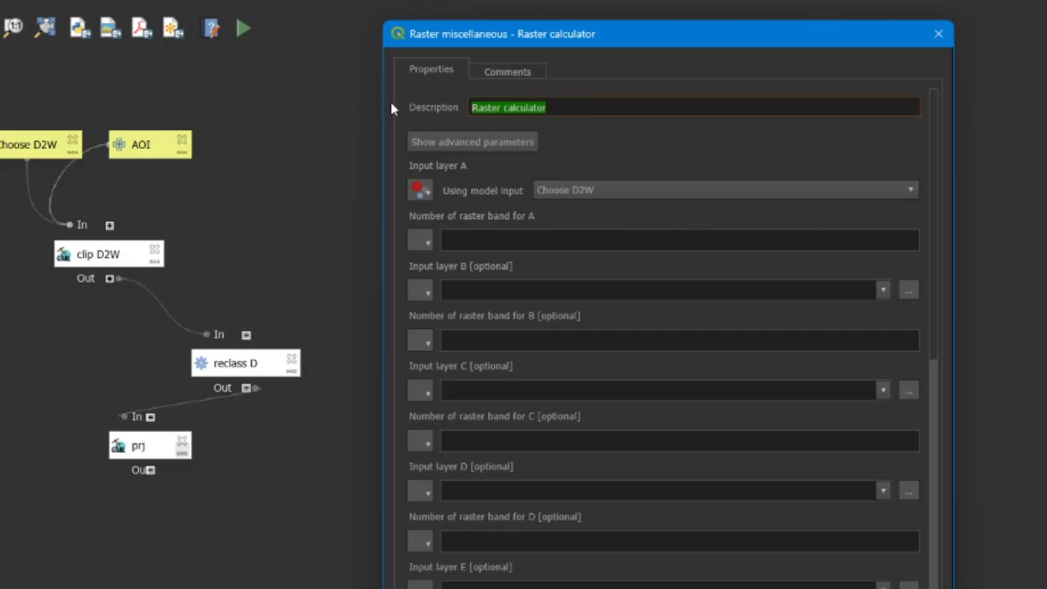
pyautogui.write('calc D')
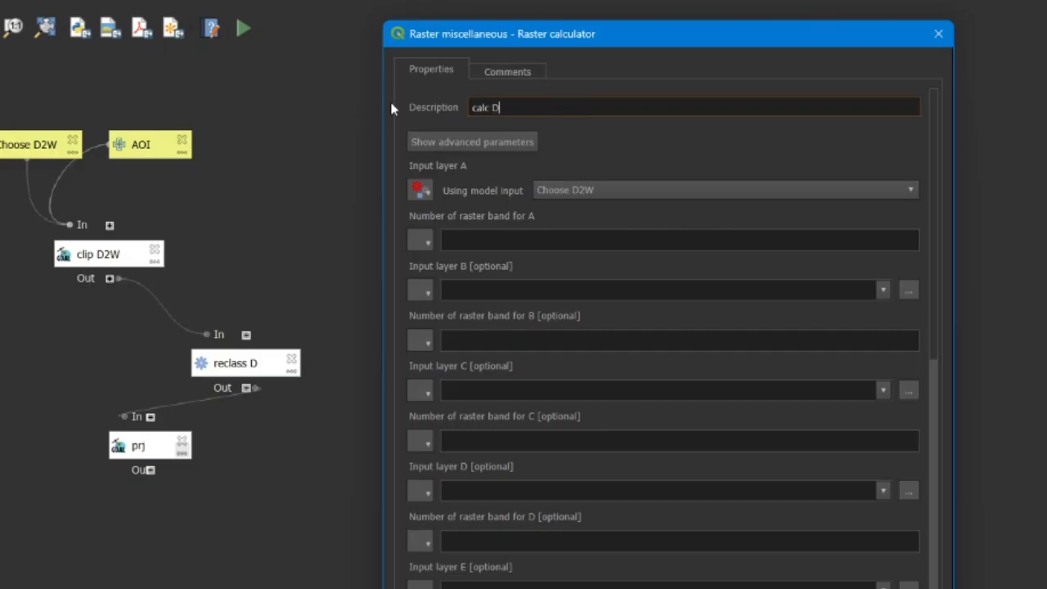
pyautogui.write('rDw')
# Step: Set input layer A to the reclassified raster from reclass D, using raster band 1
pyautogui.click(420, 191)
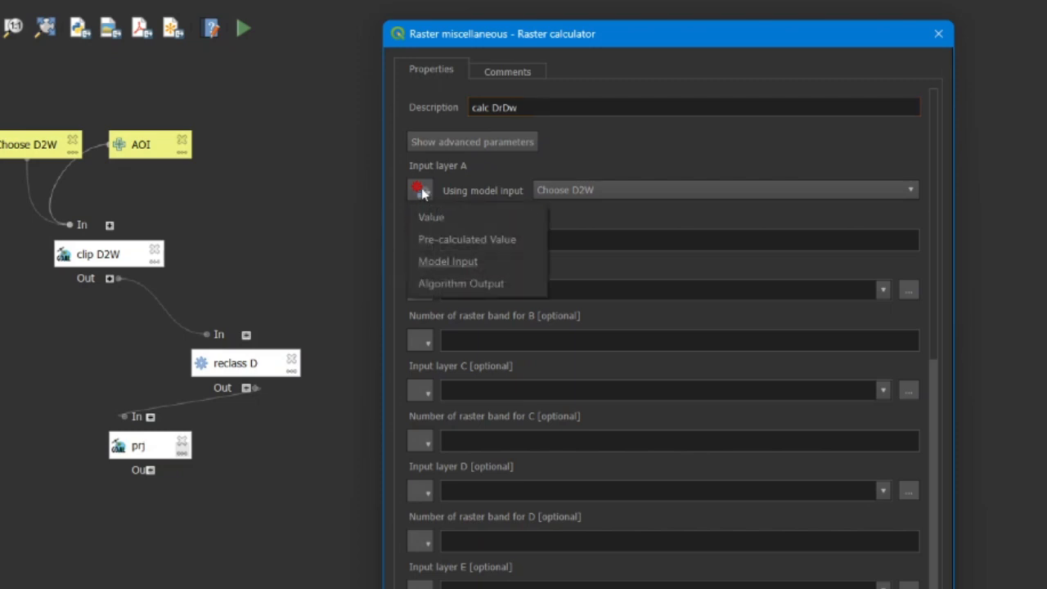
pyautogui.click(449, 283)
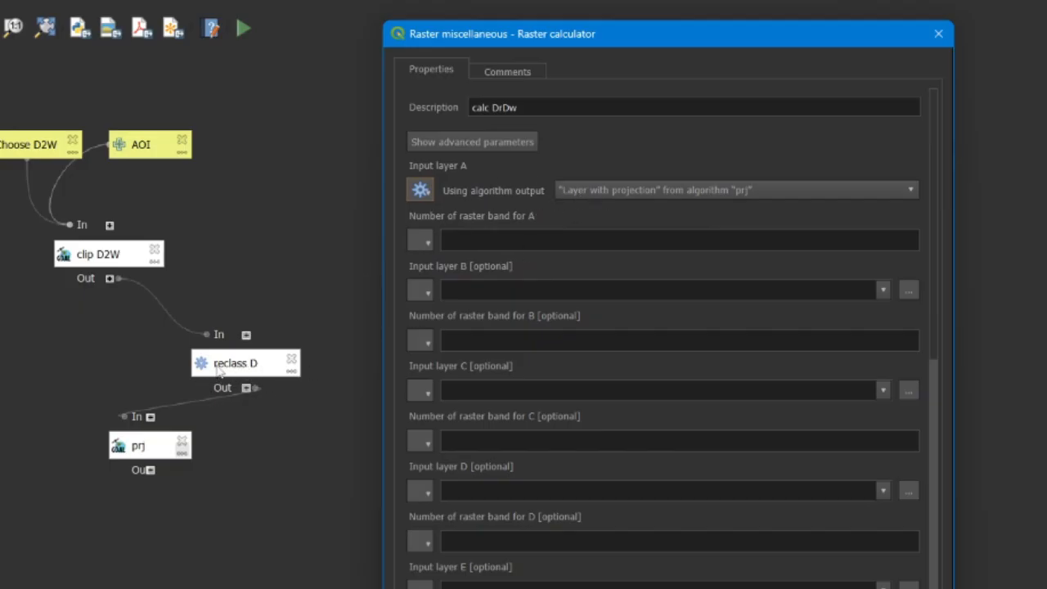
pyautogui.click(615, 191)
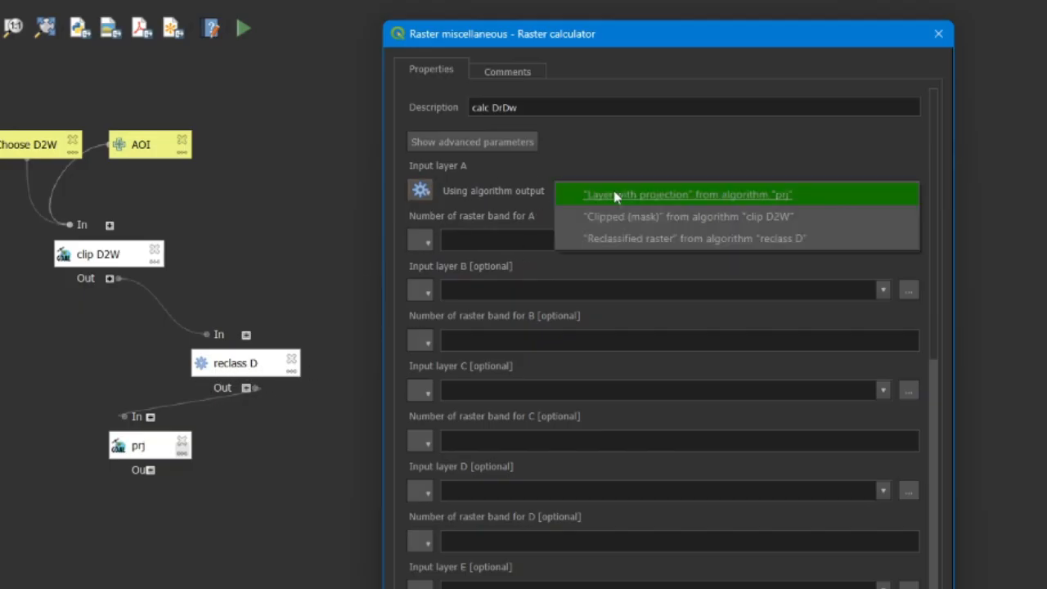
pyautogui.click(681, 239)
pyautogui.click(471, 241)
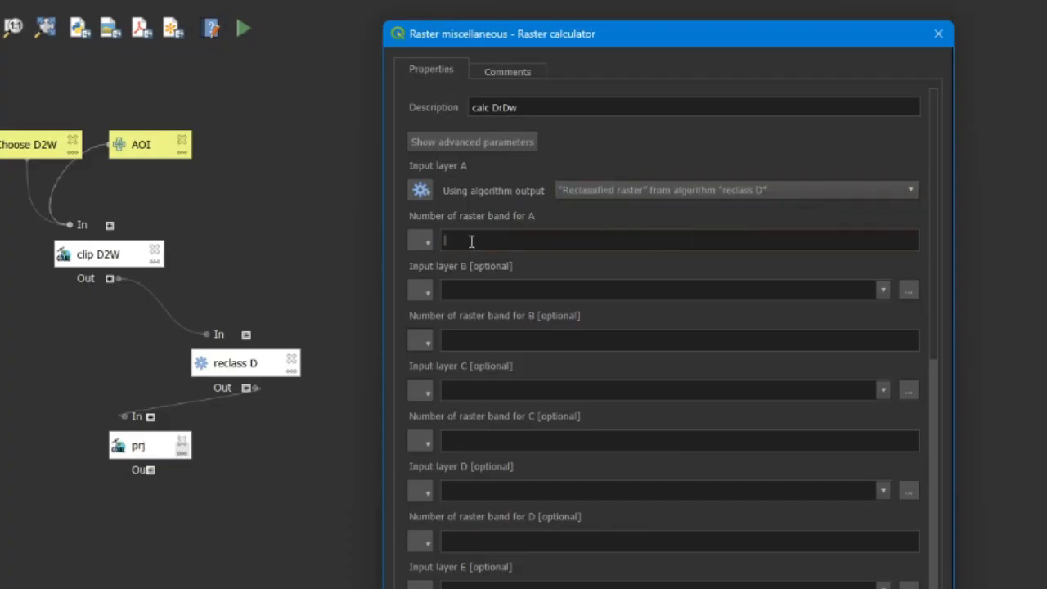
pyautogui.write('1')
pyautogui.click(470, 338)
pyautogui.click(532, 440)
# Step: Set the calculation to A*5, name the final calculated output DrDw and add the raster calculator to the model
pyautogui.scroll(-5, 938, 268)
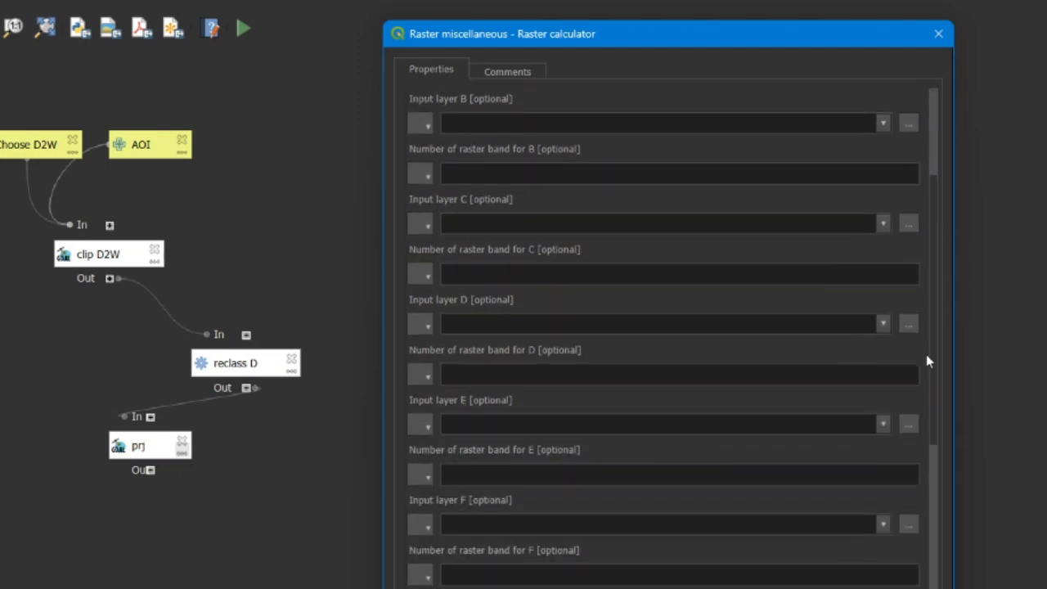
pyautogui.scroll(-6, 925, 399)
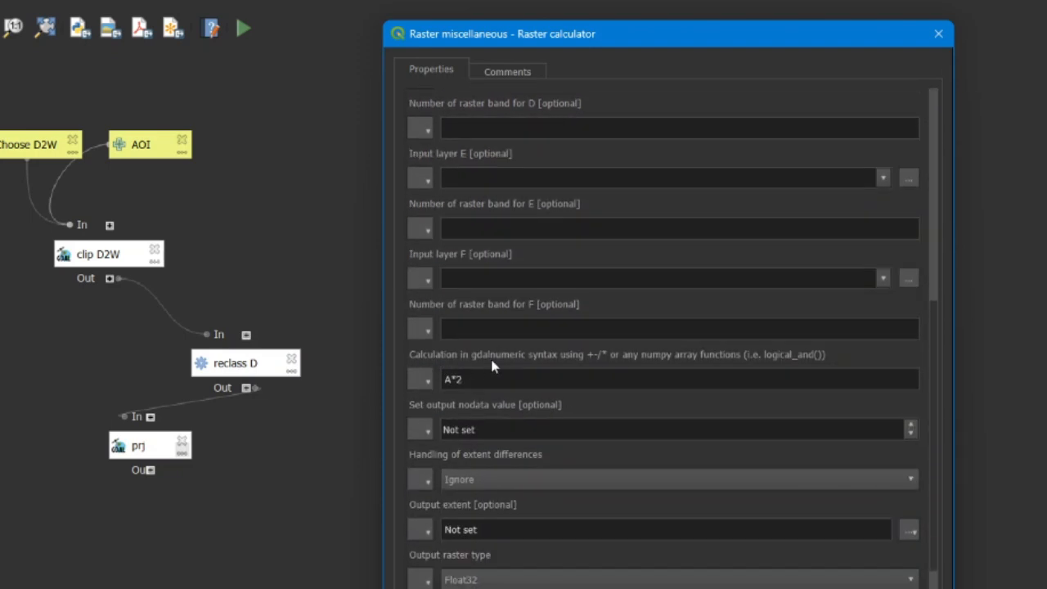
pyautogui.click(482, 381)
pyautogui.press('BackSpace')
pyautogui.write('5')
pyautogui.scroll(-2, 933, 320)
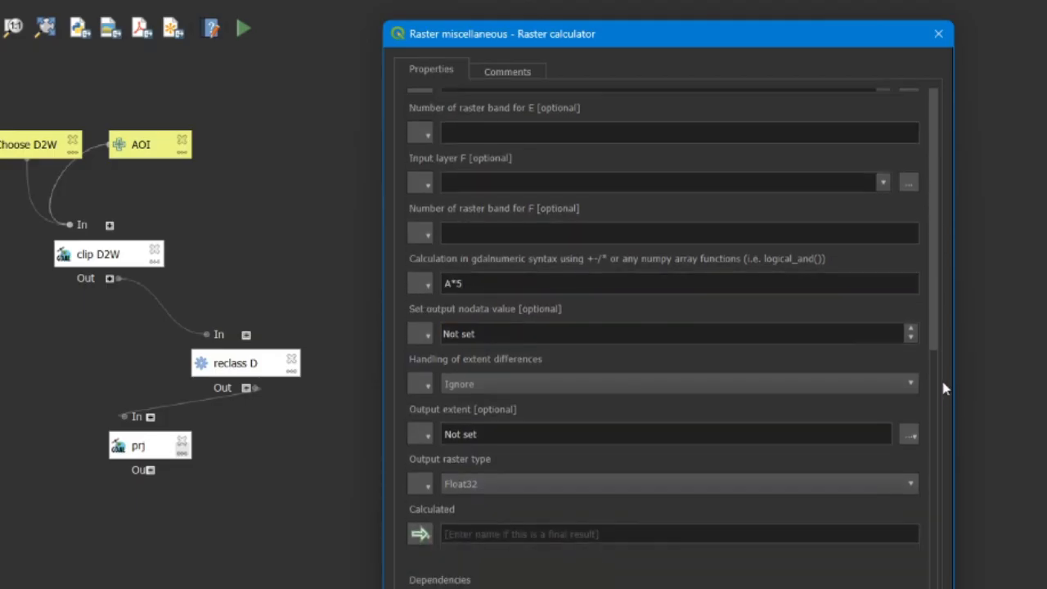
pyautogui.click(509, 539)
pyautogui.write('Dr')
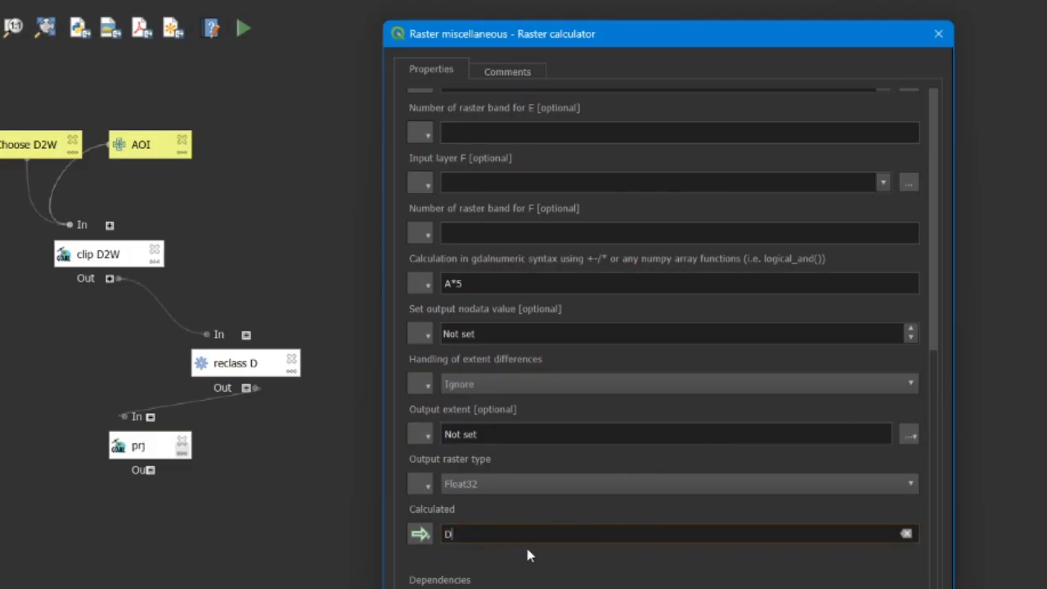
pyautogui.write('Dw')
pyautogui.press('Return')
# Step: Arrange the model by moving calc DrDw below and right of reclass D and shifting prj further down
pyautogui.moveTo(408, 528); pyautogui.dragTo(329, 477)
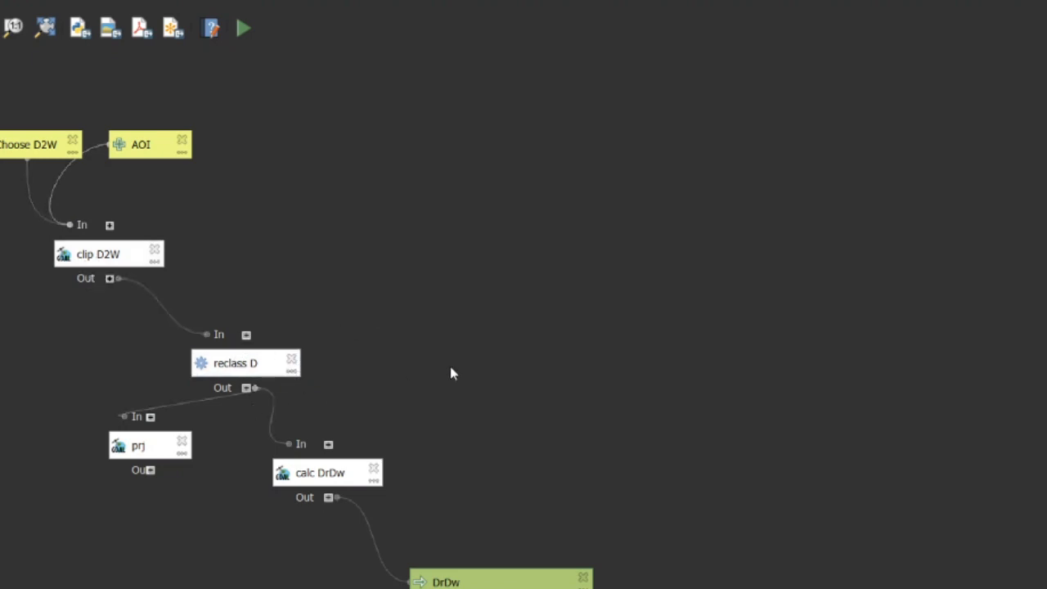
pyautogui.moveTo(137, 445); pyautogui.dragTo(137, 497)
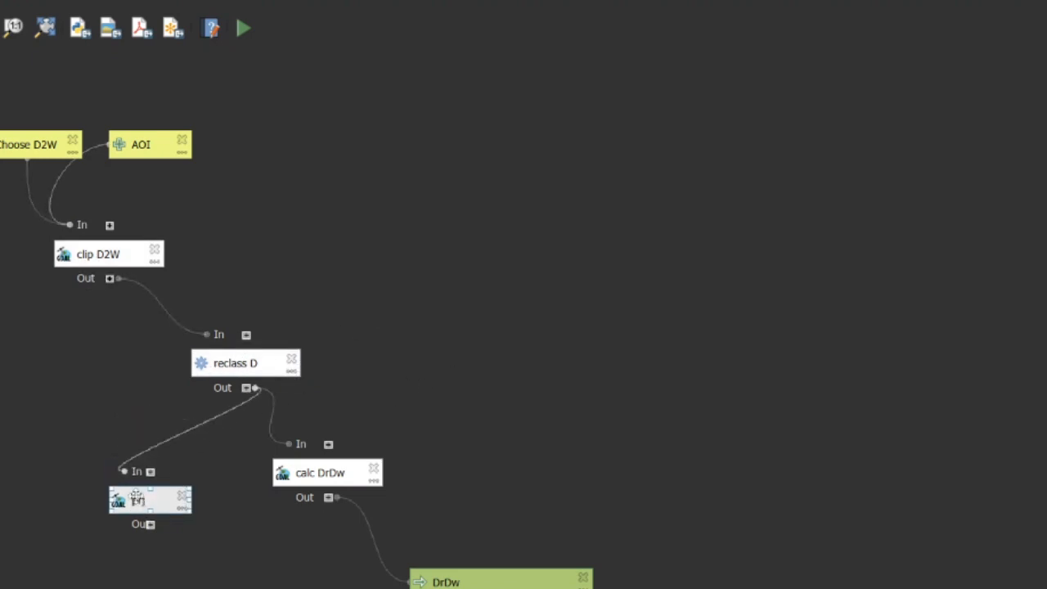
pyautogui.click(40, 513)
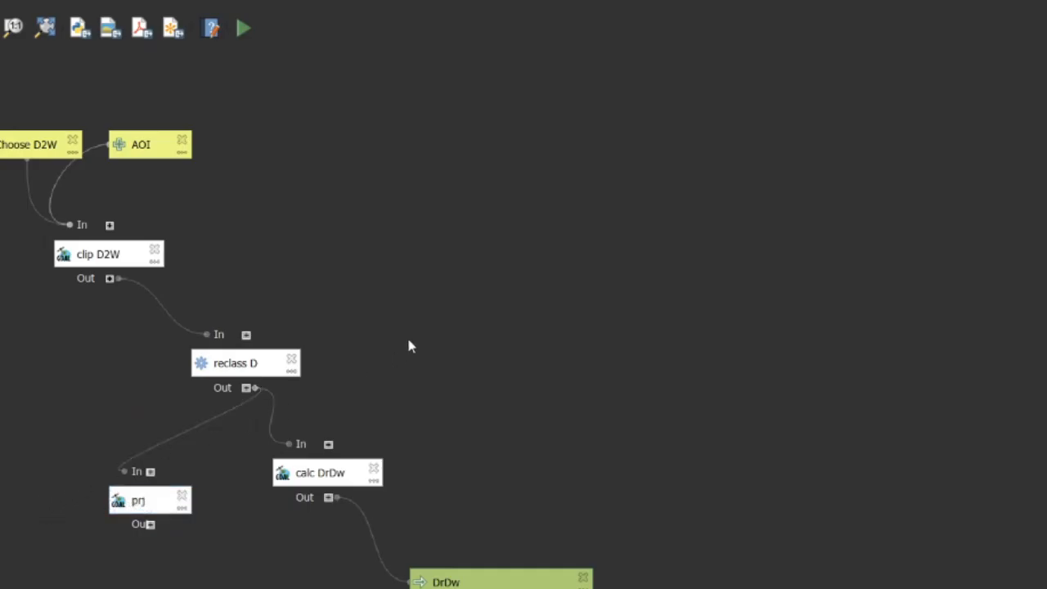
pyautogui.click(323, 478)
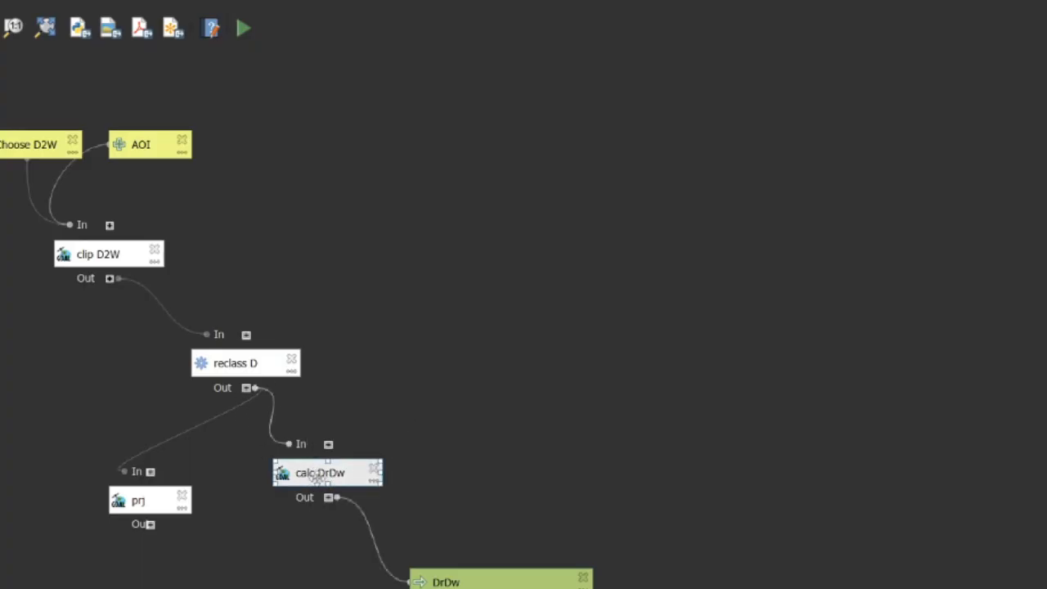
pyautogui.click(262, 367)
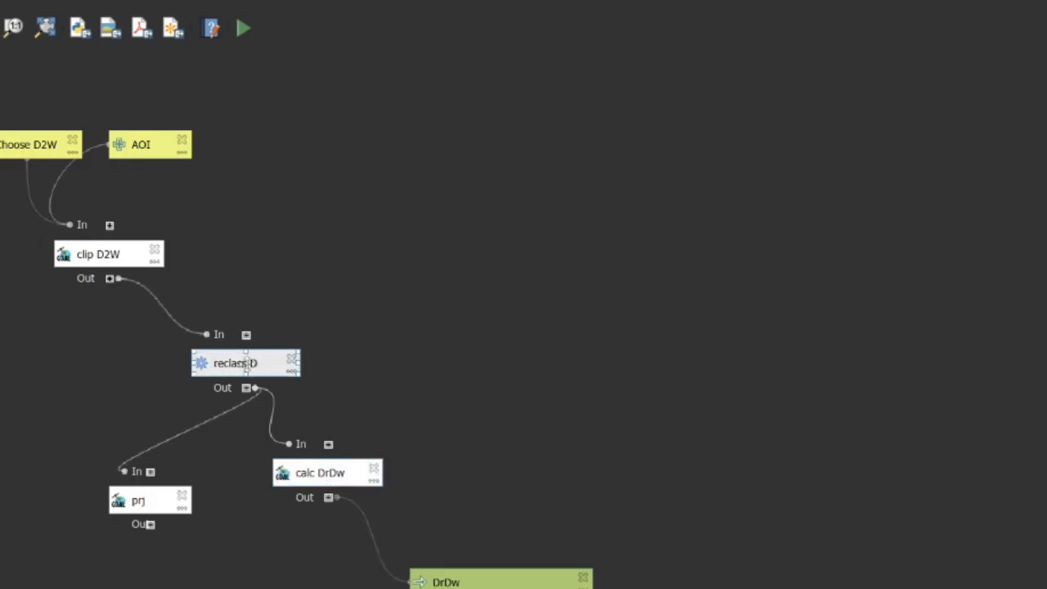
pyautogui.click(478, 413)
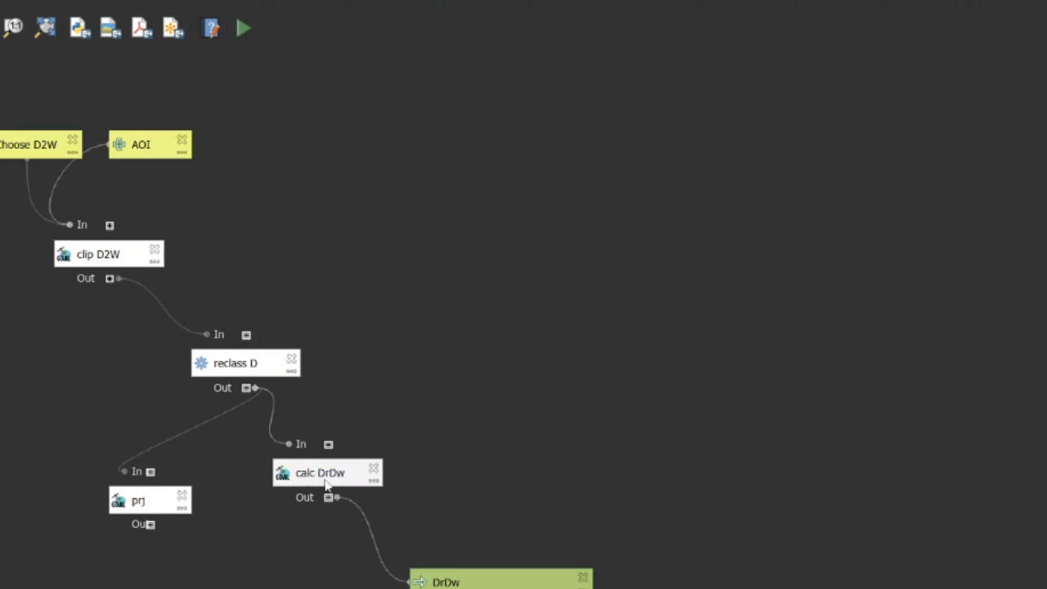
# Step: Check the prj algorithm's settings and move prj up level with calc DrDw
pyautogui.click(139, 502)
pyautogui.doubleClick(137, 501)
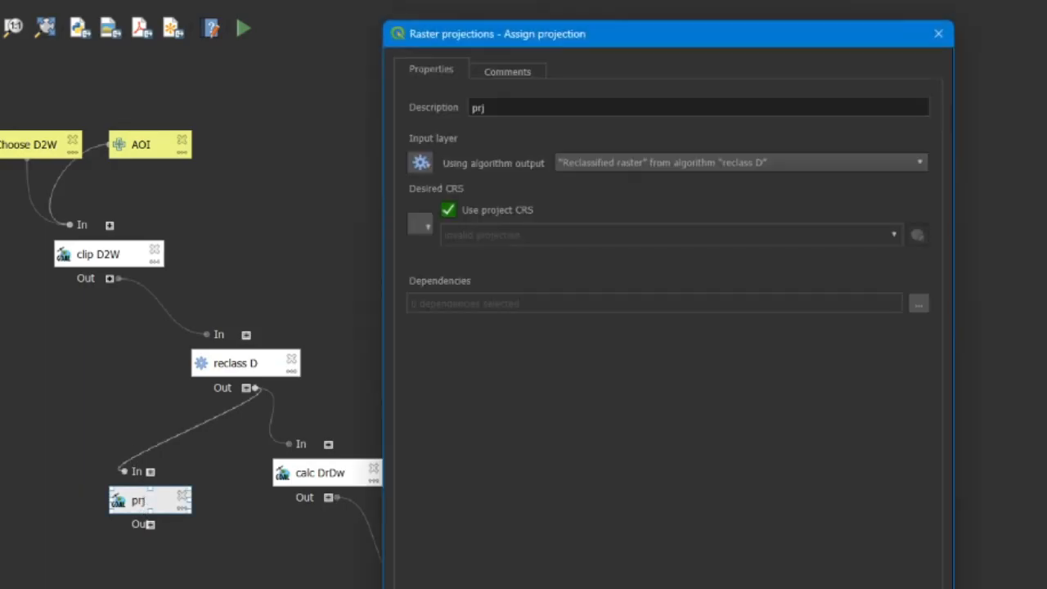
pyautogui.press('Escape')
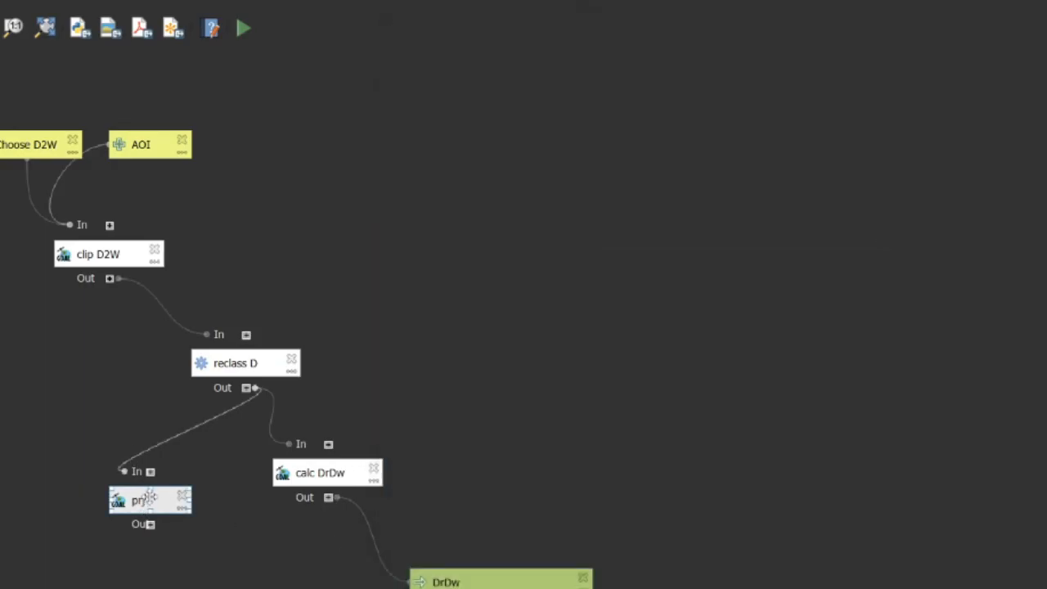
pyautogui.moveTo(150, 498); pyautogui.dragTo(162, 475)
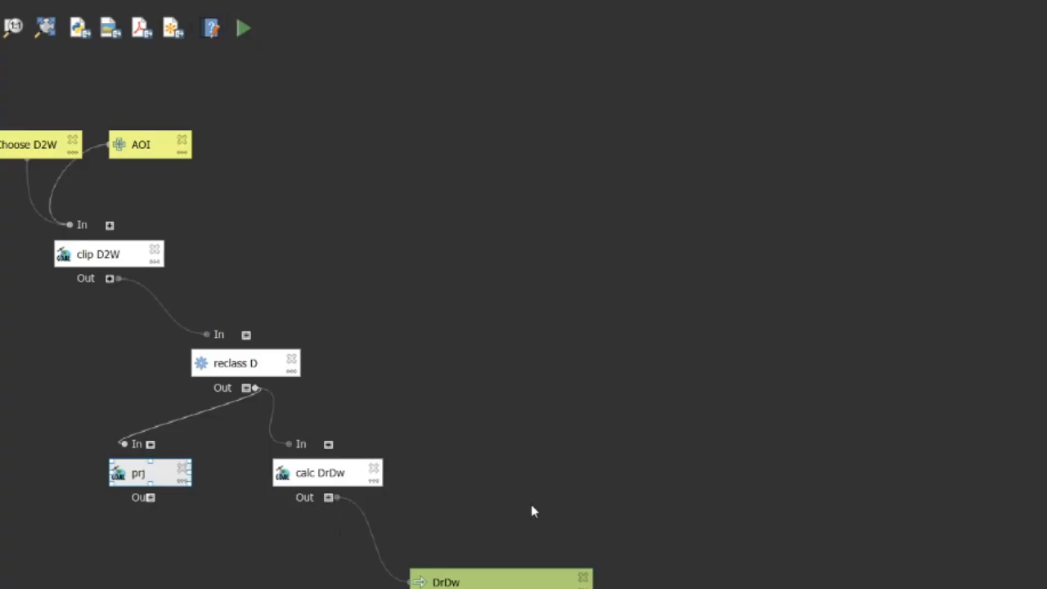
# Step: Make calc DrDw depend on the prj algorithm, keeping its other settings
pyautogui.click(313, 472)
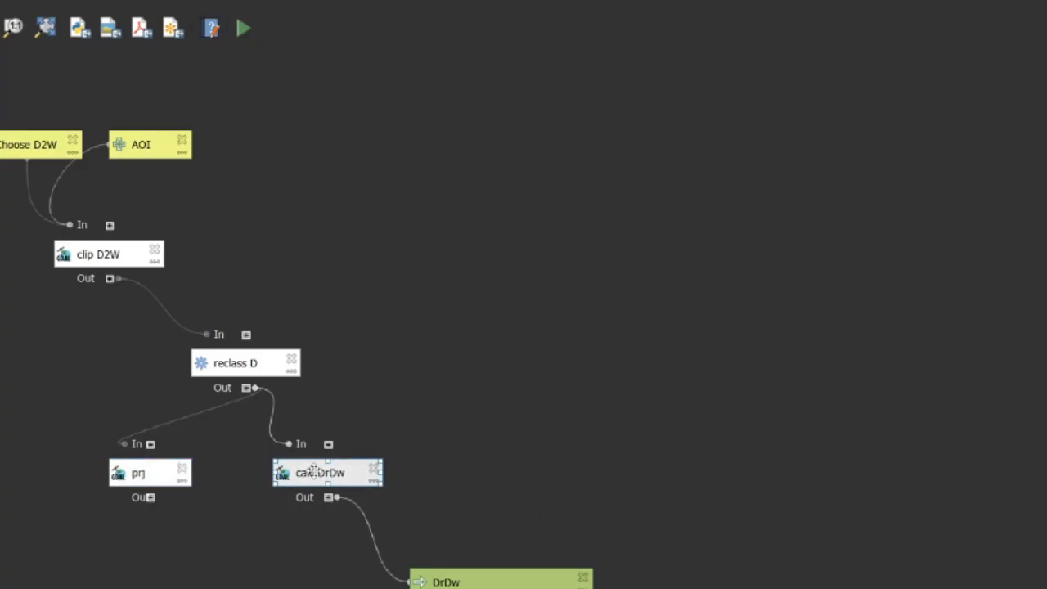
pyautogui.doubleClick(313, 472)
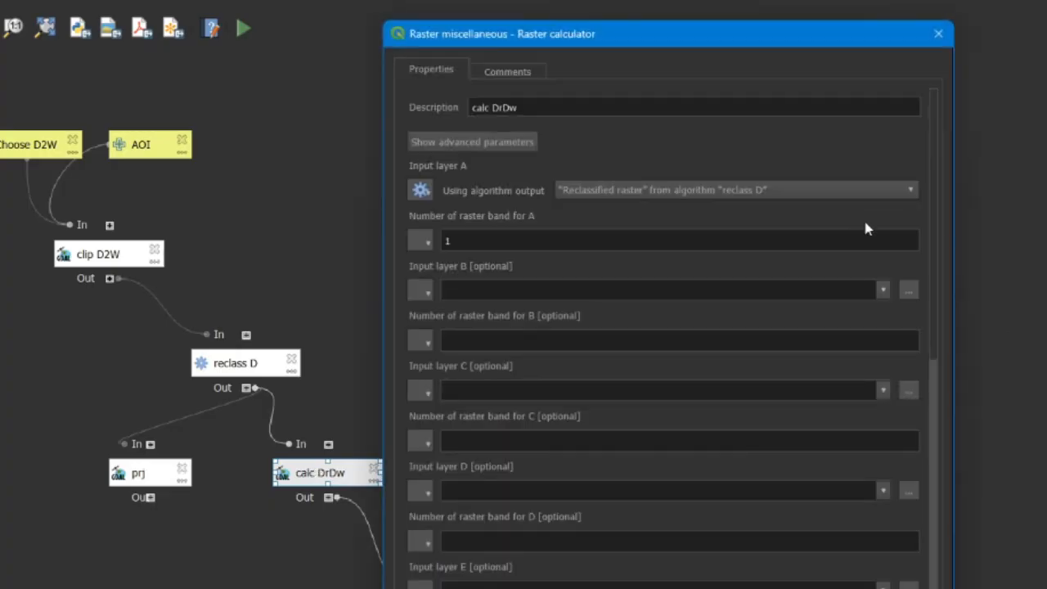
pyautogui.scroll(-10, 934, 184)
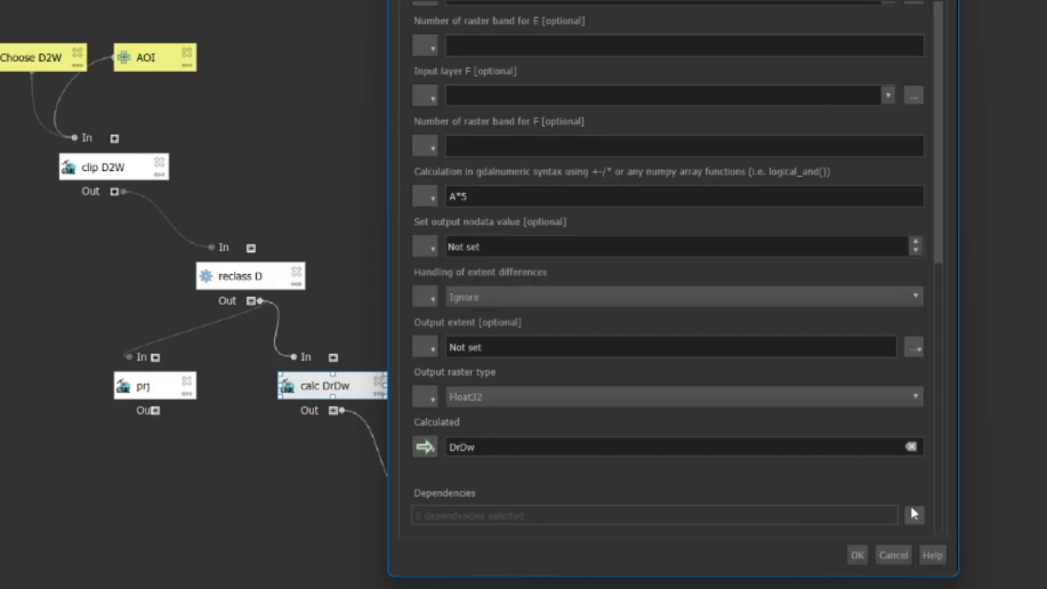
pyautogui.click(914, 513)
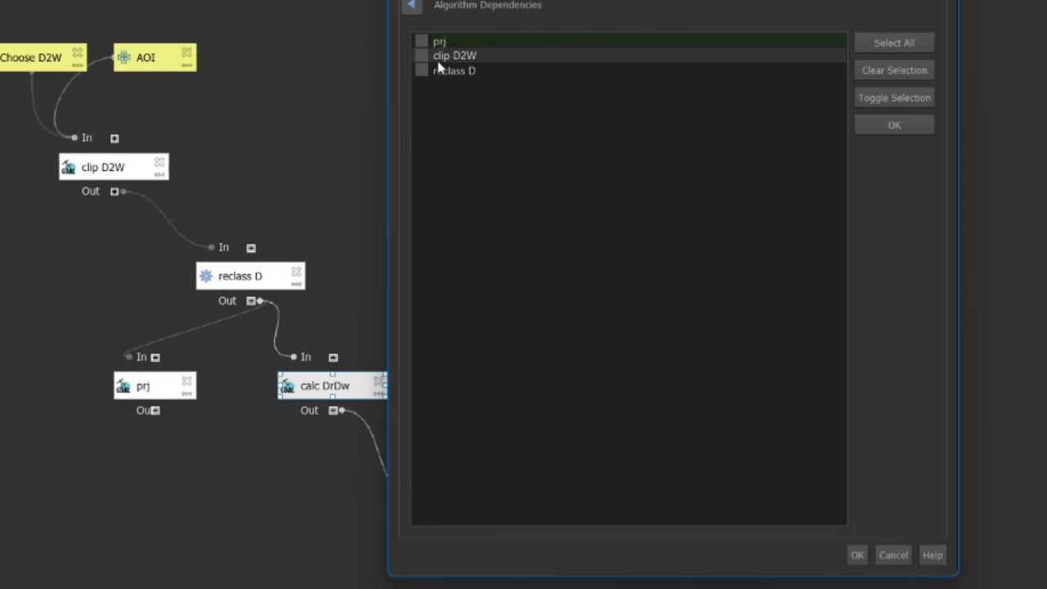
pyautogui.click(422, 43)
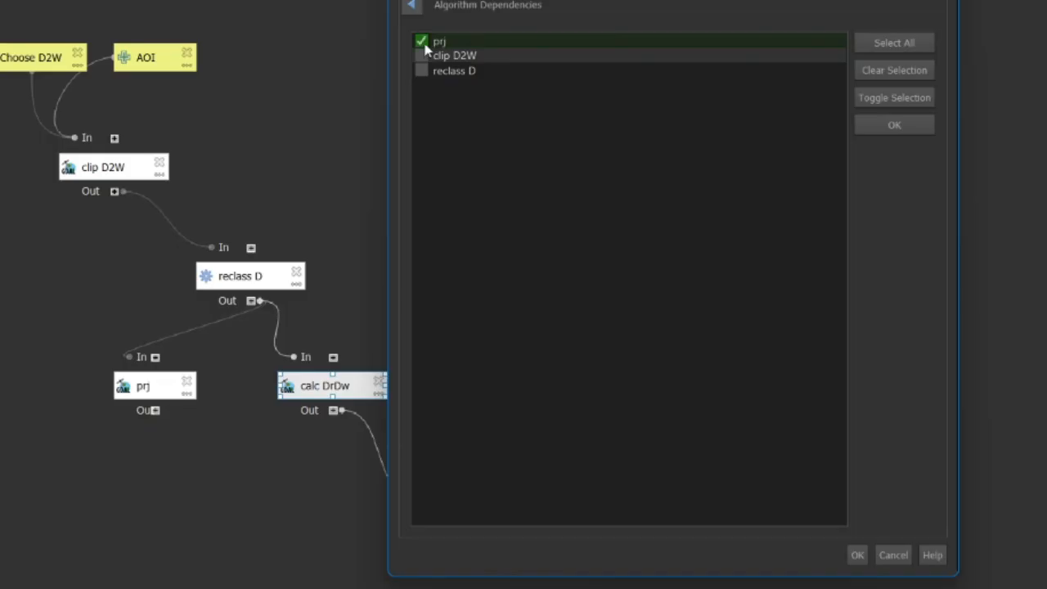
pyautogui.click(881, 127)
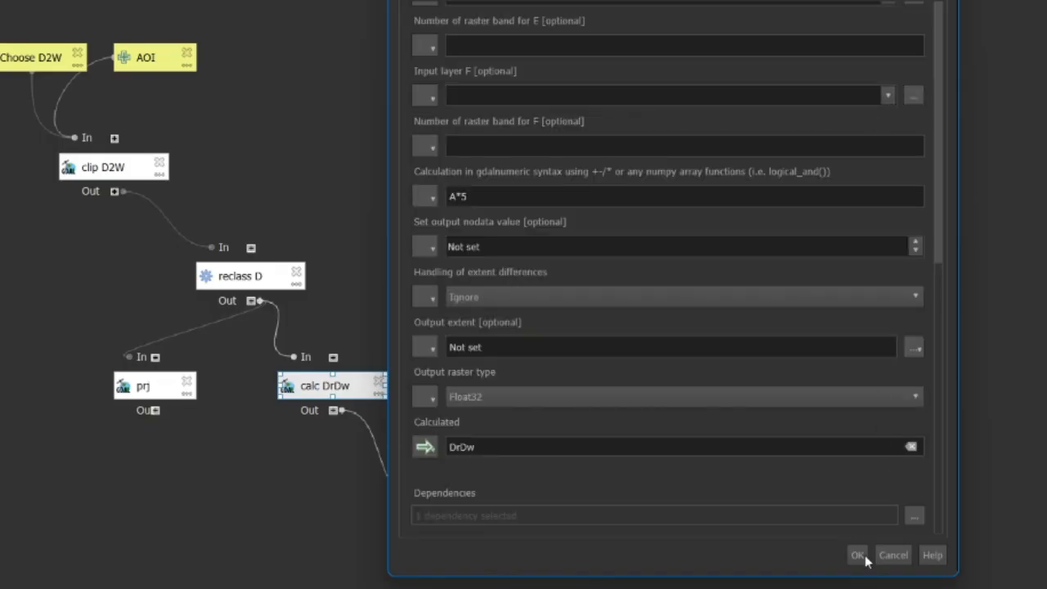
pyautogui.click(857, 554)
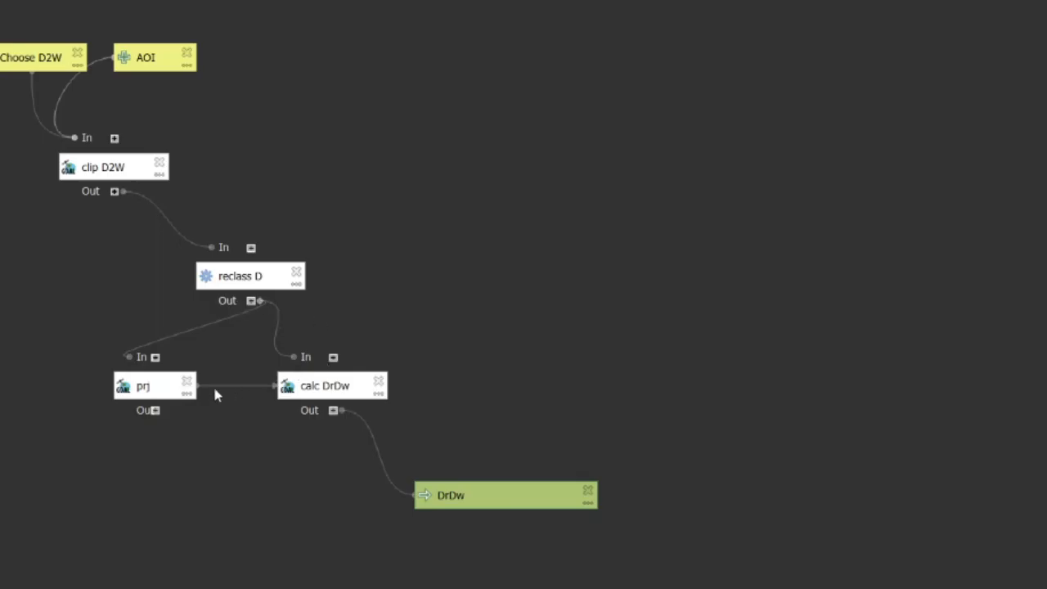
pyautogui.click(161, 388)
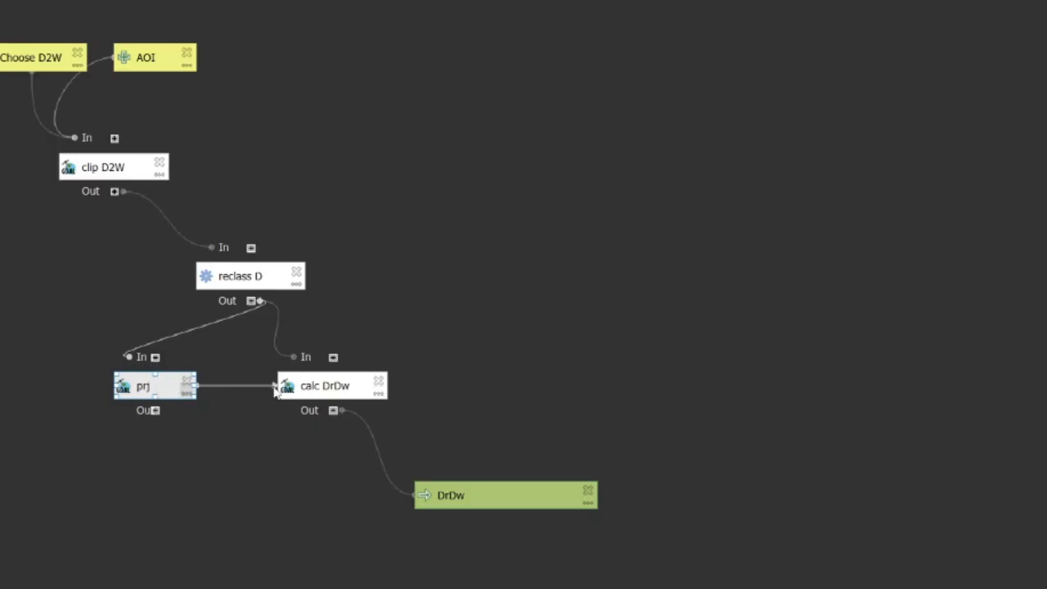
pyautogui.click(175, 122)
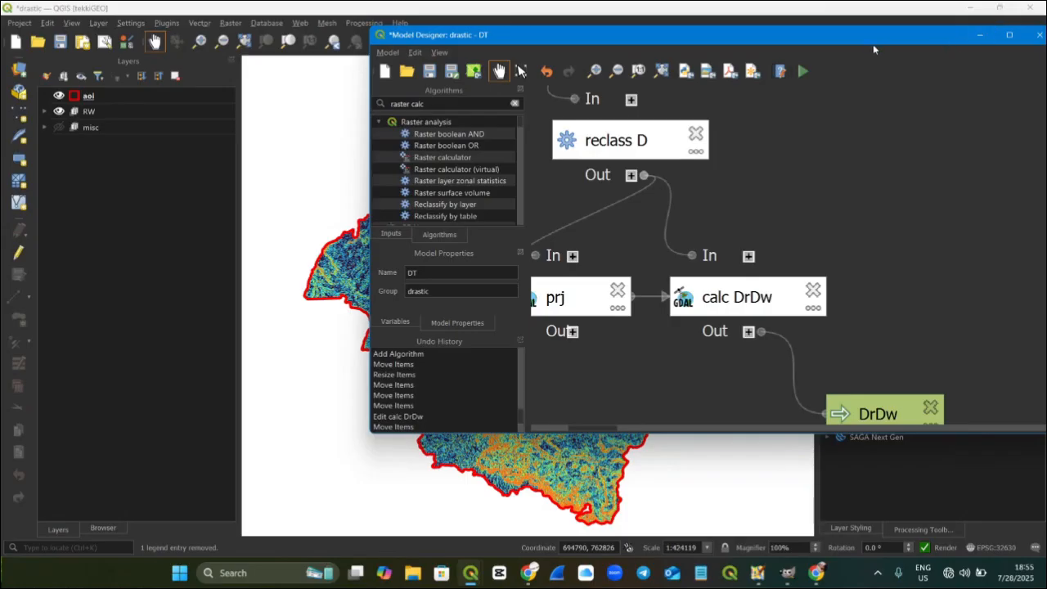
# Step: Run the DT model with aoi as the AOI and Dethp_to_Water.tif as D2W, saving DrDw to a temporary file
pyautogui.click(801, 72)
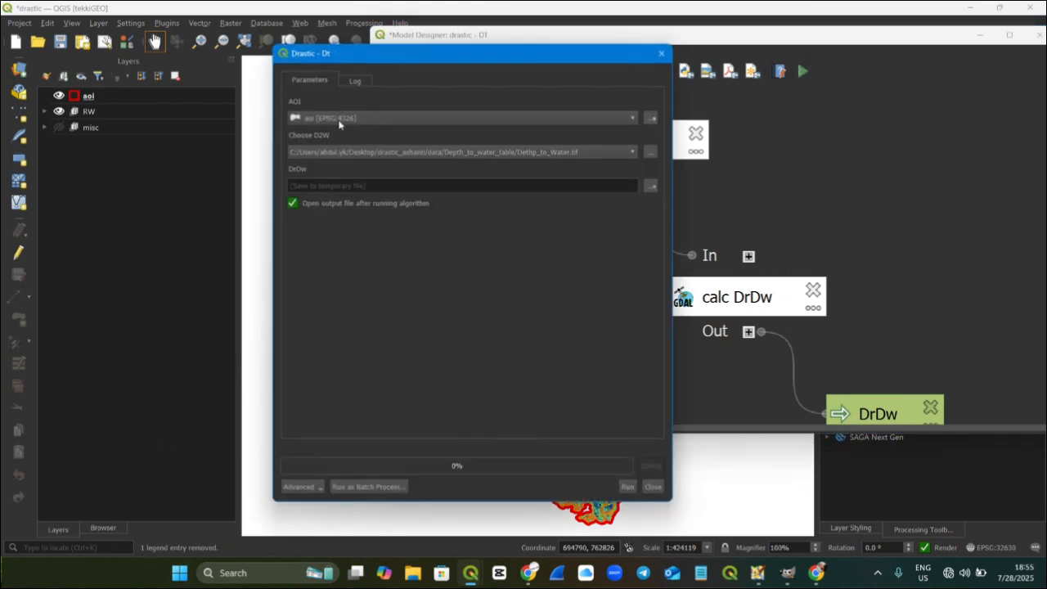
pyautogui.click(627, 487)
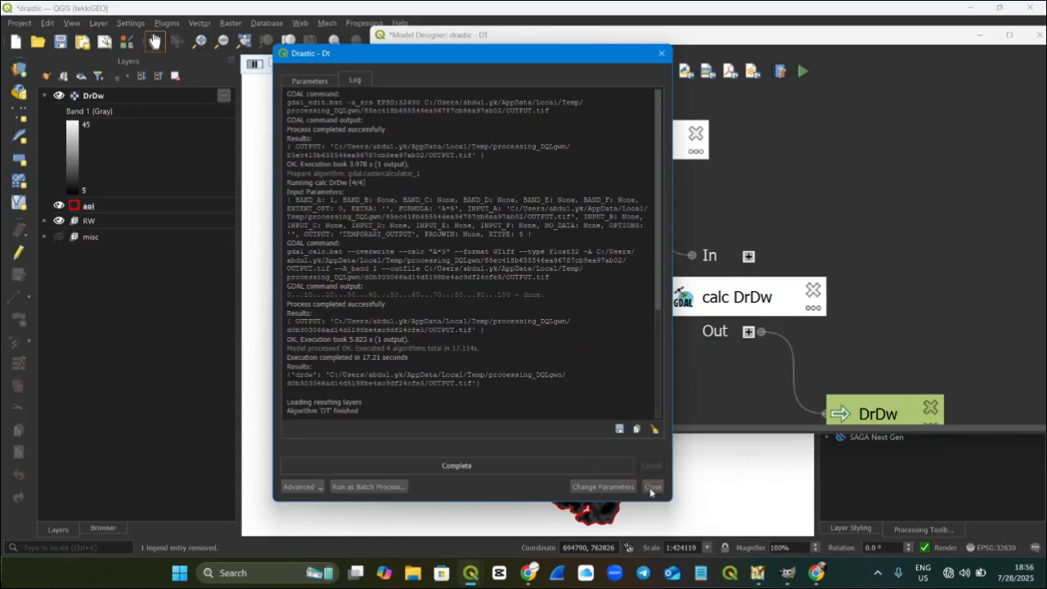
pyautogui.click(652, 486)
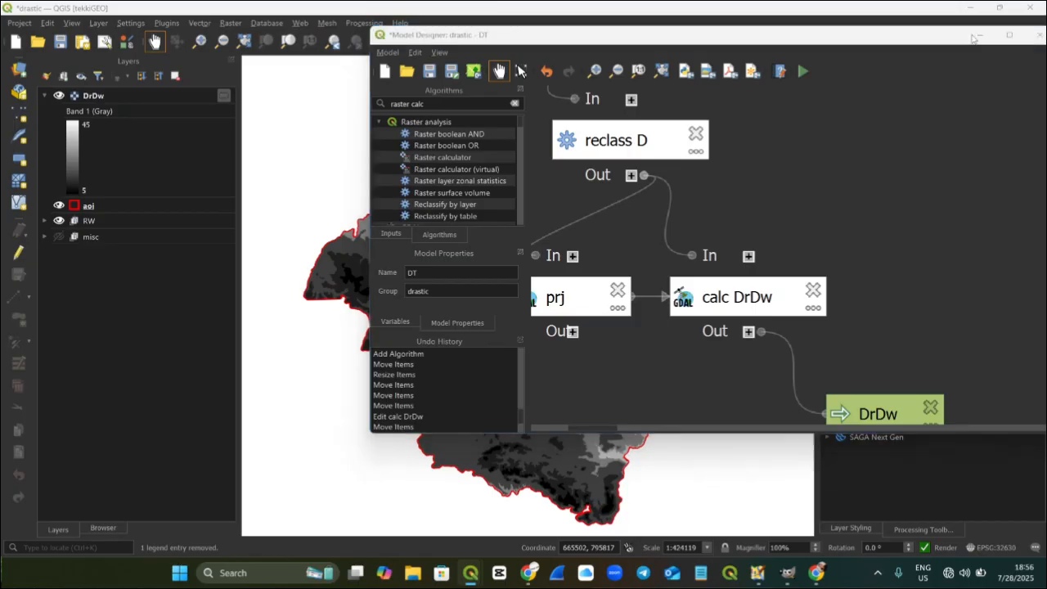
# Step: Switch to the main QGIS map window and zoom to the new DrDw layer
pyautogui.click(973, 36)
pyautogui.rightClick(137, 96)
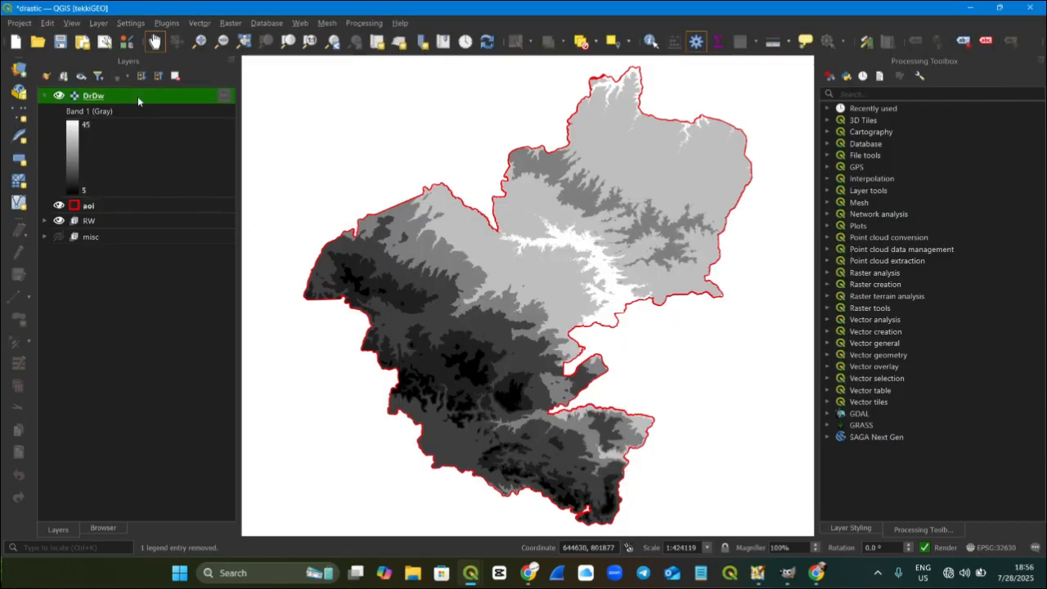
pyautogui.click(163, 111)
# Step: Return to the Model Designer, maximize it and look over the whole workflow from Choose D2W and AOI to DrDw
pyautogui.click(470, 572)
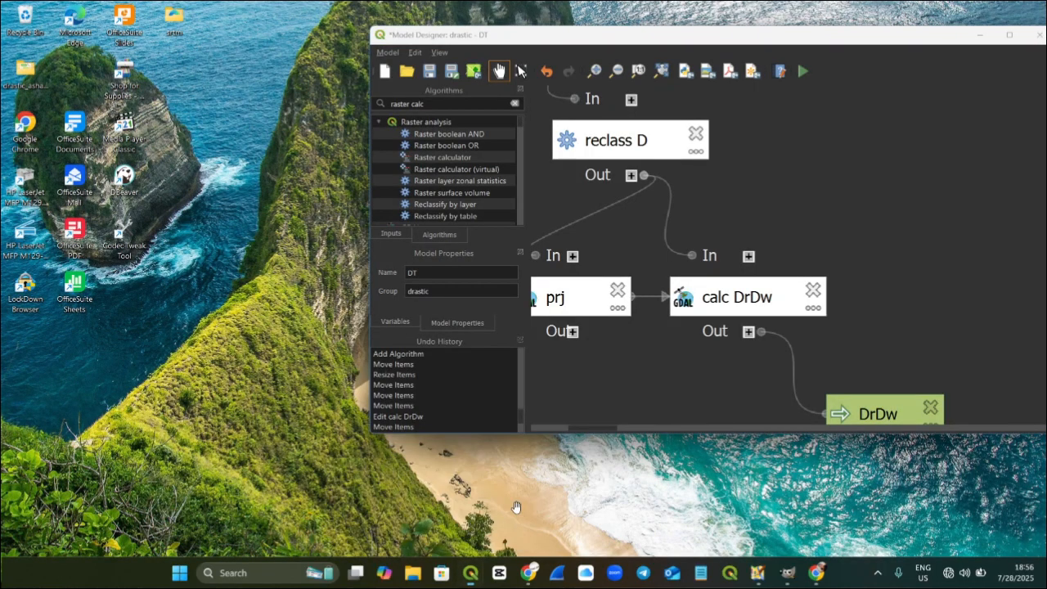
pyautogui.click(610, 503)
pyautogui.click(1010, 34)
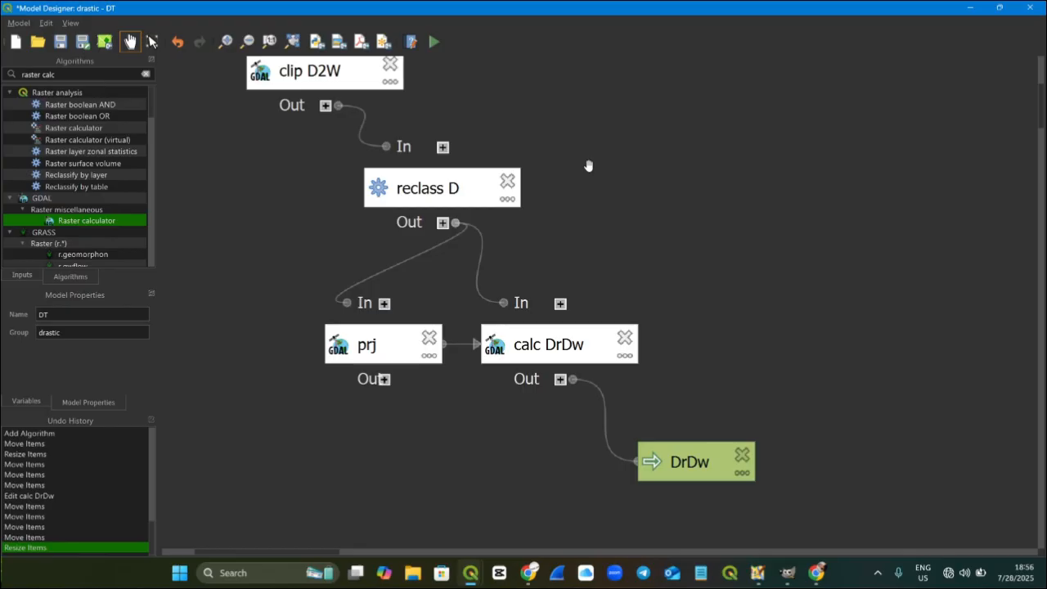
pyautogui.moveTo(588, 166); pyautogui.dragTo(663, 201)
pyautogui.moveTo(728, 375); pyautogui.dragTo(646, 237)
pyautogui.moveTo(682, 322); pyautogui.dragTo(670, 404)
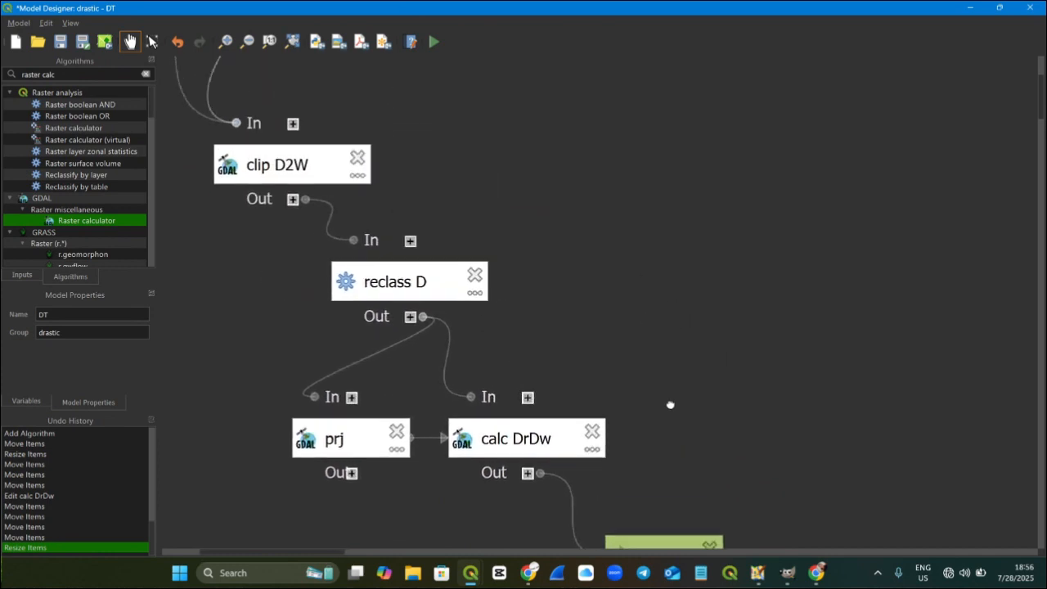
pyautogui.moveTo(501, 196); pyautogui.dragTo(544, 327)
pyautogui.scroll(-3, 441, 218)
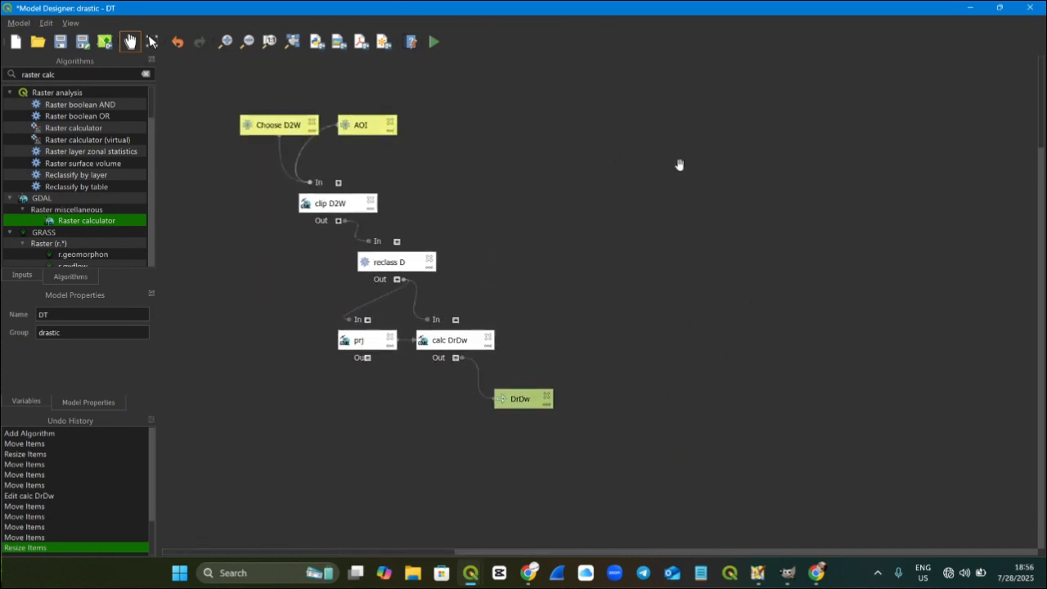
pyautogui.scroll(-1, 739, 177)
pyautogui.scroll(1, 740, 212)
pyautogui.hscroll(1, 548, 247)
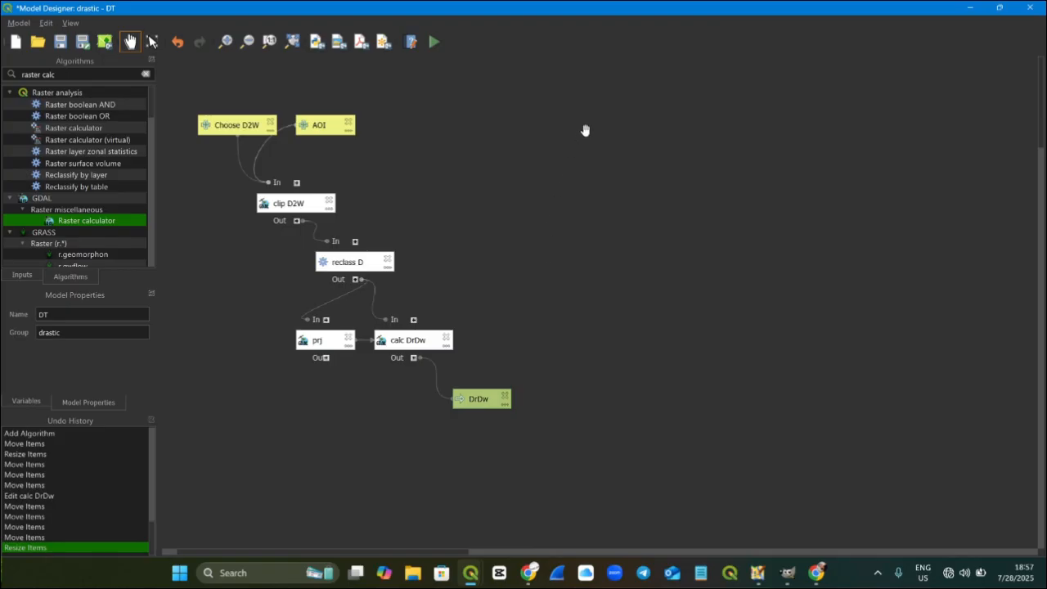
# Step: Add a mandatory raster layer input named Choose DEM and place it in line with the AOI input, to its right
pyautogui.click(23, 276)
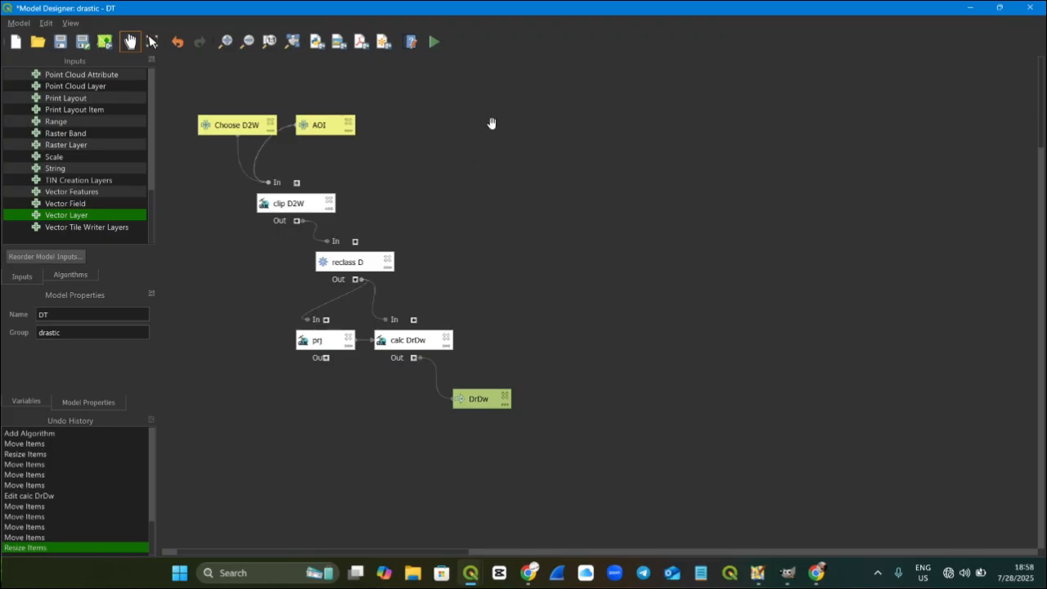
pyautogui.click(151, 41)
pyautogui.moveTo(79, 144); pyautogui.dragTo(725, 374)
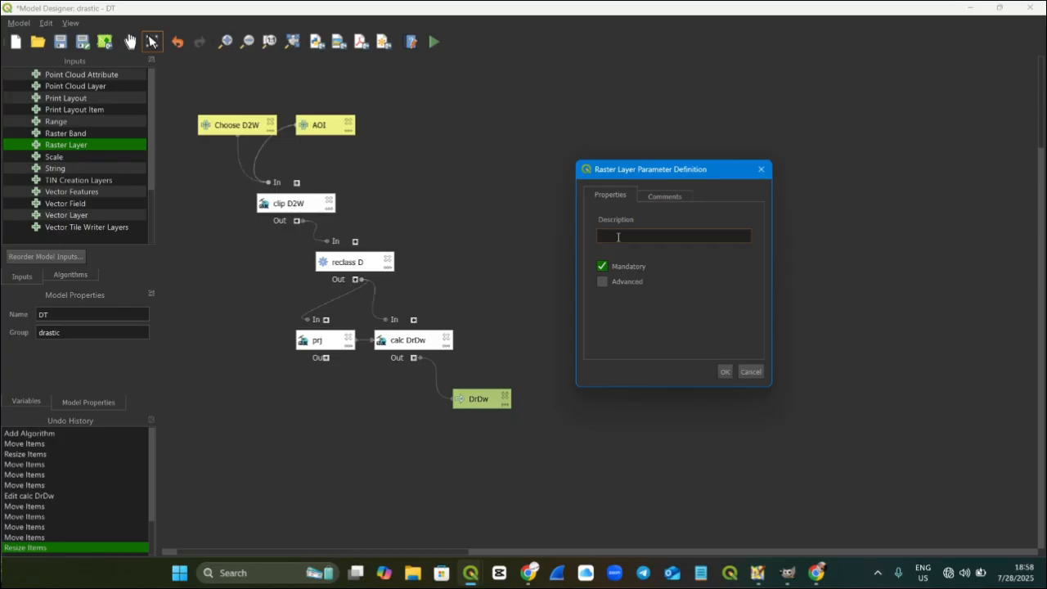
pyautogui.write('Choose DEM')
pyautogui.click(724, 371)
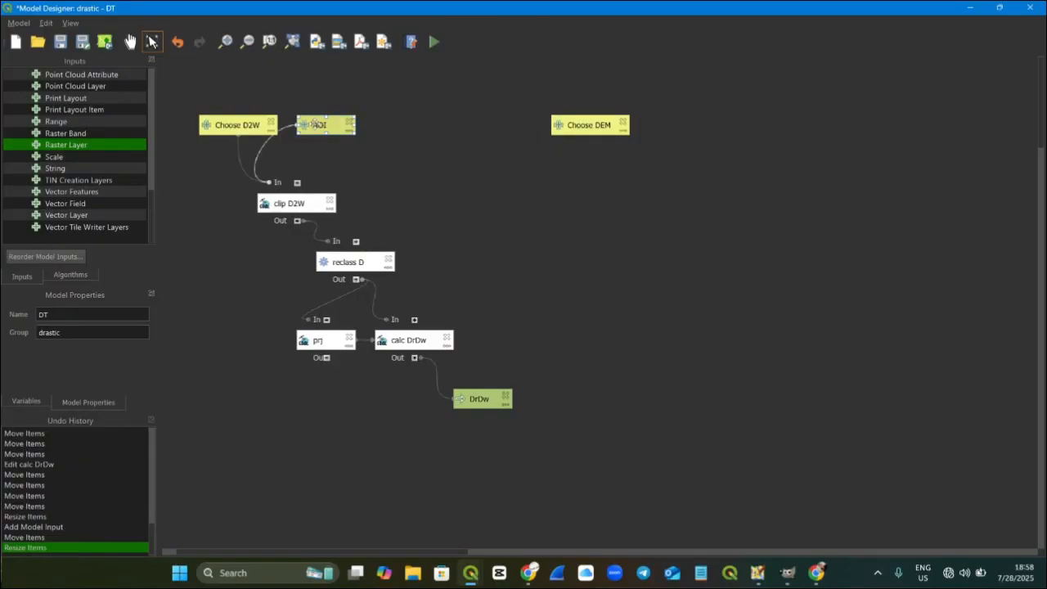
pyautogui.click(433, 148)
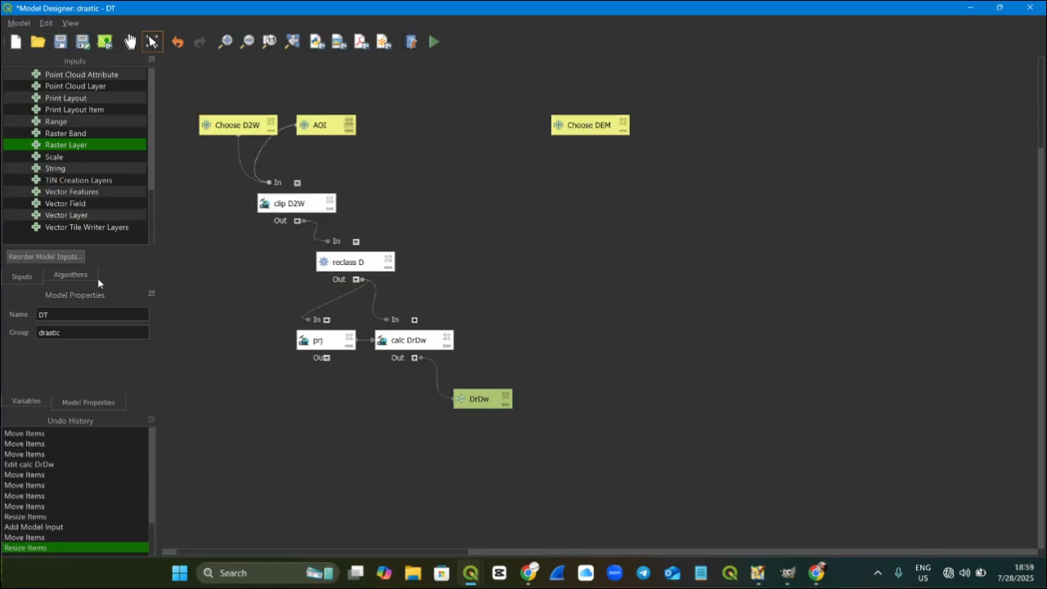
# Step: Start adding the GDAL Clip raster by mask layer algorithm to the model and describe it as clip DEM
pyautogui.click(70, 274)
pyautogui.write('CLIP')
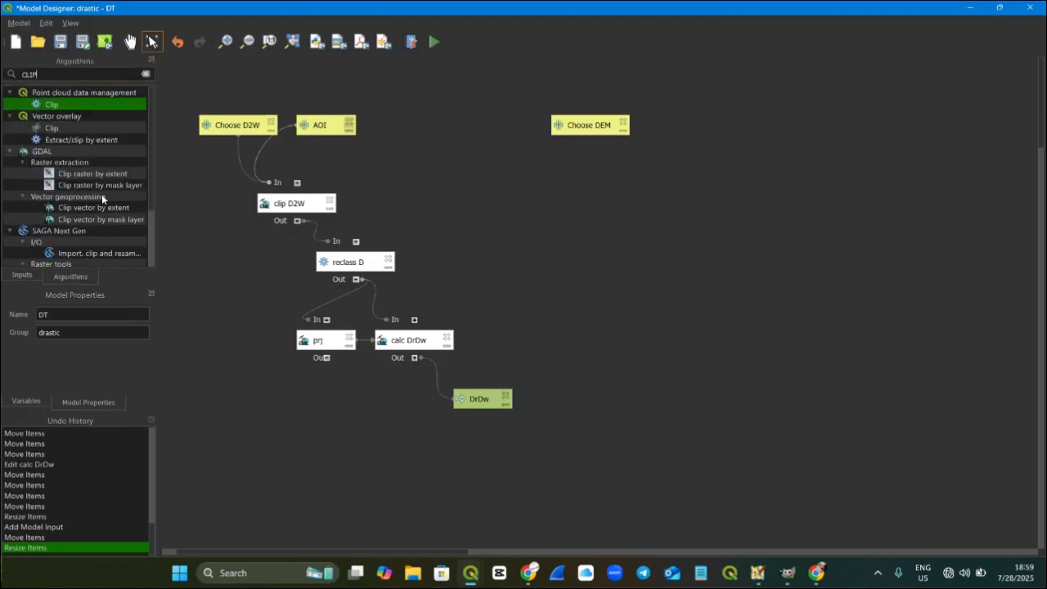
pyautogui.click(95, 186)
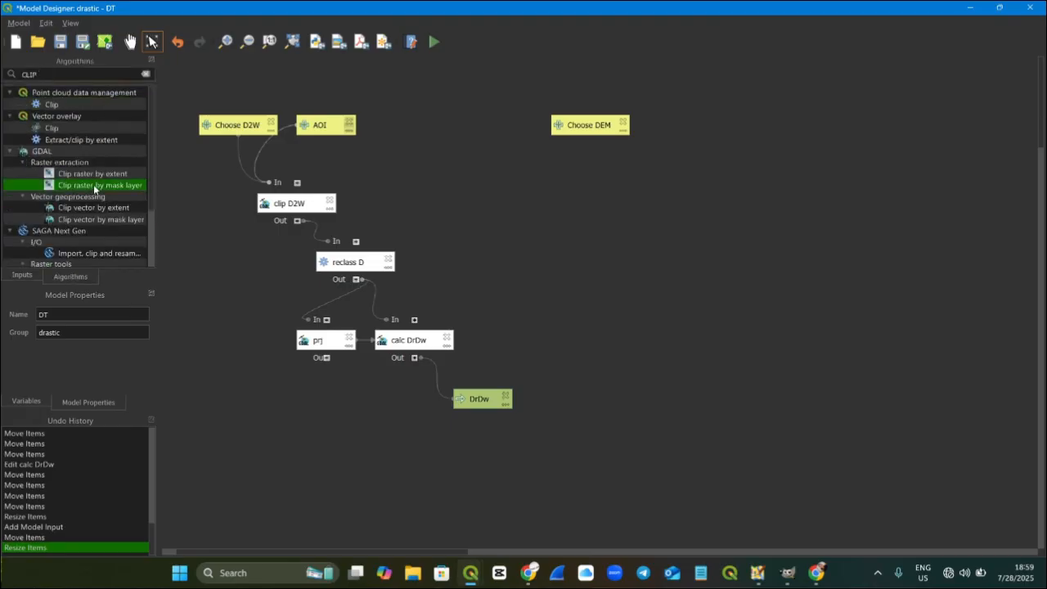
pyautogui.doubleClick(95, 186)
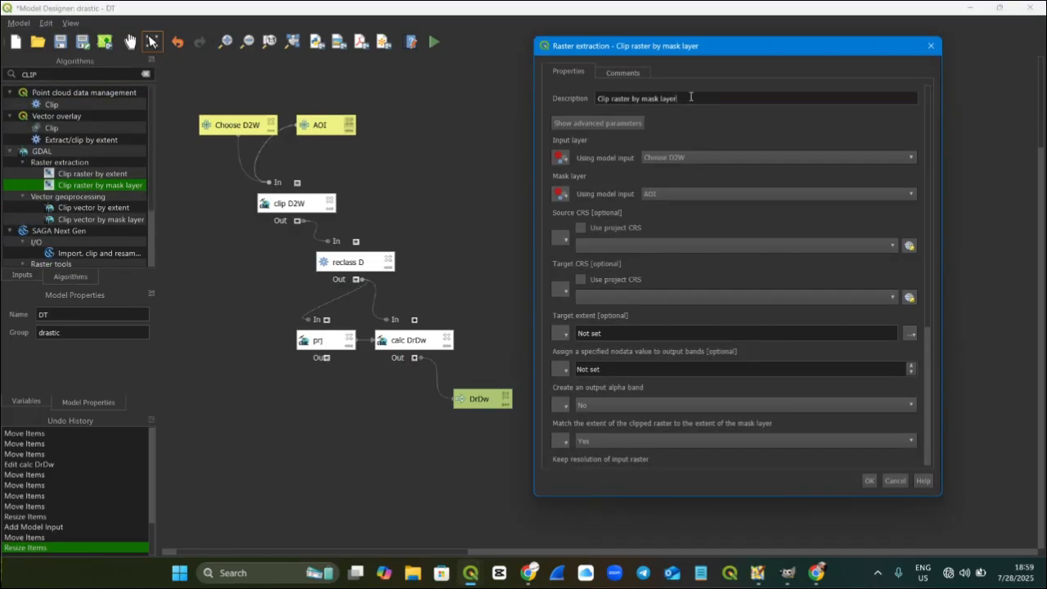
pyautogui.moveTo(689, 99); pyautogui.dragTo(516, 92)
pyautogui.write('clip DEM')
# Step: Set the clip's input layer to Choose DEM and its mask layer to AOI
pyautogui.click(657, 159)
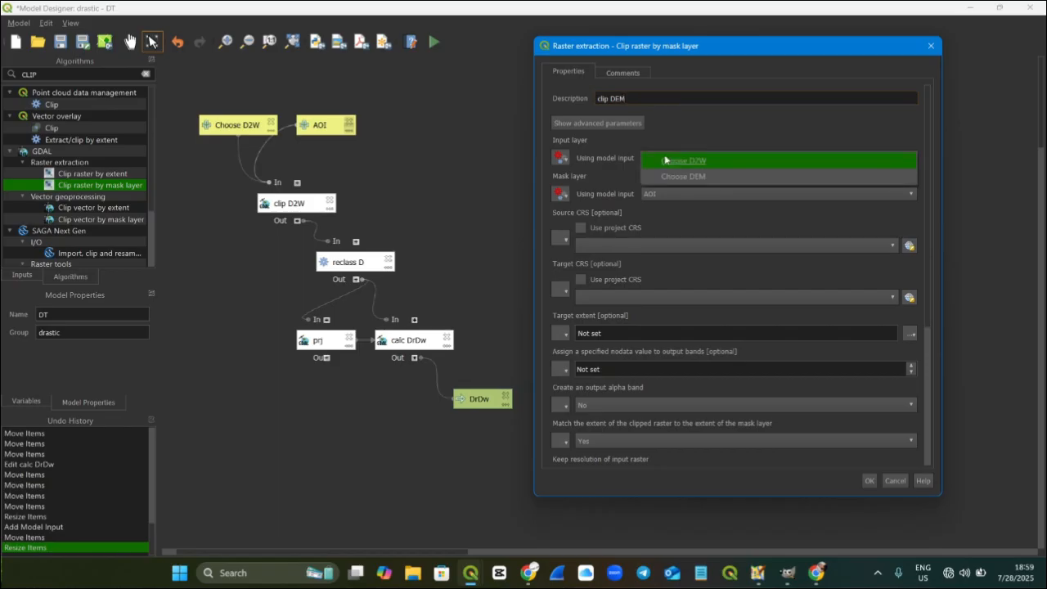
pyautogui.click(705, 176)
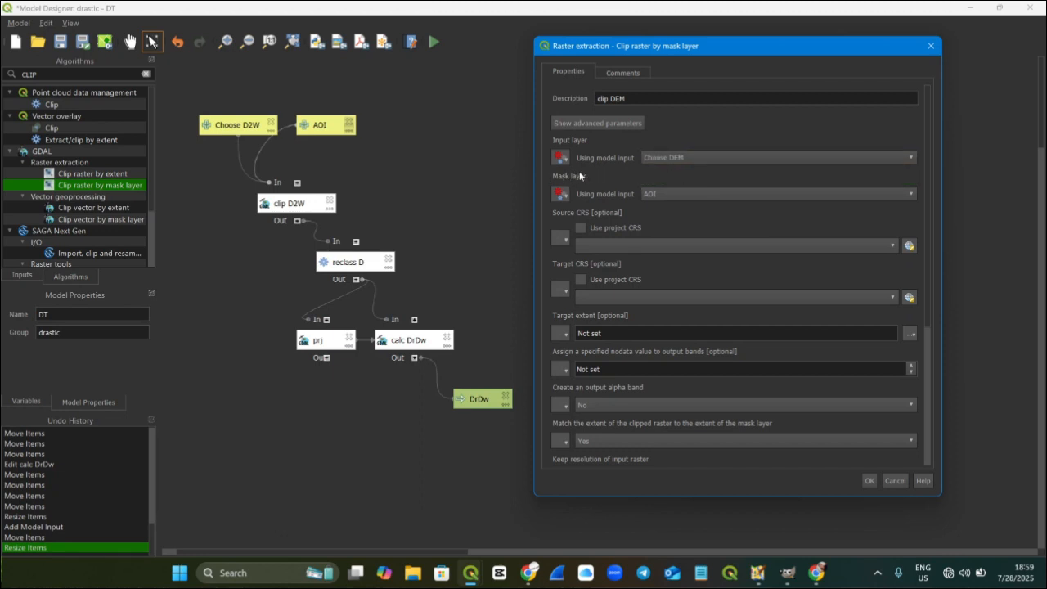
pyautogui.click(674, 198)
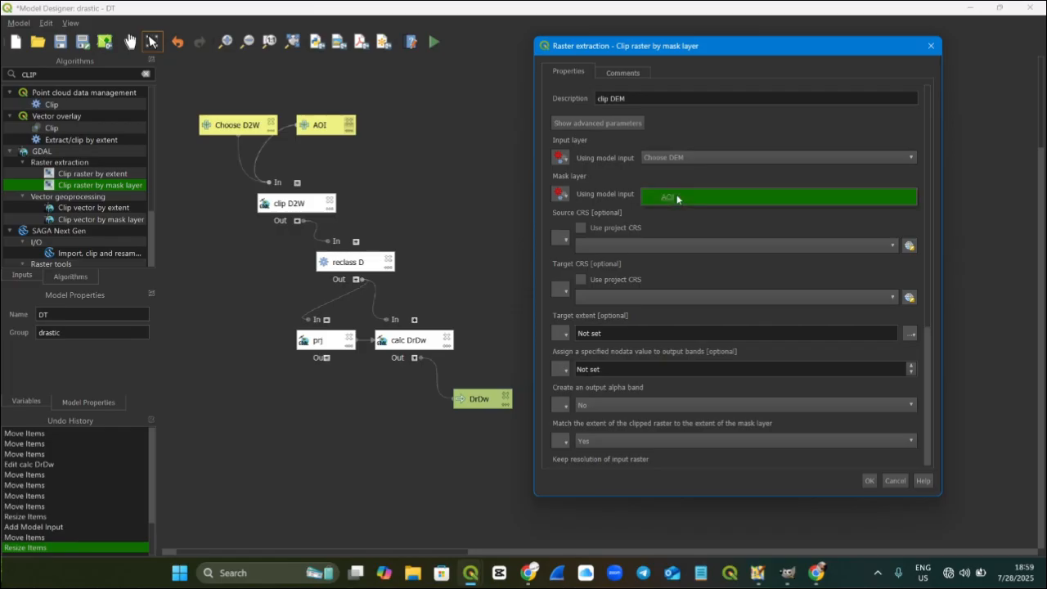
pyautogui.click(676, 198)
pyautogui.click(677, 198)
pyautogui.click(677, 198)
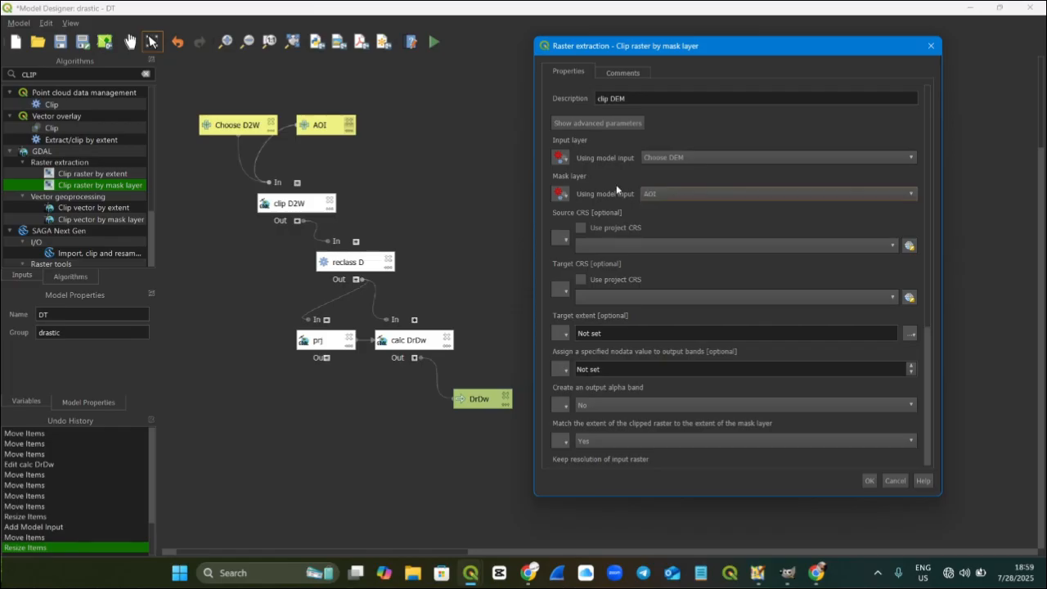
# Step: Use the project CRS as the clip's target CRS and add the clip DEM algorithm to the model
pyautogui.click(580, 279)
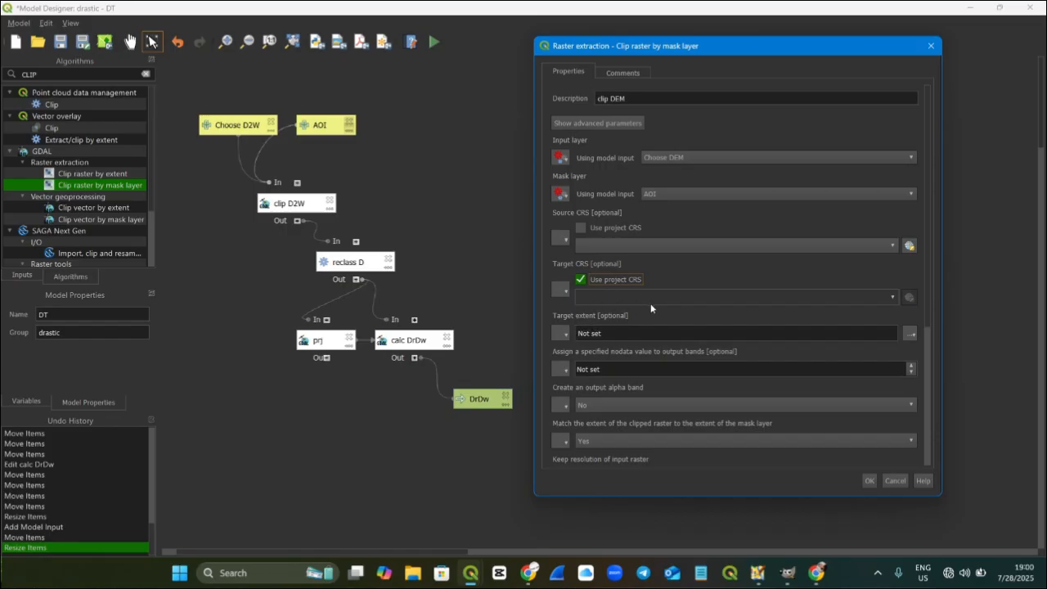
pyautogui.scroll(-1, 688, 272)
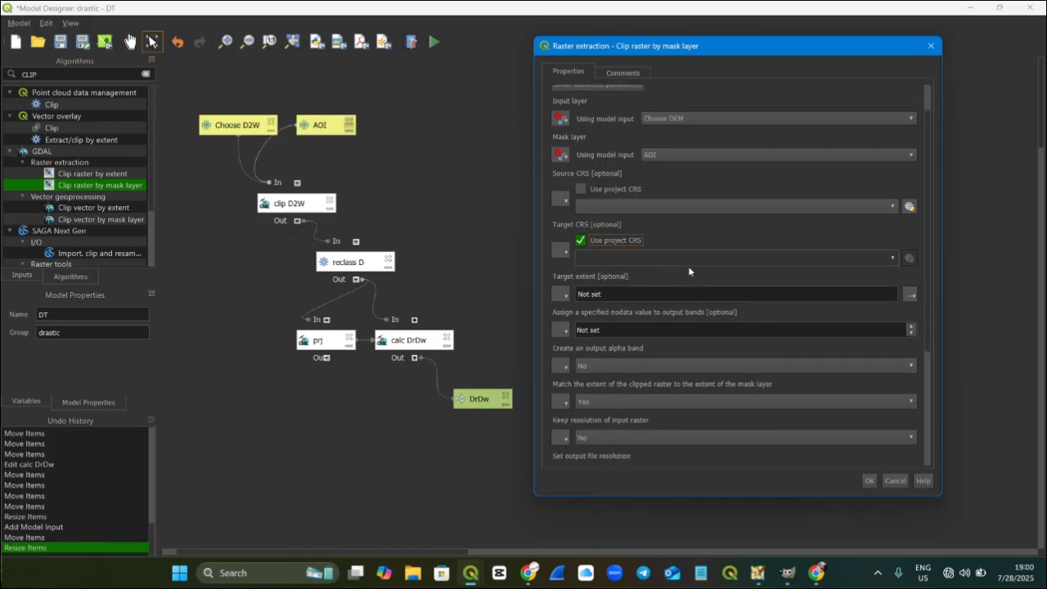
pyautogui.scroll(-1, 677, 240)
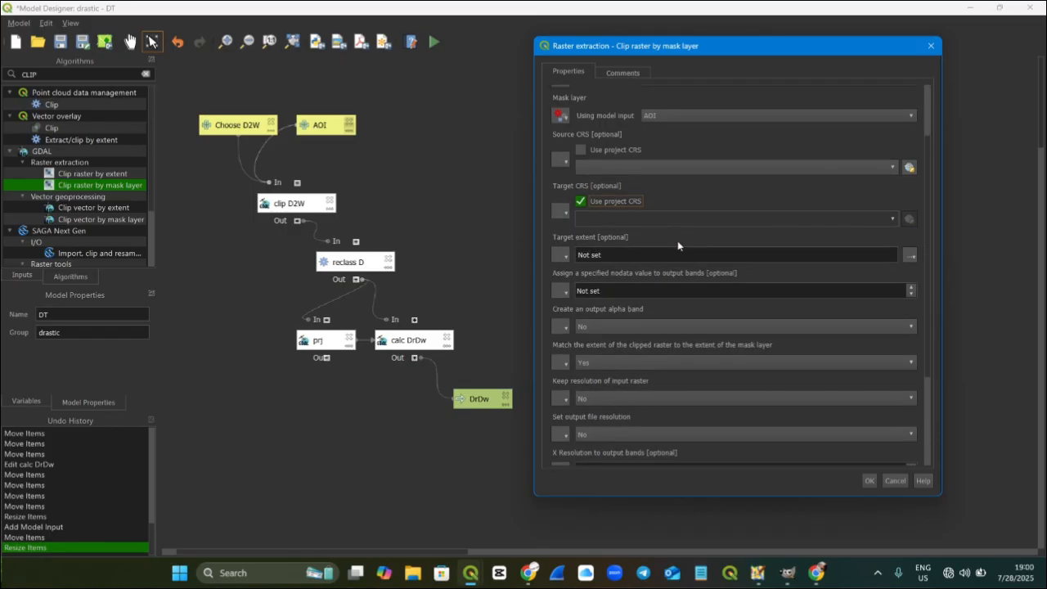
pyautogui.scroll(2, 823, 340)
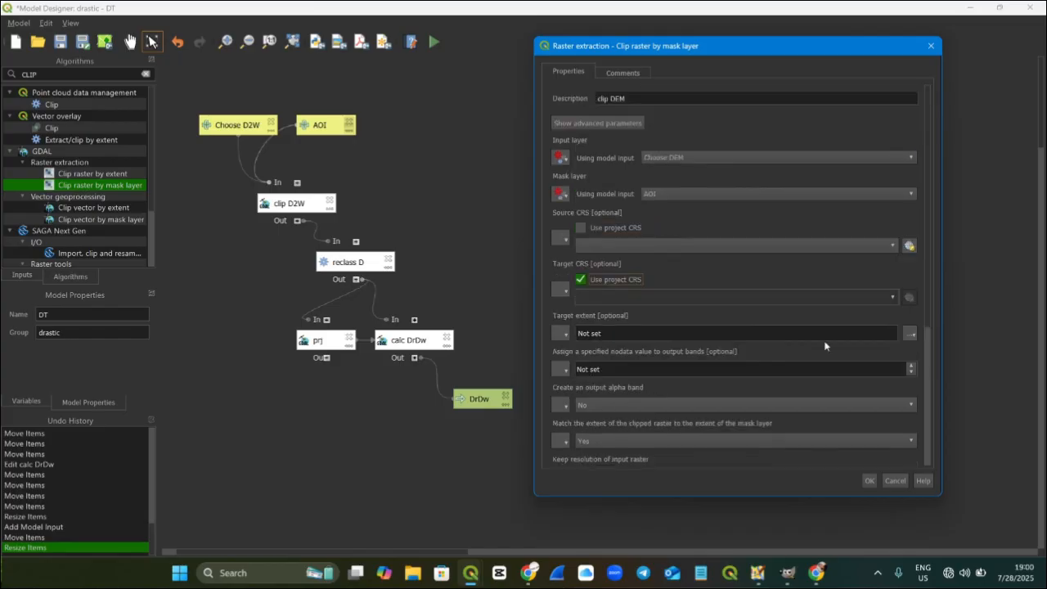
pyautogui.click(869, 481)
# Step: Place the clip DEM box beneath Choose DEM and narrow it to fit its label, restoring the box if it gets removed
pyautogui.moveTo(547, 407); pyautogui.dragTo(625, 194)
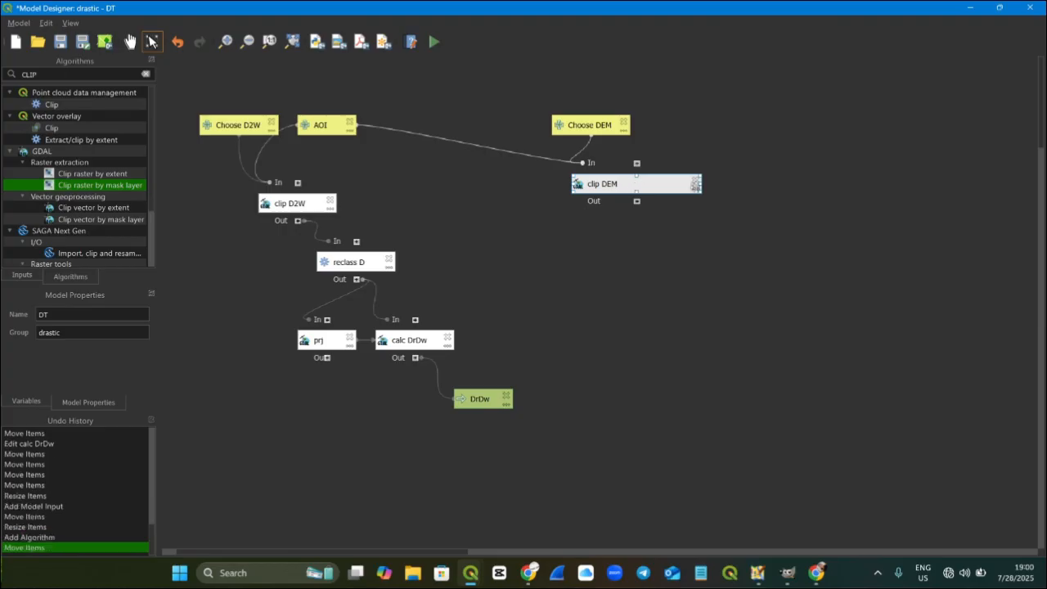
pyautogui.moveTo(703, 187); pyautogui.dragTo(630, 189)
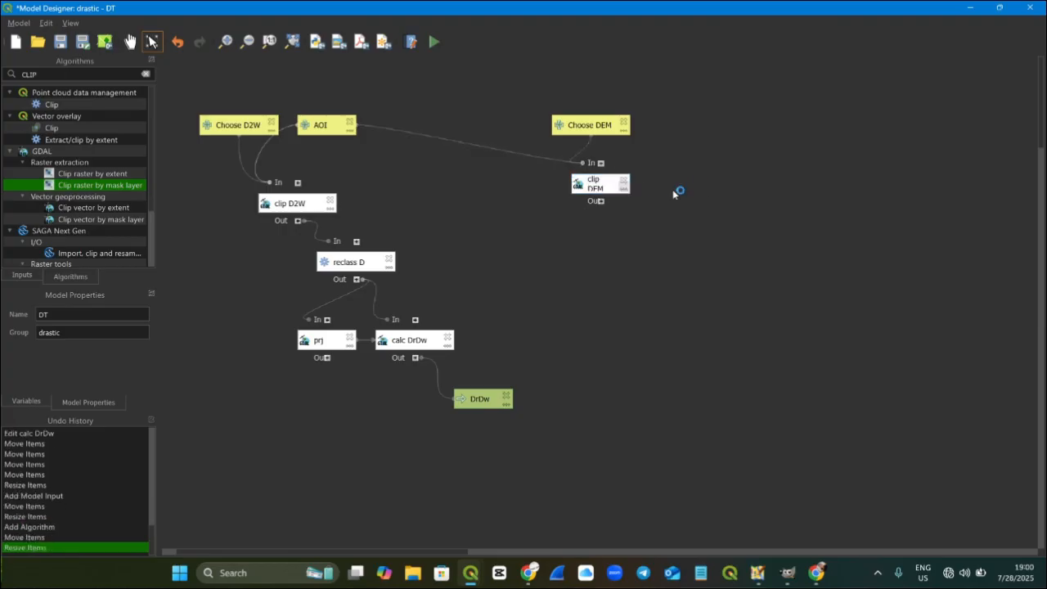
pyautogui.click(623, 181)
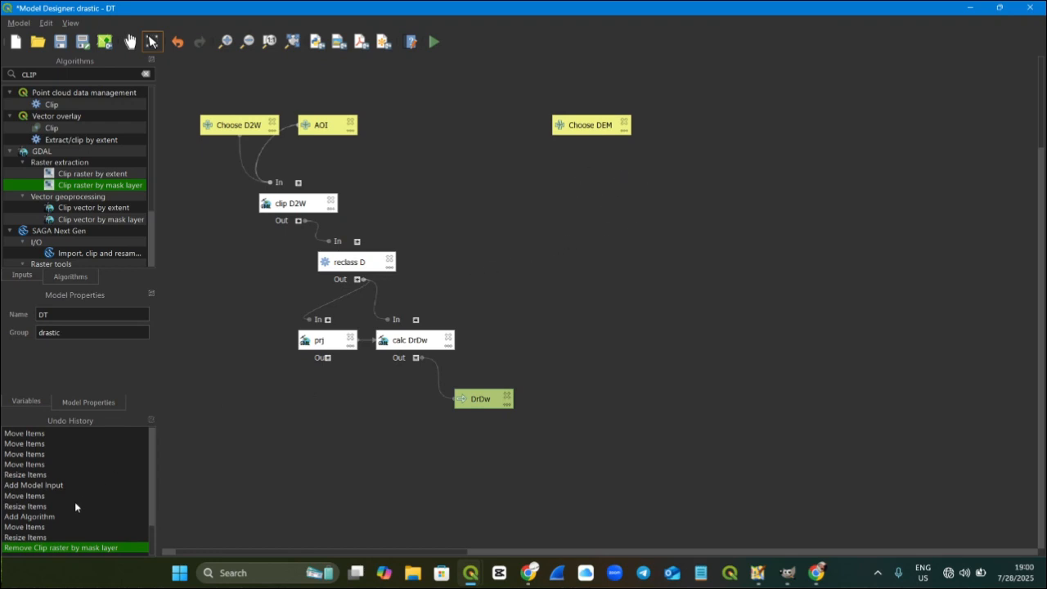
pyautogui.click(39, 540)
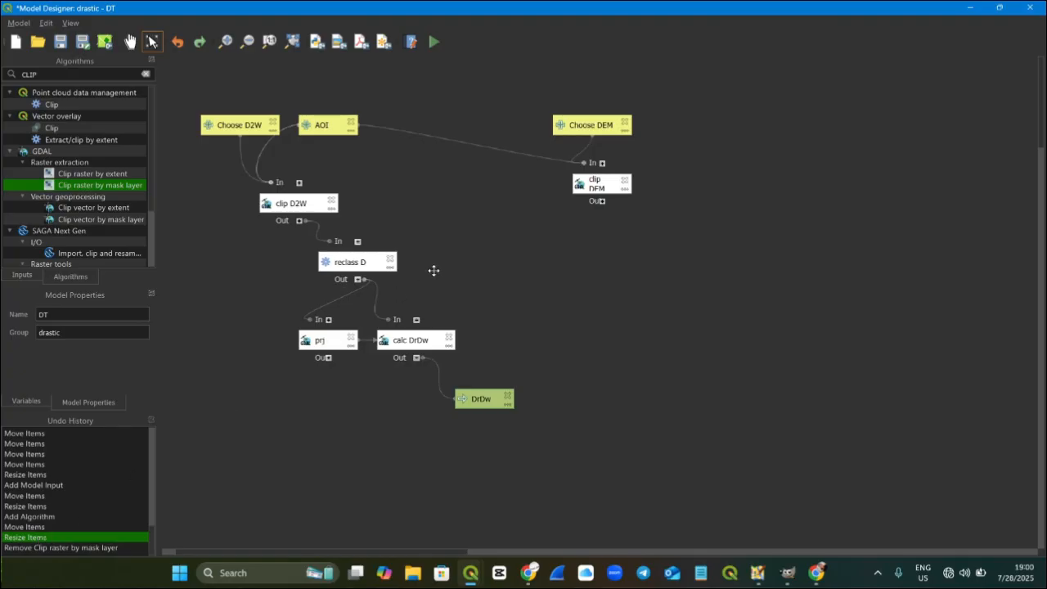
pyautogui.moveTo(607, 189); pyautogui.dragTo(651, 188)
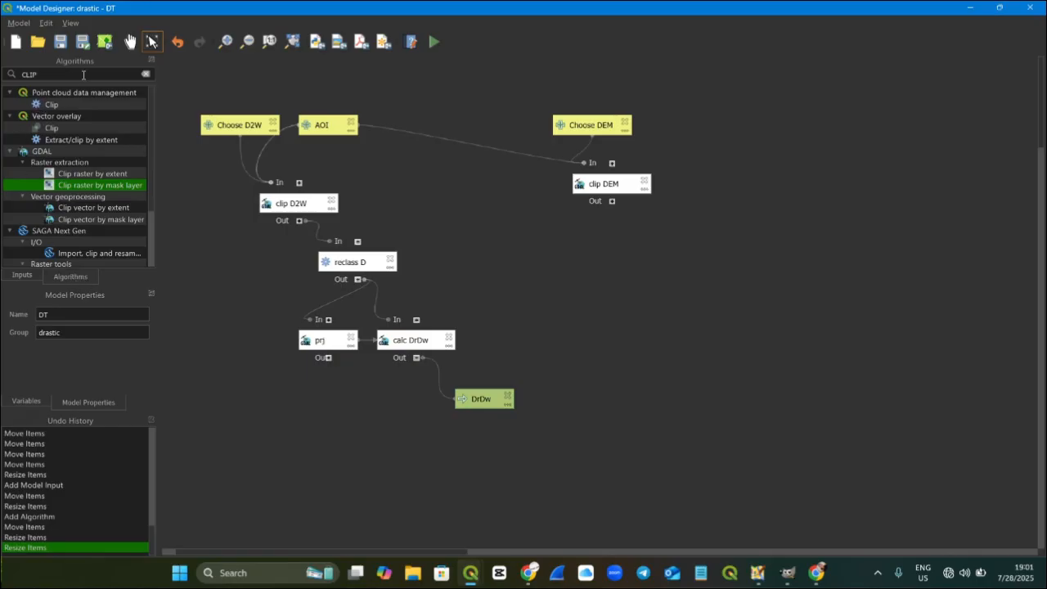
# Step: Find the GDAL Slope raster analysis algorithm and start adding it to the model, keeping the description Slope
pyautogui.moveTo(83, 75); pyautogui.dragTo(3, 60)
pyautogui.write('slope')
pyautogui.click(67, 139)
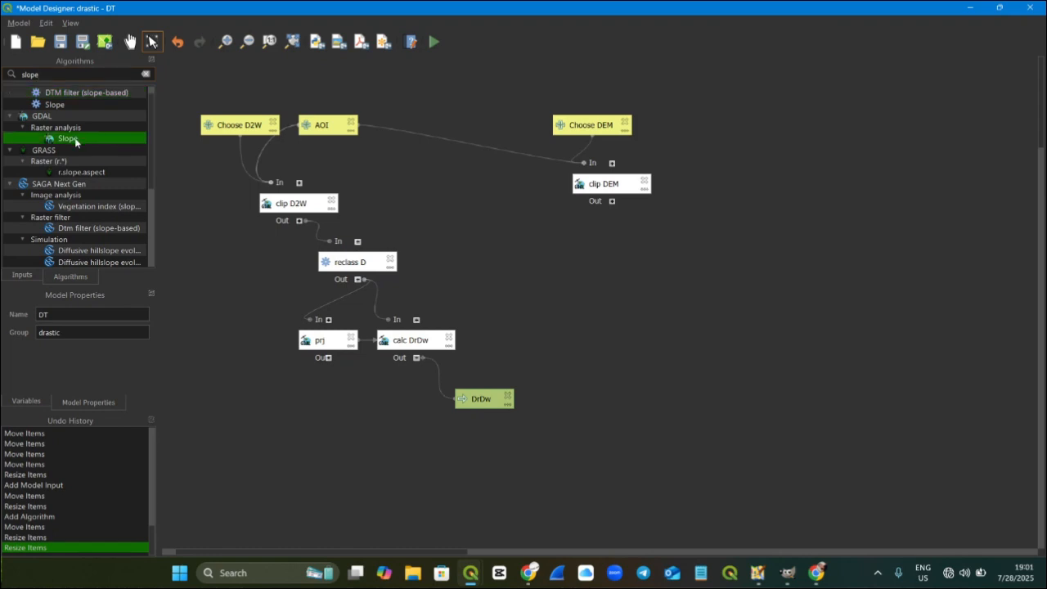
pyautogui.doubleClick(75, 141)
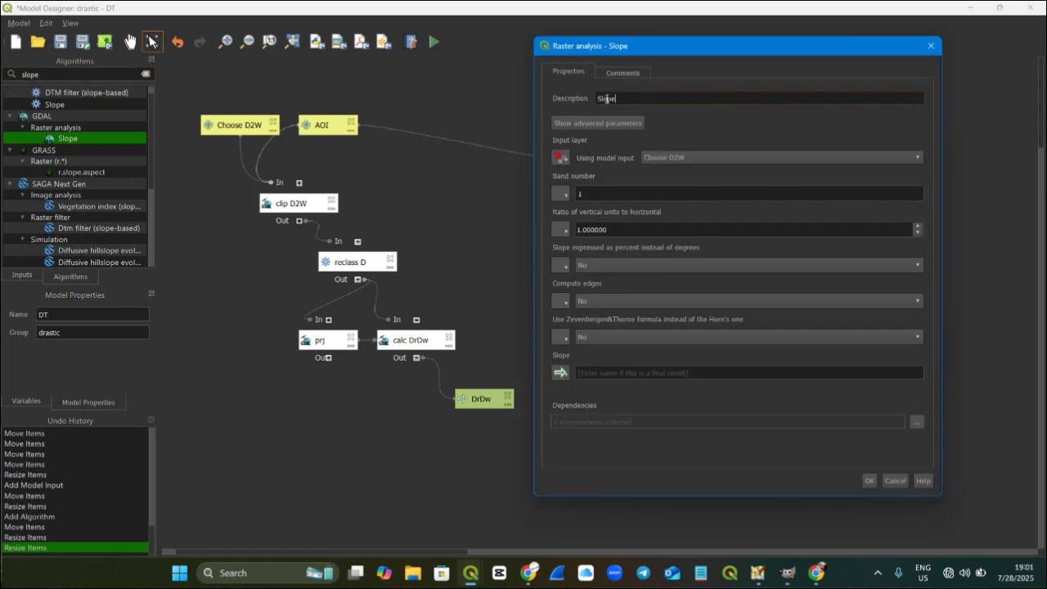
pyautogui.click(610, 98)
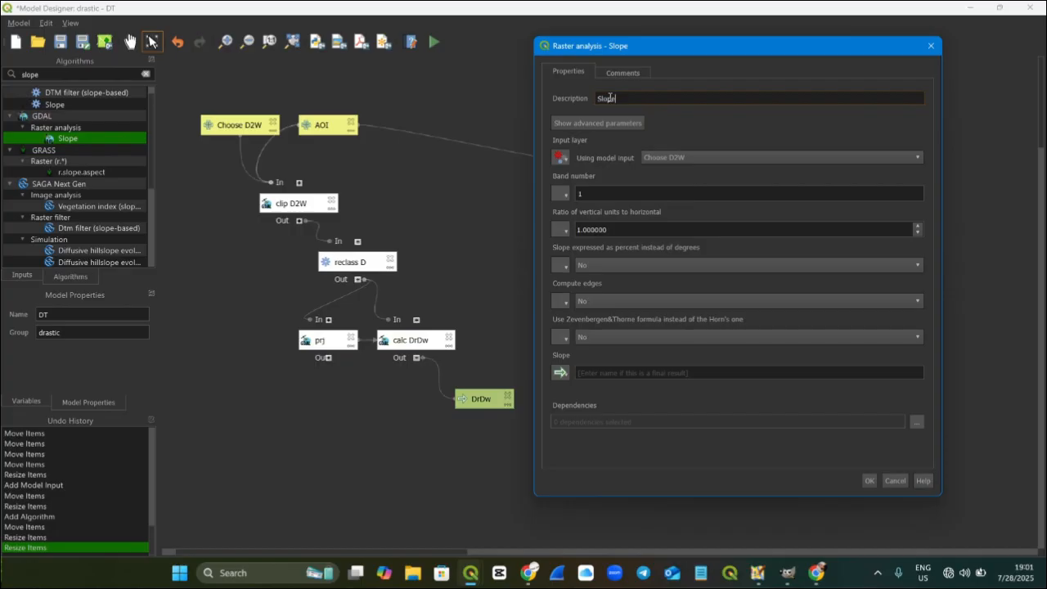
# Step: Set the Slope algorithm's input layer to the Clipped (mask) output of clip DEM
pyautogui.click(560, 157)
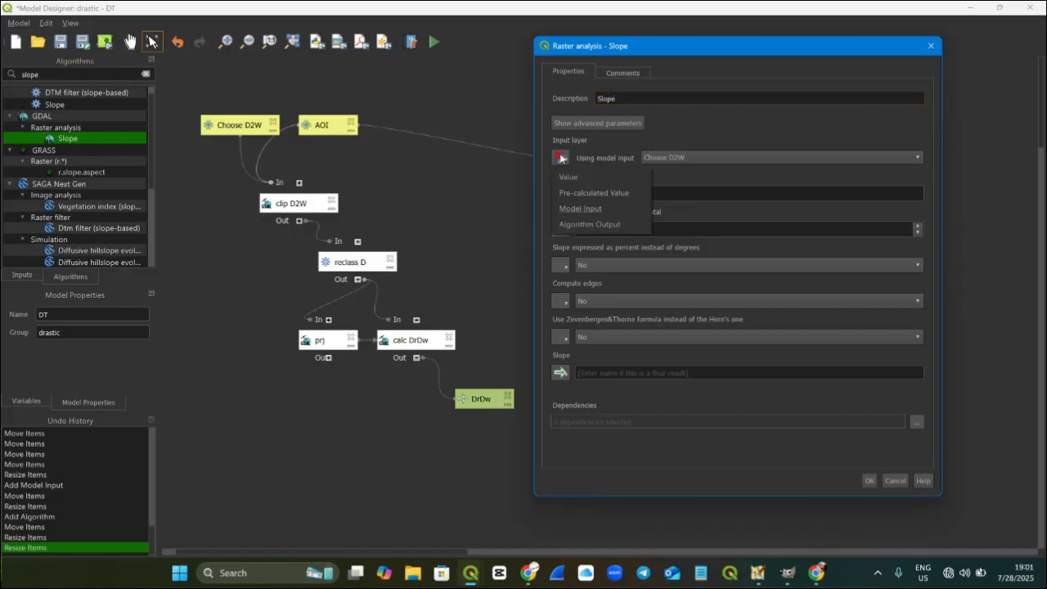
pyautogui.click(576, 208)
pyautogui.moveTo(763, 49); pyautogui.dragTo(868, 91)
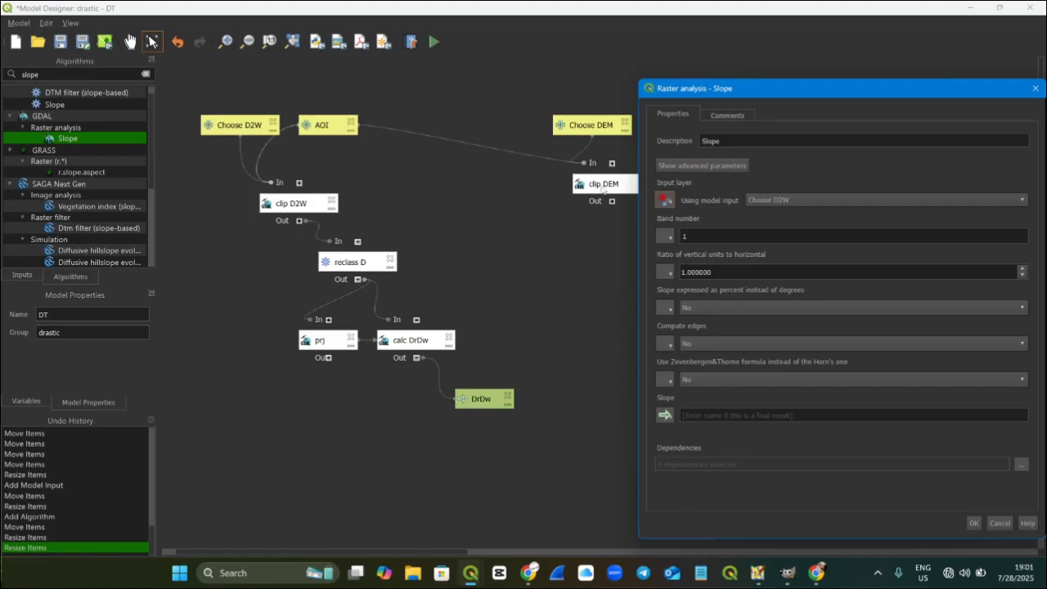
pyautogui.click(665, 199)
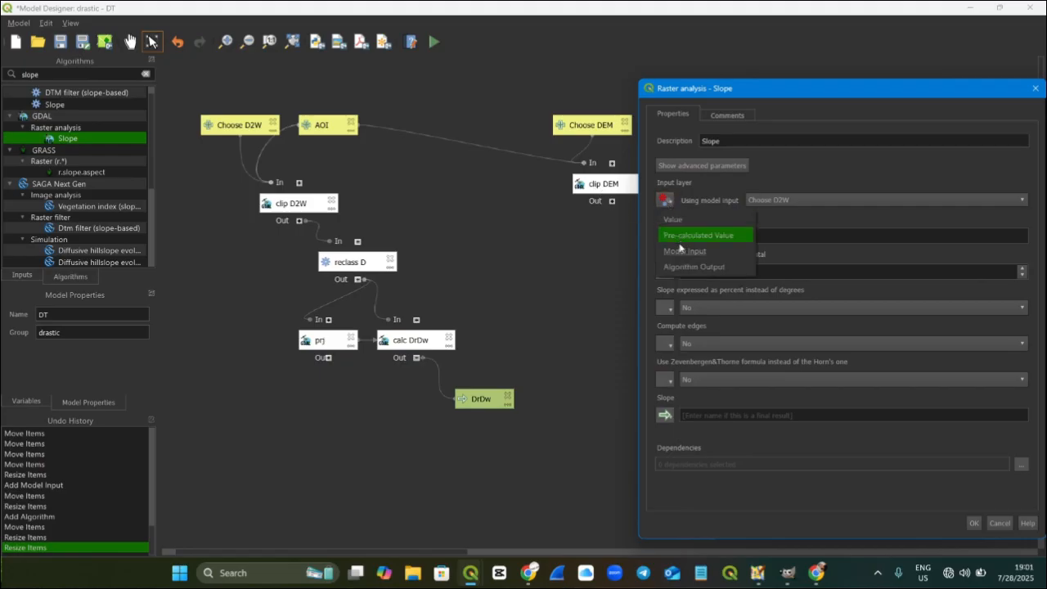
pyautogui.click(687, 266)
pyautogui.click(800, 200)
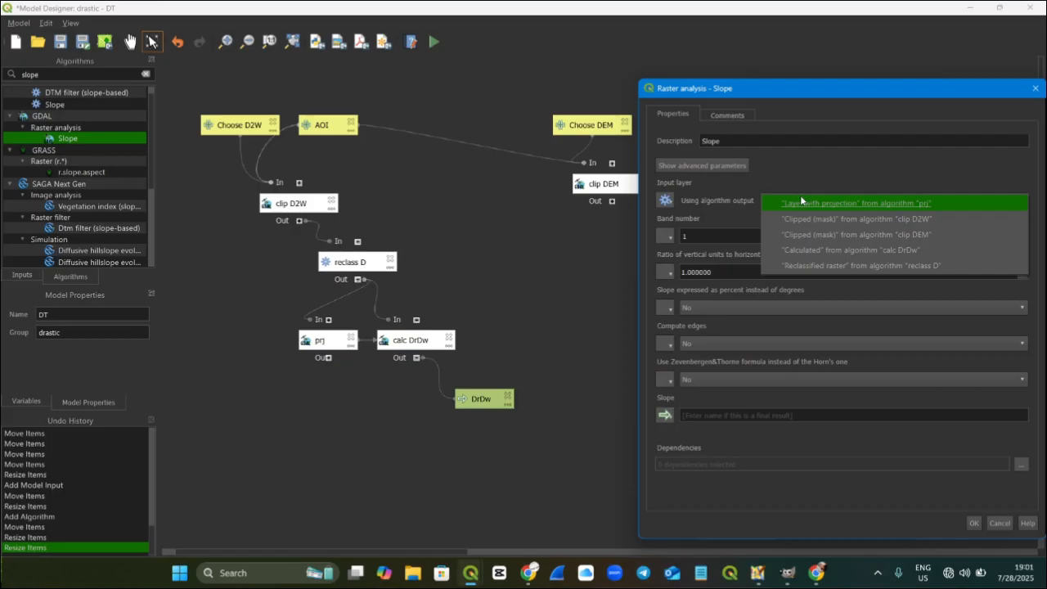
pyautogui.click(887, 234)
# Step: Express the slope as percent instead of degrees, then add the Slope algorithm and place it beneath clip DEM
pyautogui.click(705, 235)
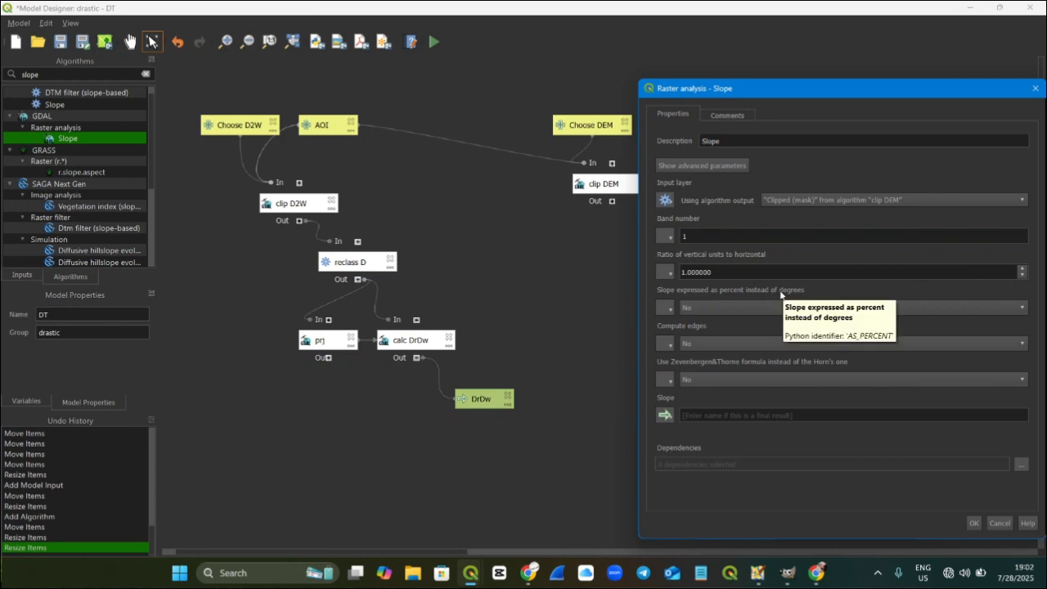
pyautogui.click(739, 305)
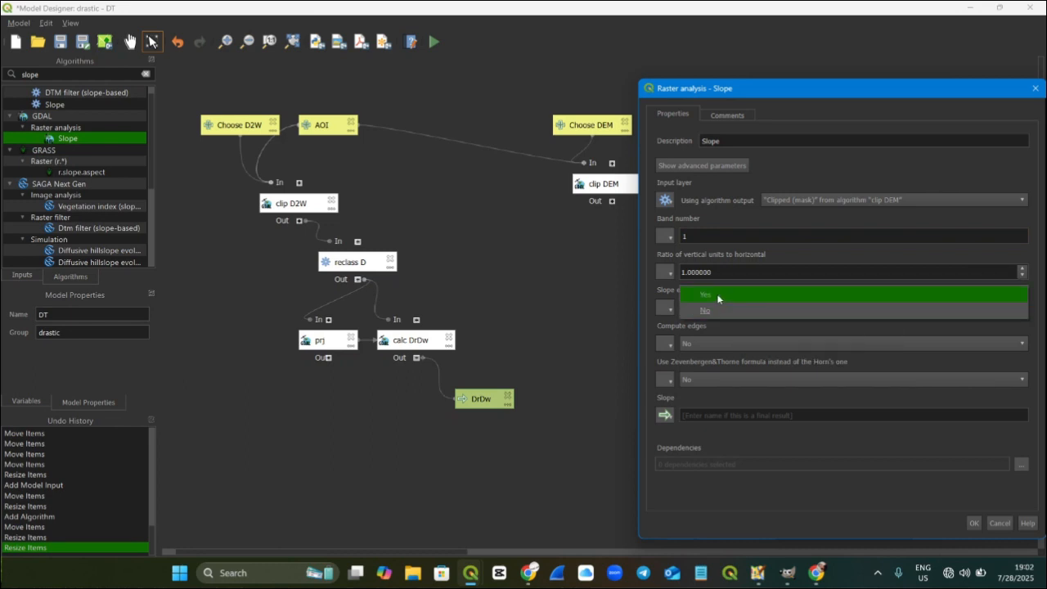
pyautogui.click(717, 294)
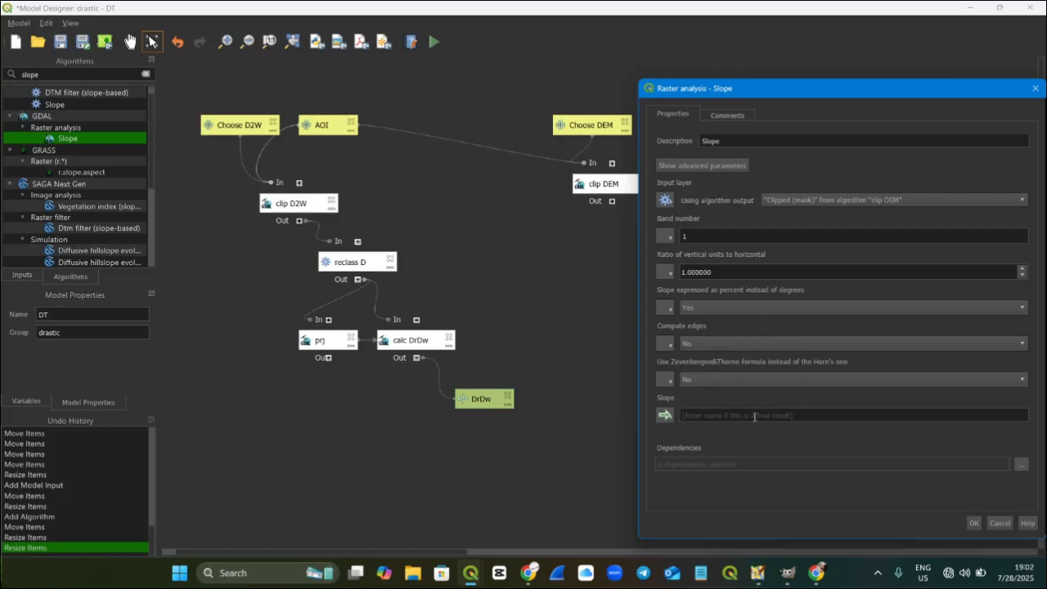
pyautogui.click(974, 522)
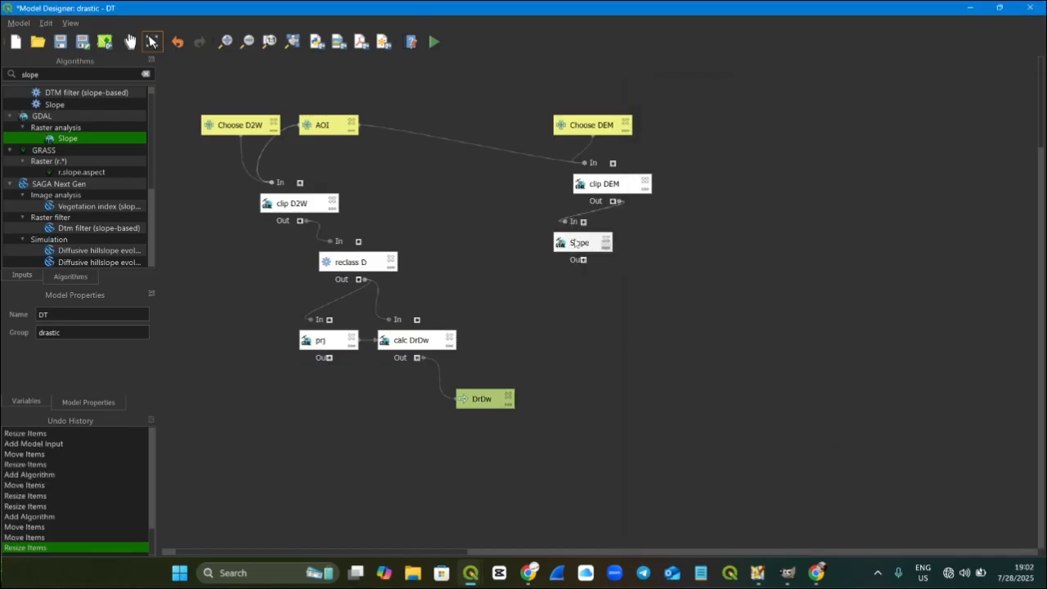
# Step: Find the Reclassify by table raster analysis algorithm and start adding it to the model
pyautogui.click(352, 265)
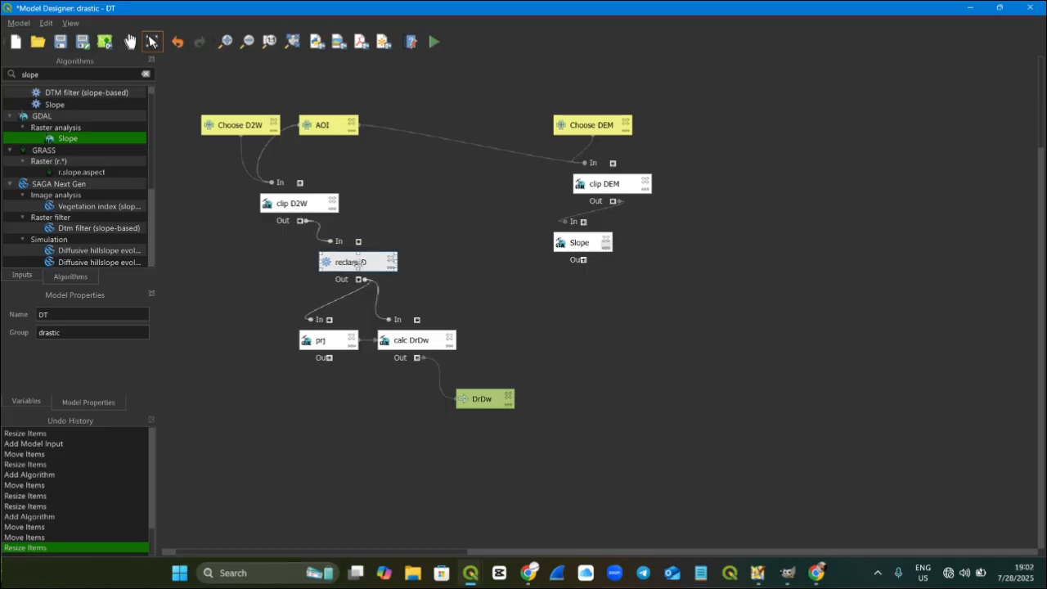
pyautogui.click(494, 224)
pyautogui.moveTo(49, 74); pyautogui.dragTo(4, 72)
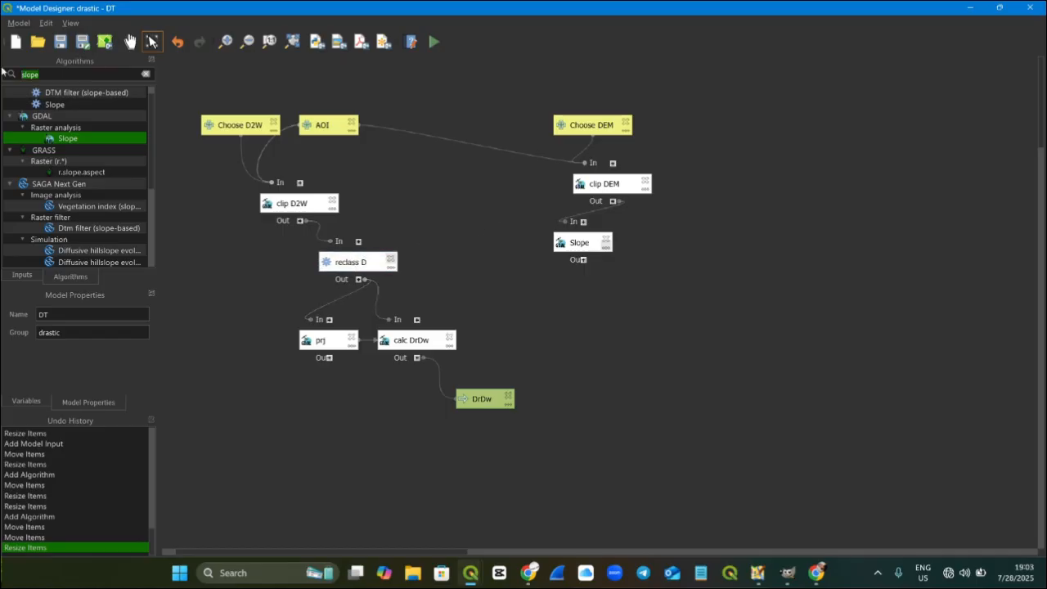
pyautogui.write('reclass')
pyautogui.click(109, 116)
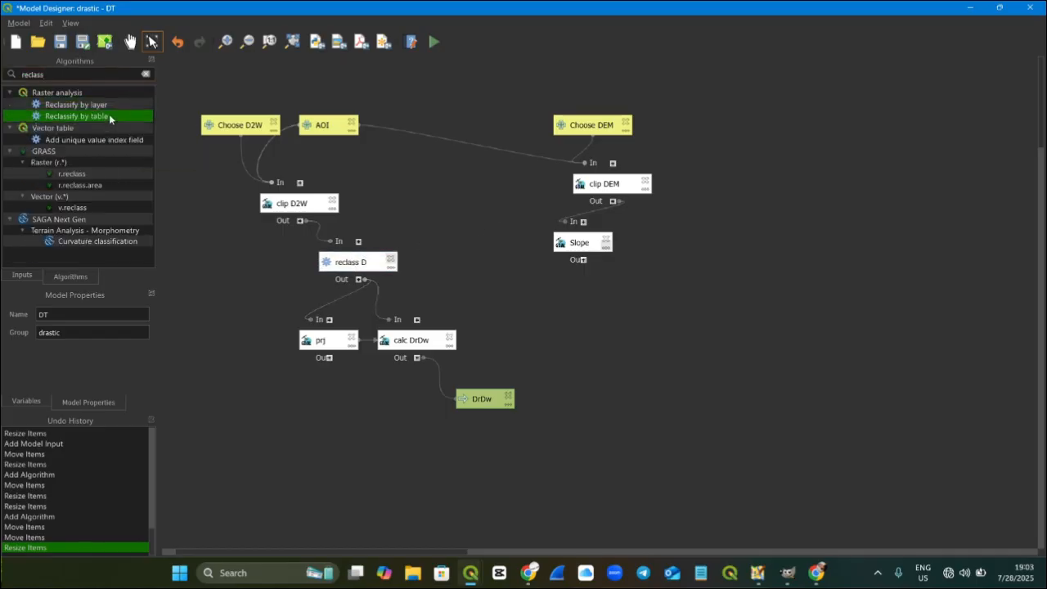
pyautogui.doubleClick(108, 115)
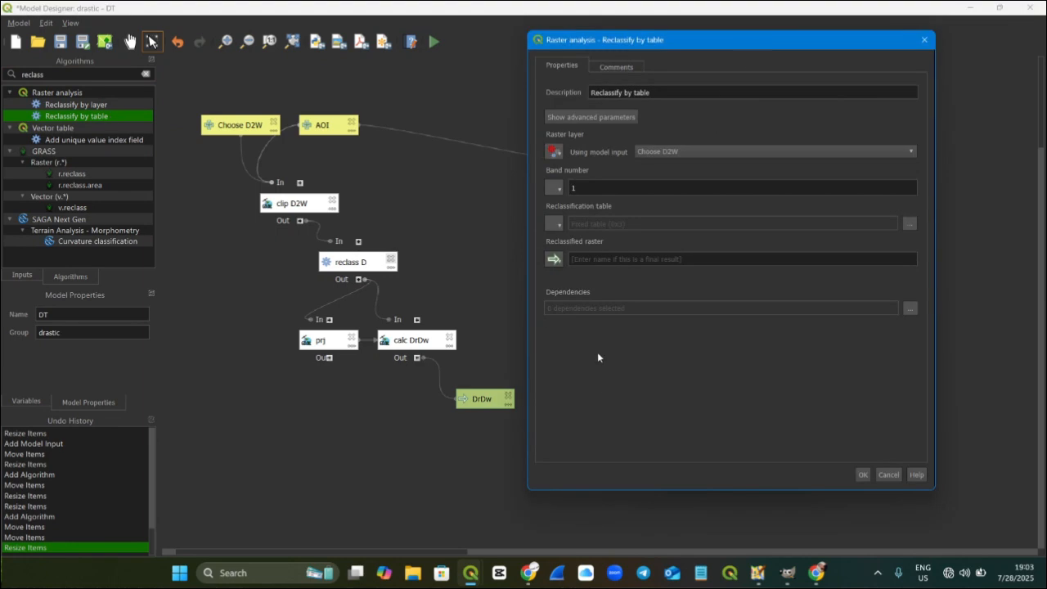
pyautogui.click(529, 572)
# Step: Set the reclassification's raster layer to the Slope output of the Slope algorithm, using band 1
pyautogui.click(557, 151)
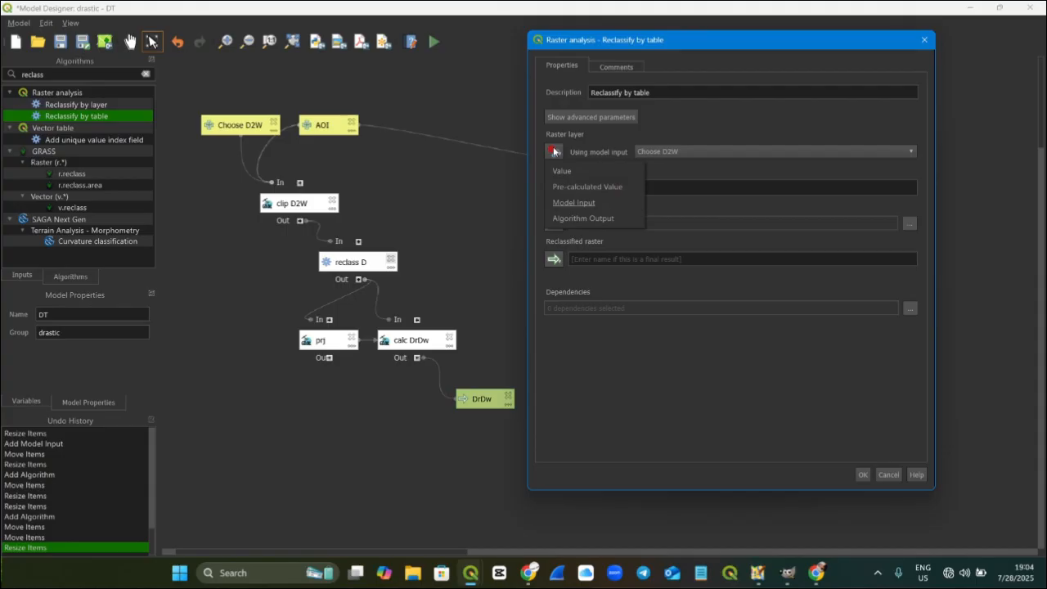
pyautogui.click(603, 219)
pyautogui.click(757, 151)
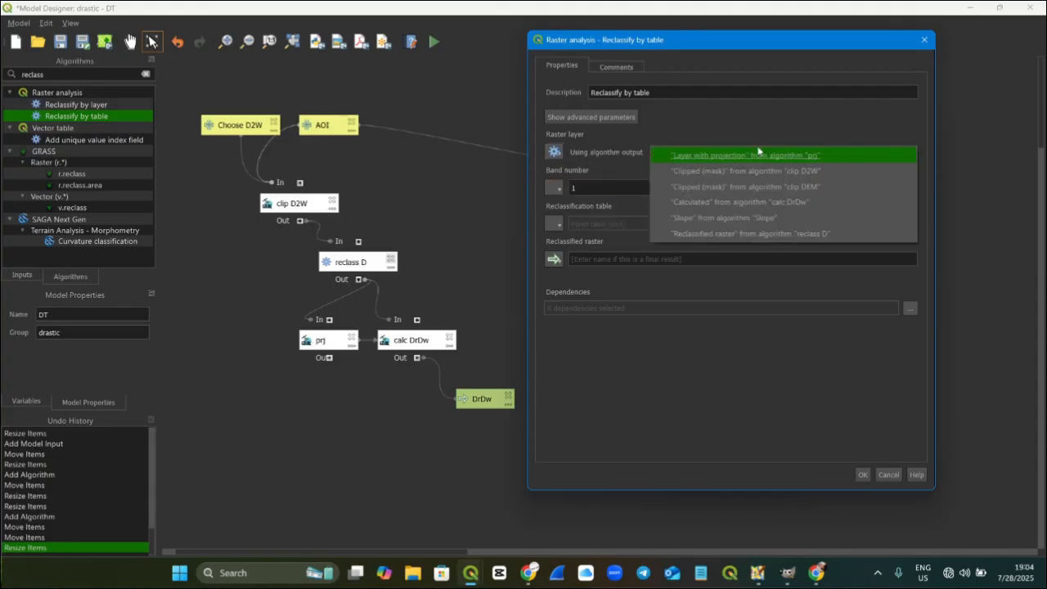
pyautogui.moveTo(757, 39); pyautogui.dragTo(864, 50)
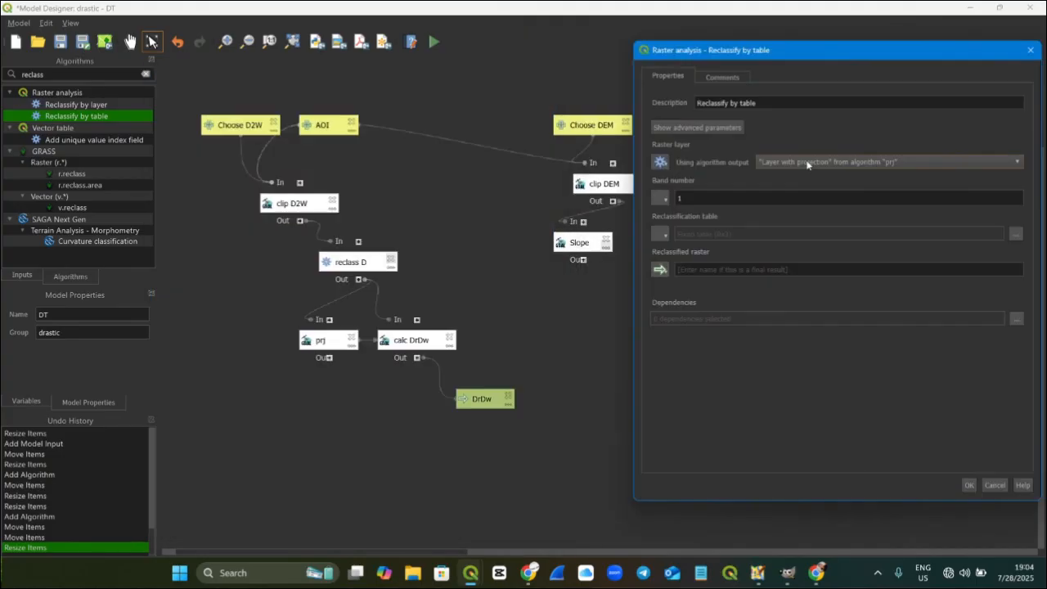
pyautogui.click(807, 162)
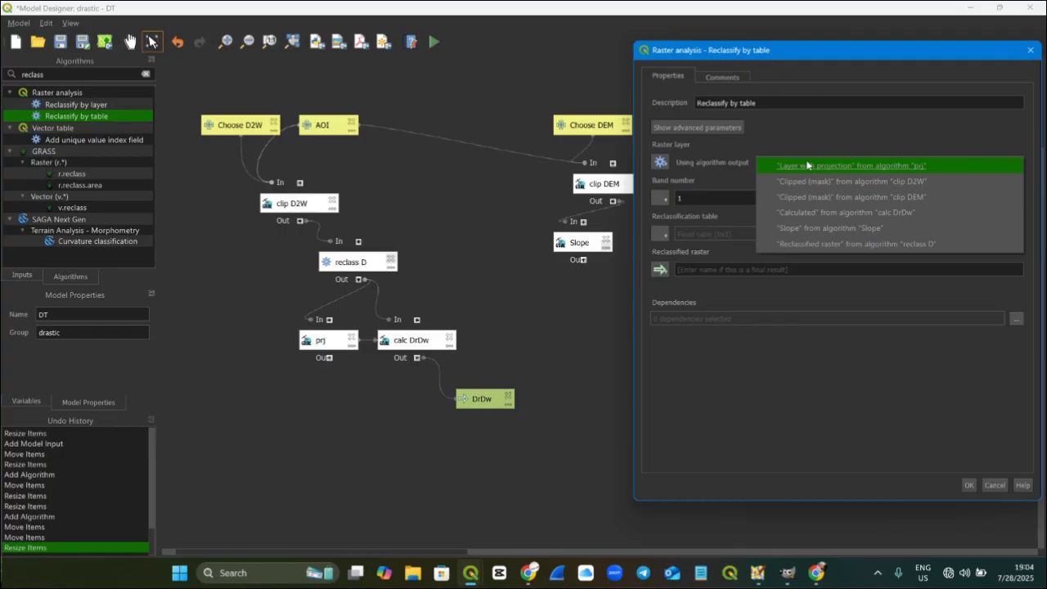
pyautogui.click(838, 229)
pyautogui.click(705, 200)
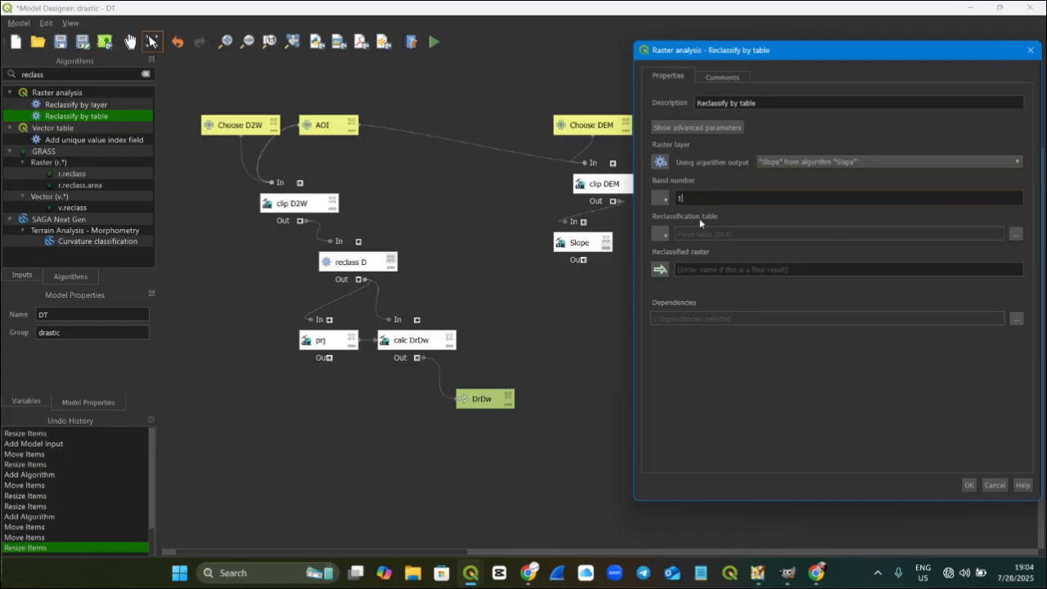
# Step: Enter reclassification rows 0–2 = 10, 2–6 = 9, 6–12 = 5, 12–18 = 3 and 18 with blank maximum = 1, and add the algorithm
pyautogui.click(1015, 233)
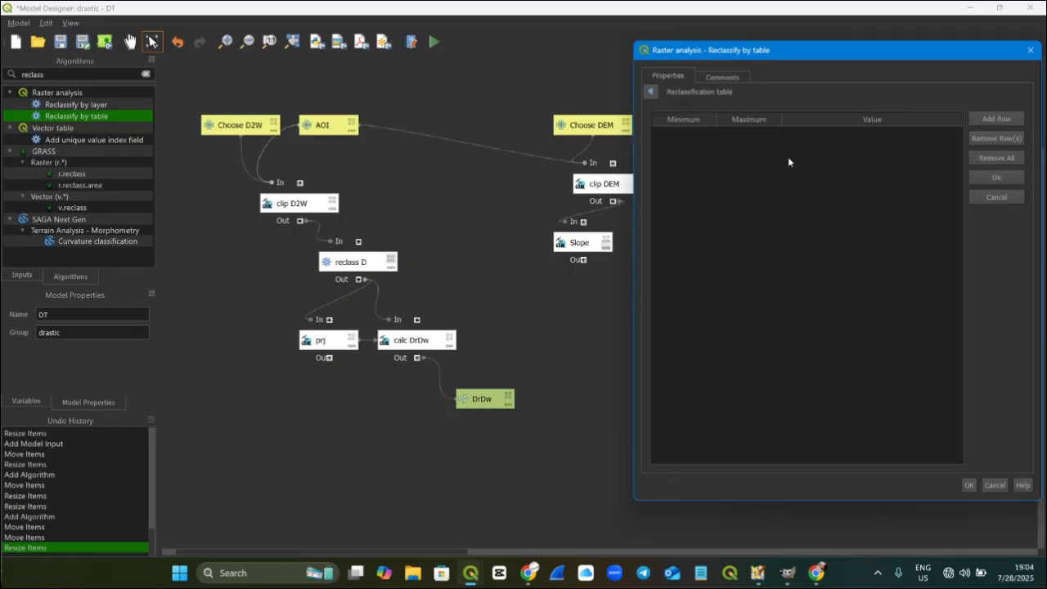
pyautogui.moveTo(890, 49); pyautogui.dragTo(560, 64)
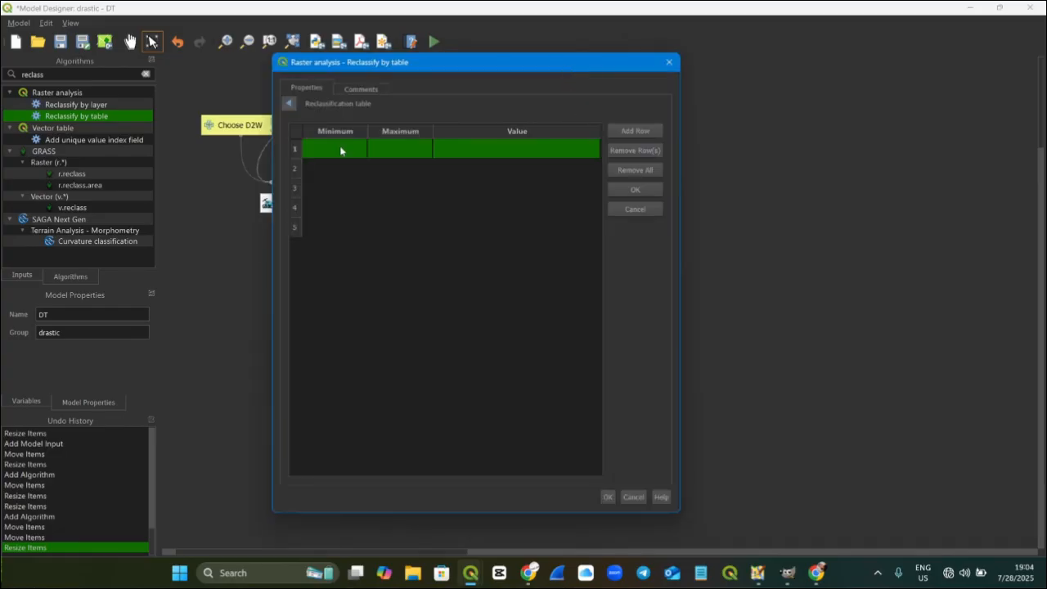
pyautogui.doubleClick(341, 148)
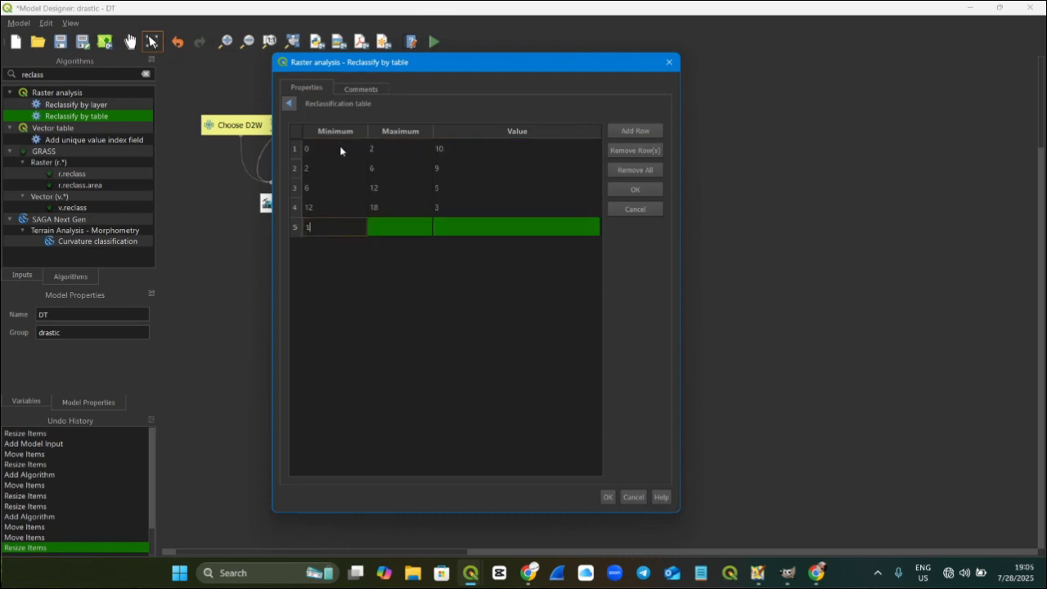
pyautogui.write('8')
pyautogui.press('Tab')
pyautogui.press('Tab')
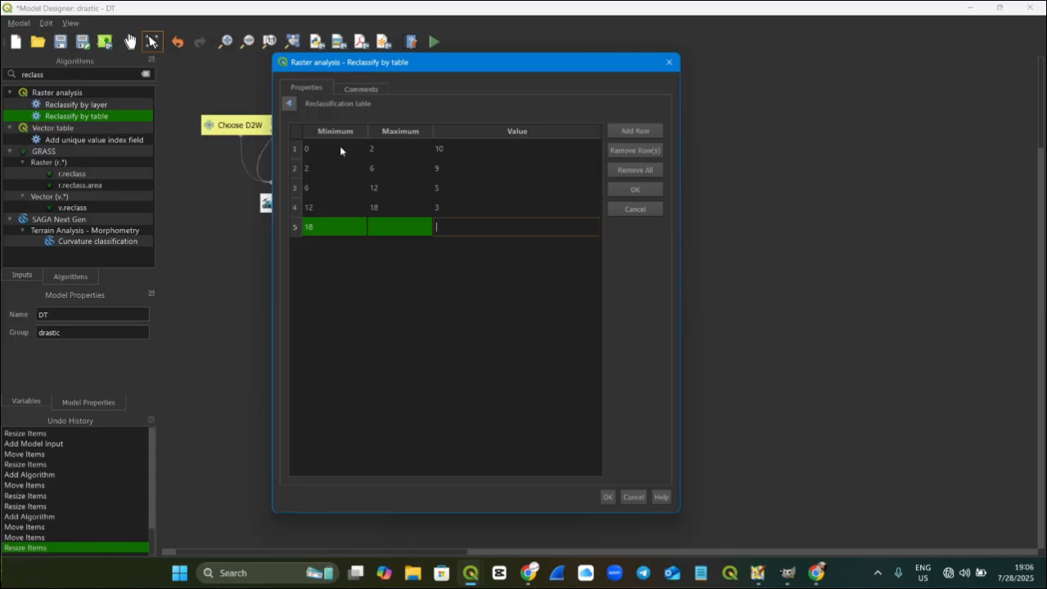
pyautogui.write('1')
pyautogui.click(415, 332)
pyautogui.click(635, 190)
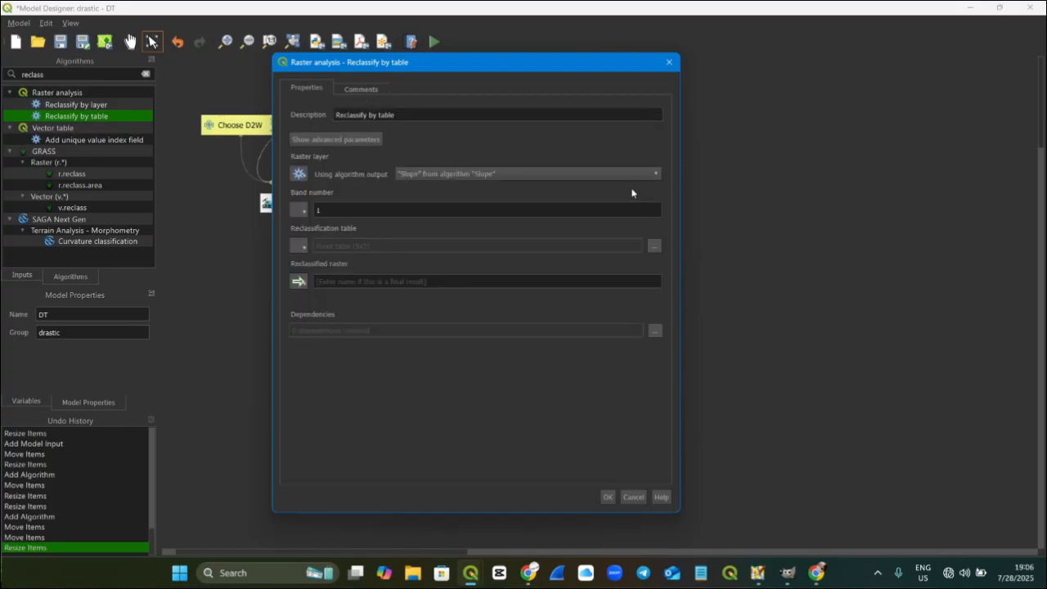
pyautogui.click(611, 497)
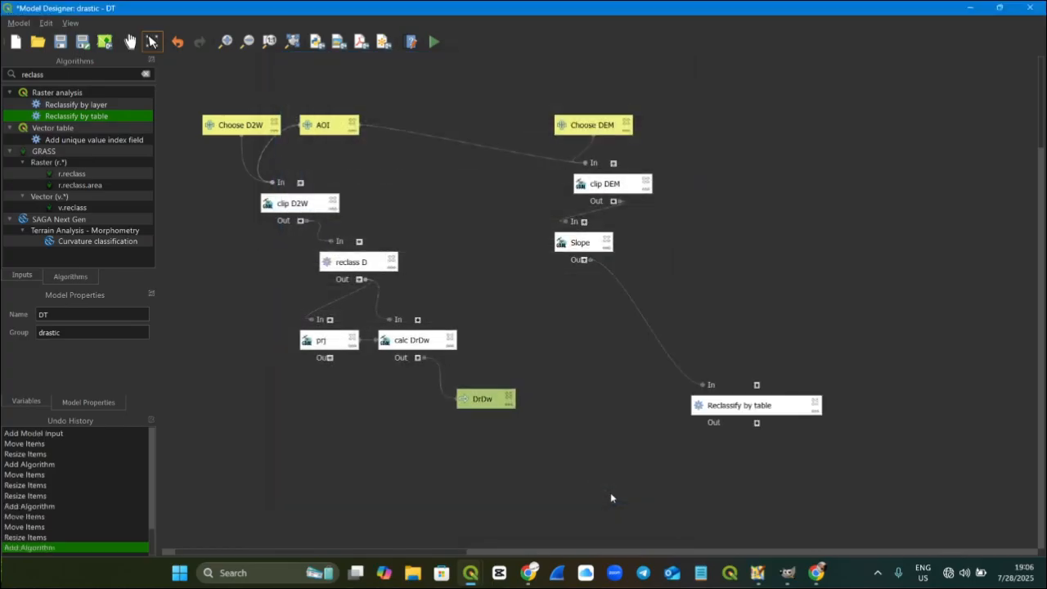
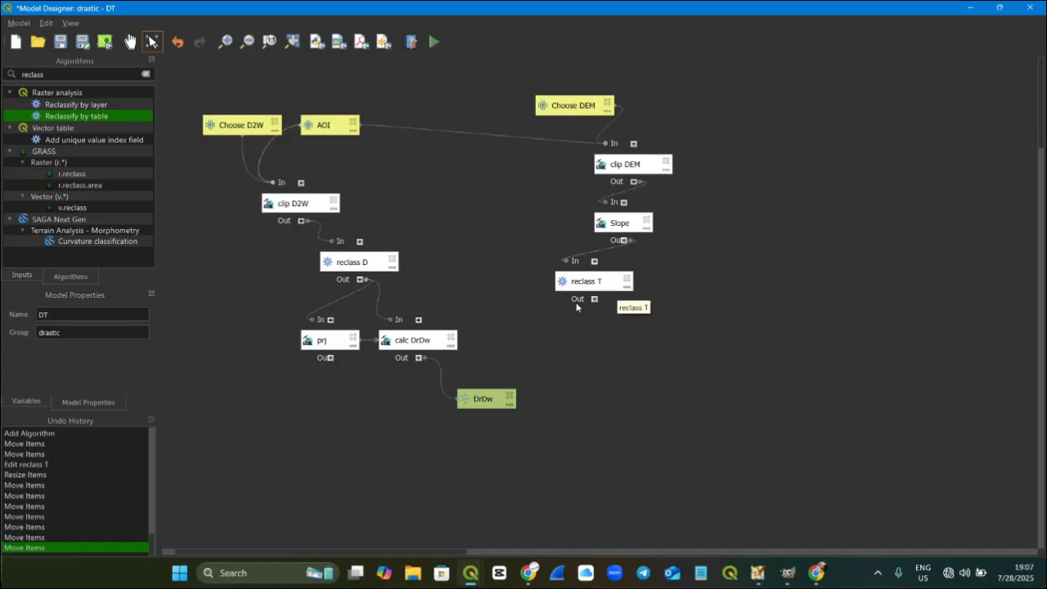
# Step: Place reclass T beneath Slope, then find the GDAL Raster calculator algorithm and start adding it to the model
pyautogui.click(588, 281)
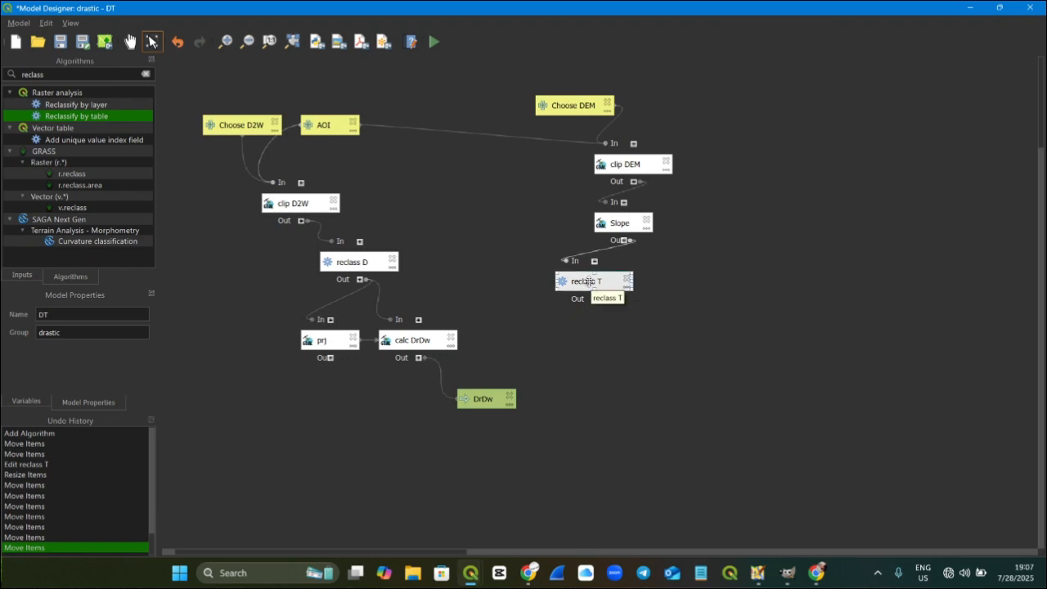
pyautogui.moveTo(590, 282); pyautogui.dragTo(607, 295)
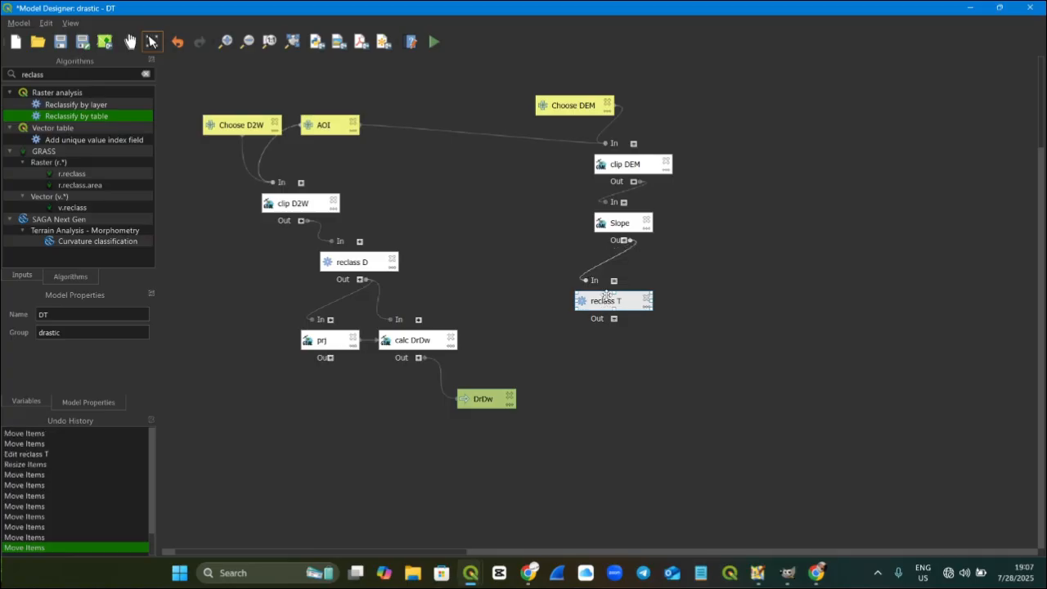
pyautogui.click(146, 73)
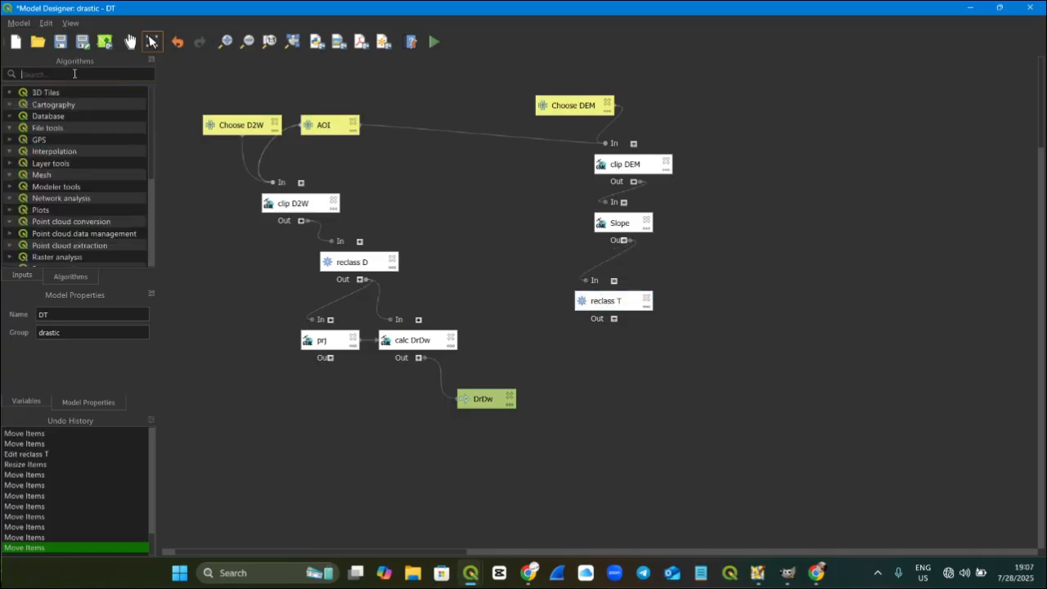
pyautogui.write('raster calc')
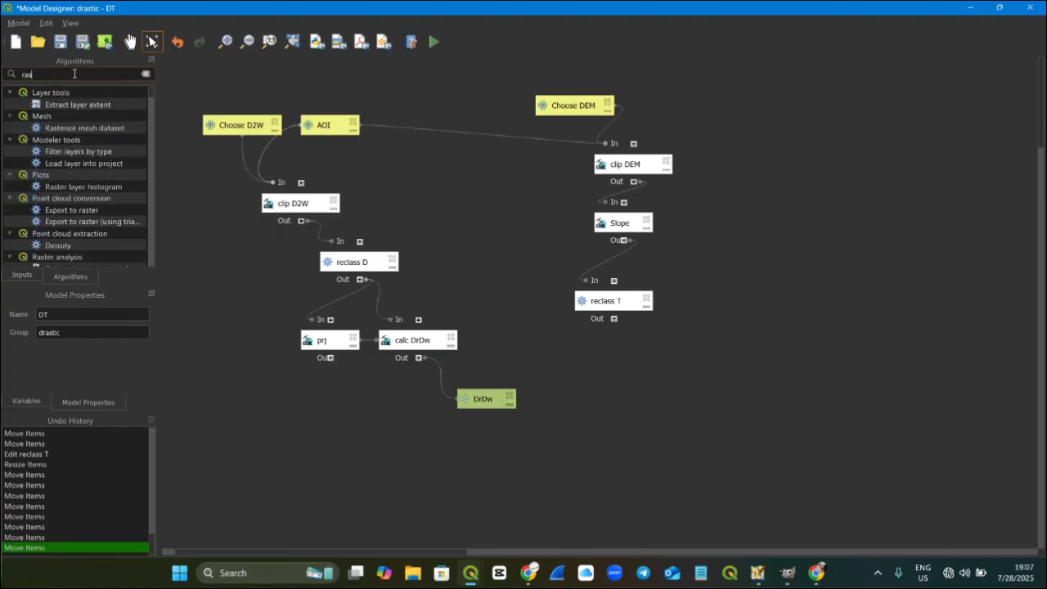
pyautogui.doubleClick(87, 220)
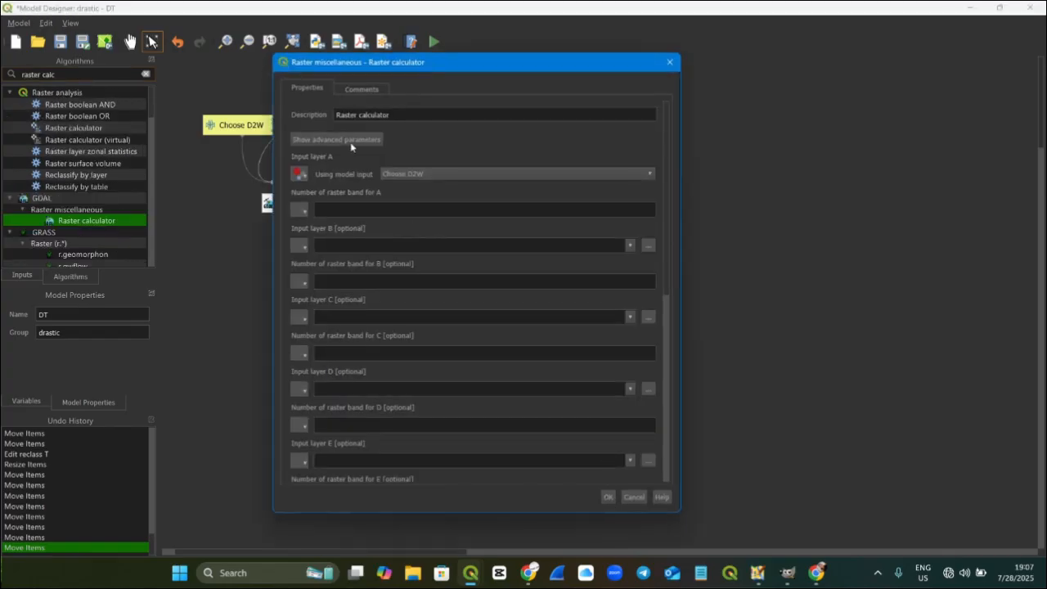
# Step: Set the calculator's input layer A to the Reclassified raster output of reclass T, using band 1
pyautogui.click(300, 174)
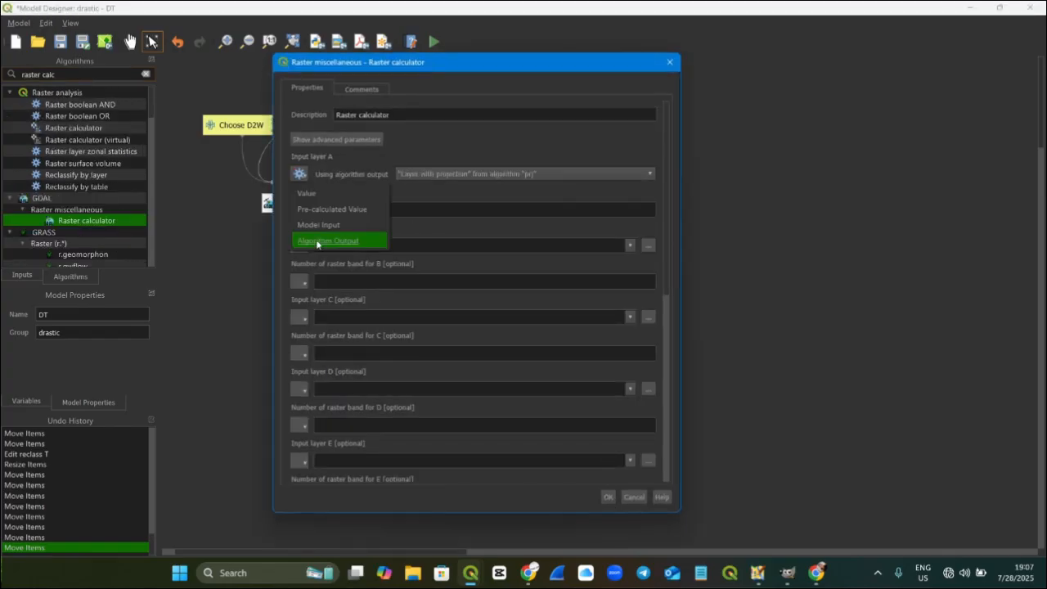
pyautogui.click(323, 239)
pyautogui.click(467, 174)
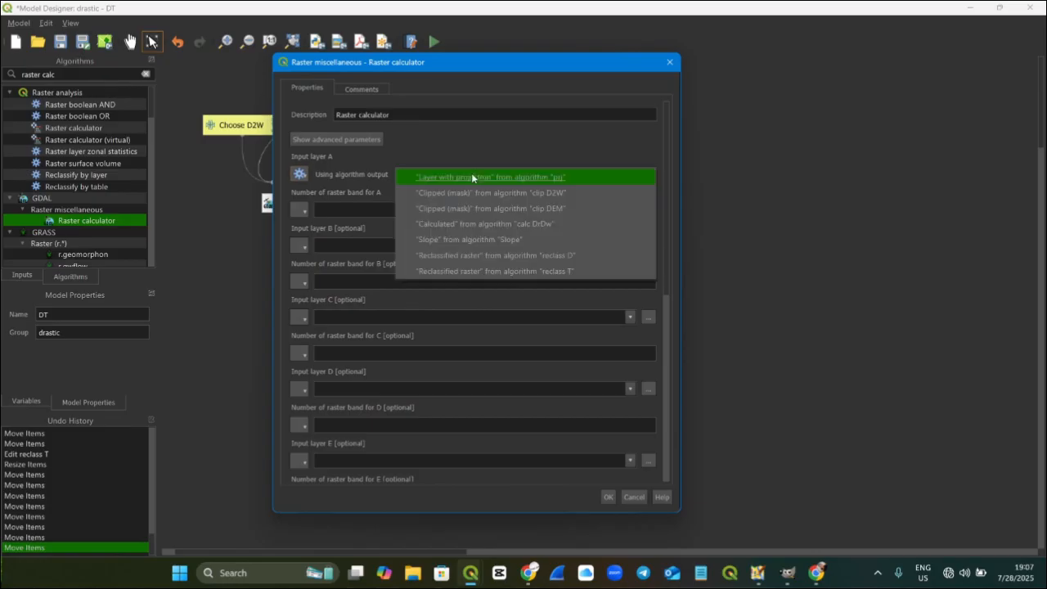
pyautogui.click(534, 271)
pyautogui.click(347, 210)
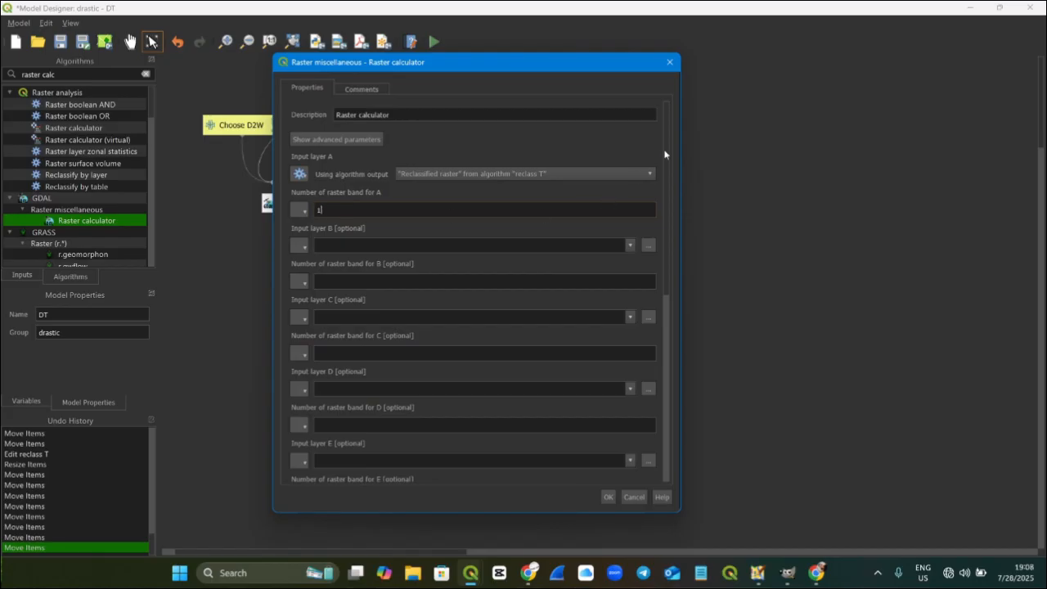
# Step: Set the calculation to A*1, name the final output TrTw and add the raster calculator
pyautogui.moveTo(667, 156); pyautogui.dragTo(670, 369)
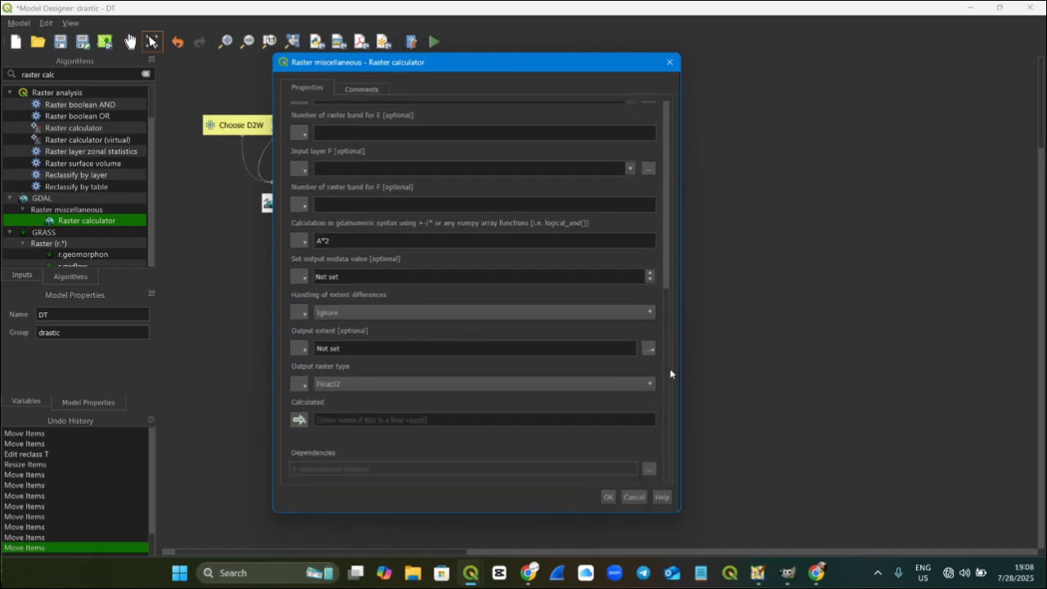
pyautogui.click(336, 240)
pyautogui.press('BackSpace')
pyautogui.write('1')
pyautogui.click(434, 421)
pyautogui.write('Tr1w')
pyautogui.click(608, 497)
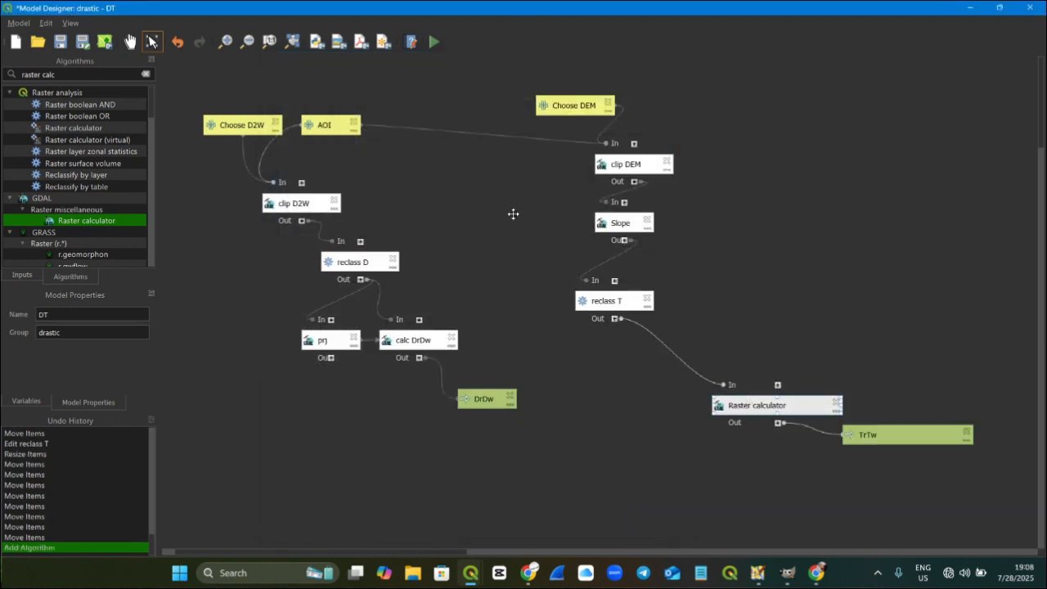
# Step: Rename the new raster calculator as calc T and place it beneath reclass T
pyautogui.doubleClick(818, 409)
pyautogui.write('calc T')
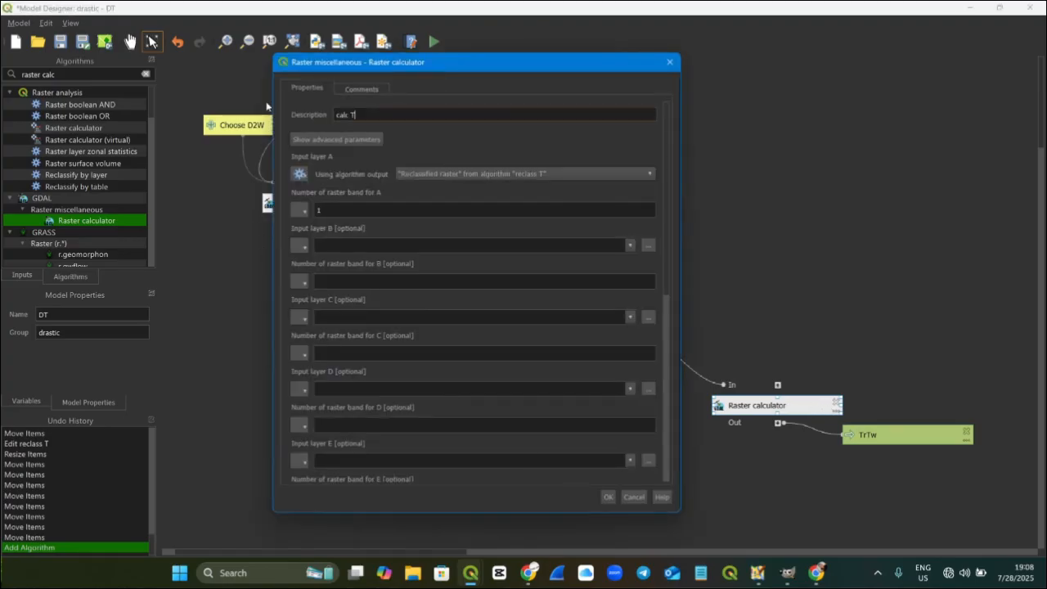
pyautogui.click(608, 496)
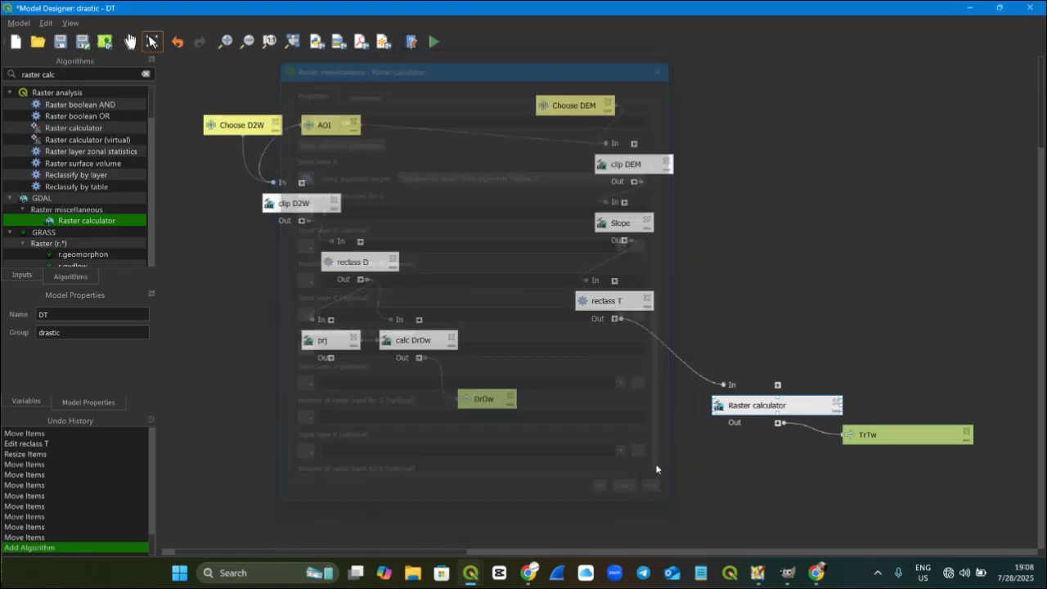
pyautogui.moveTo(787, 402); pyautogui.dragTo(636, 380)
# Step: Shrink the TrTw output box and place it just below calc T, towards the DrDw output
pyautogui.click(897, 436)
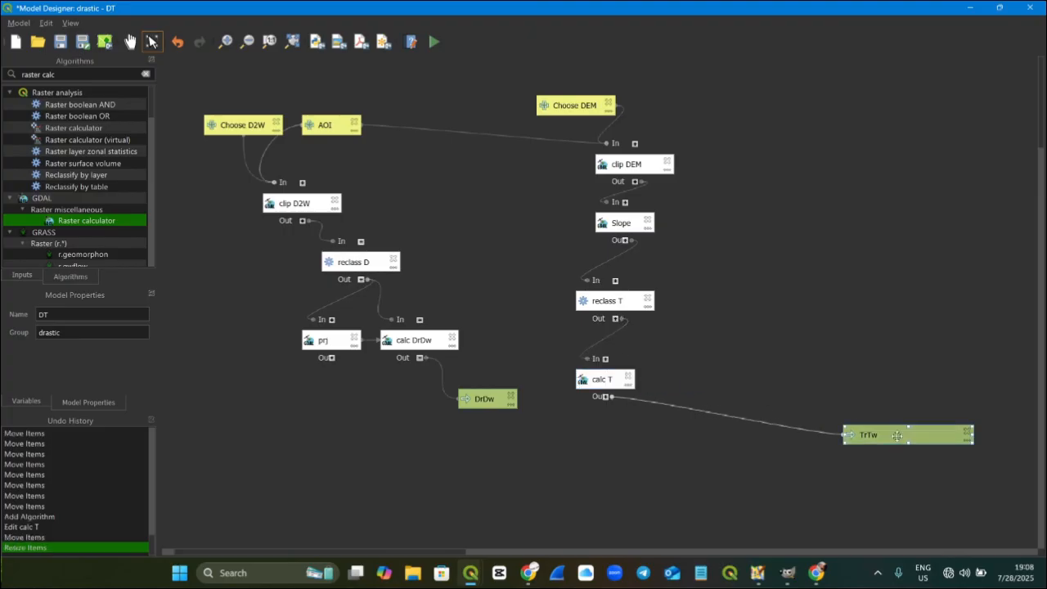
pyautogui.moveTo(897, 436); pyautogui.dragTo(572, 438)
pyautogui.moveTo(647, 440); pyautogui.dragTo(576, 442)
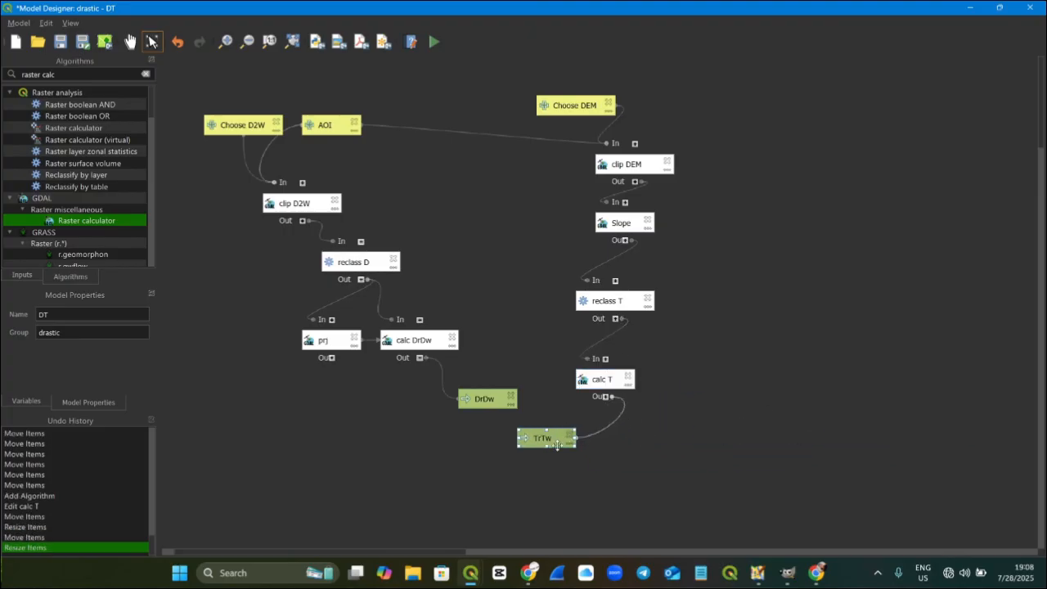
pyautogui.click(549, 437)
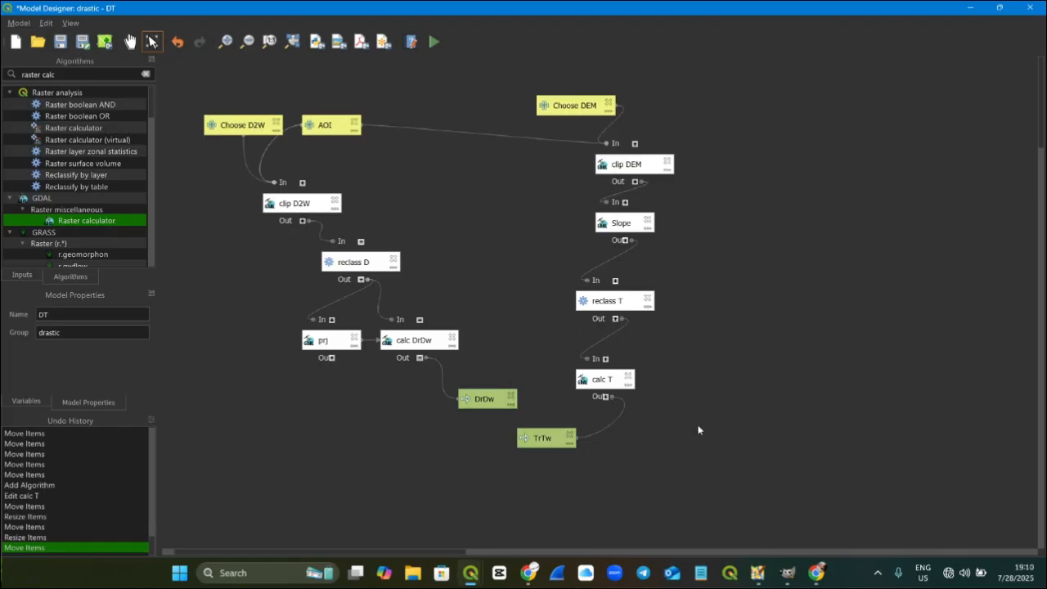
pyautogui.click(609, 384)
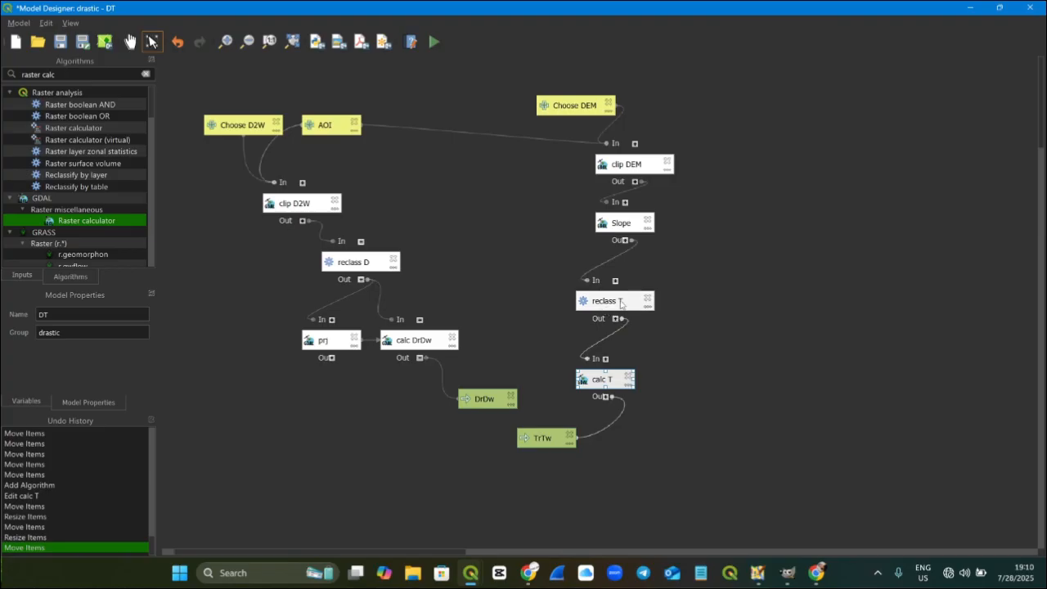
pyautogui.click(624, 304)
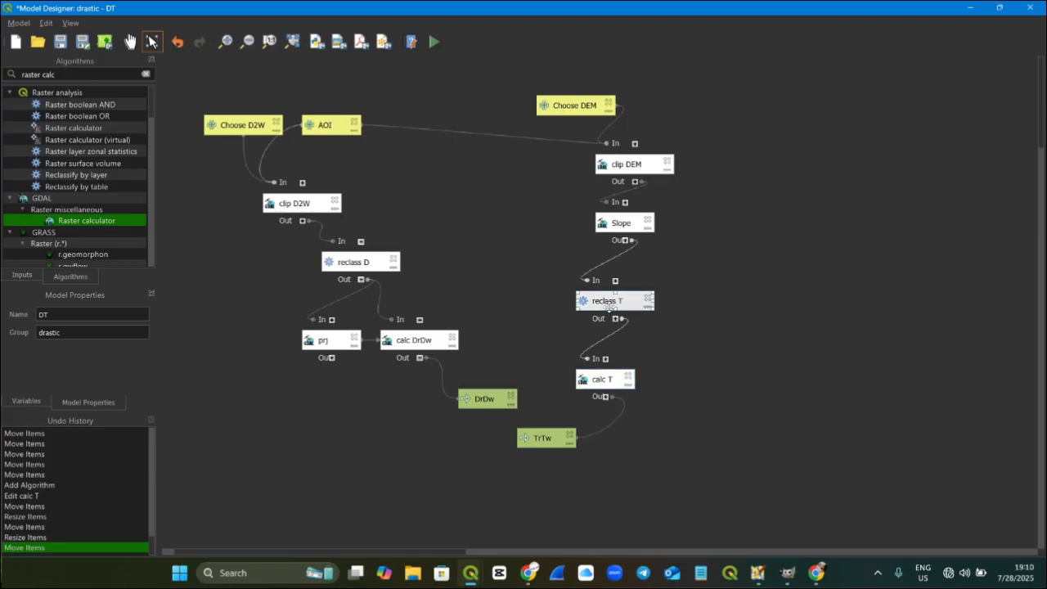
pyautogui.click(601, 382)
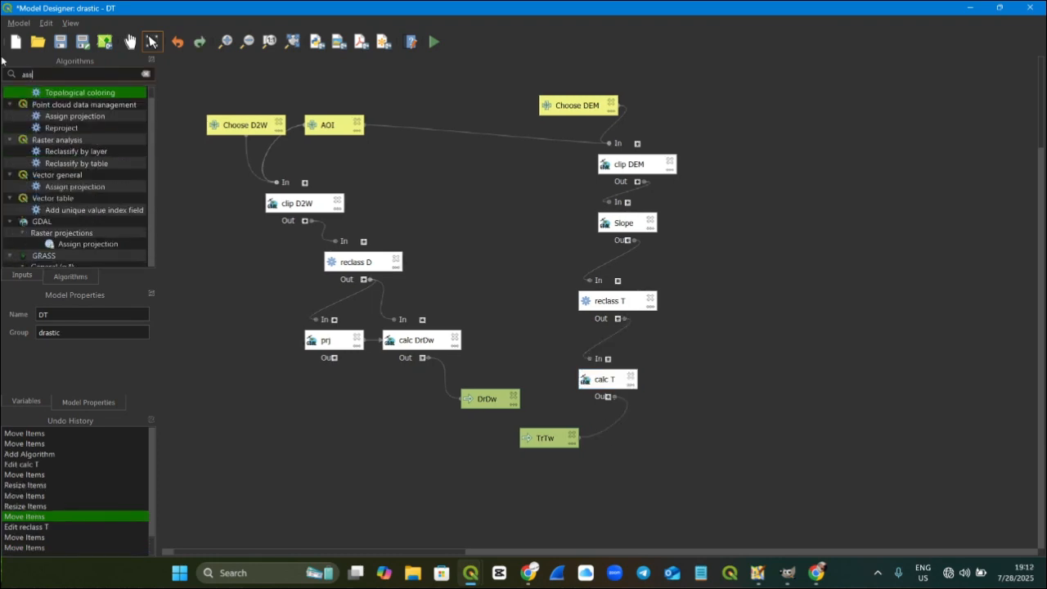
# Step: Find the GDAL Assign projection algorithm, start adding it to the model and describe it as prj T
pyautogui.write('ign p')
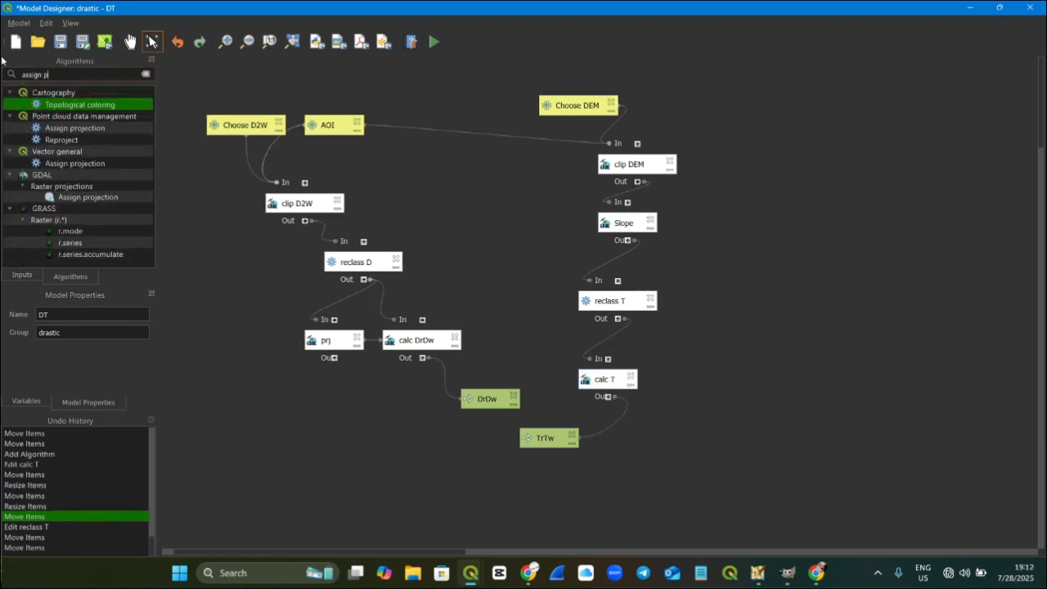
pyautogui.write('ro')
pyautogui.doubleClick(115, 172)
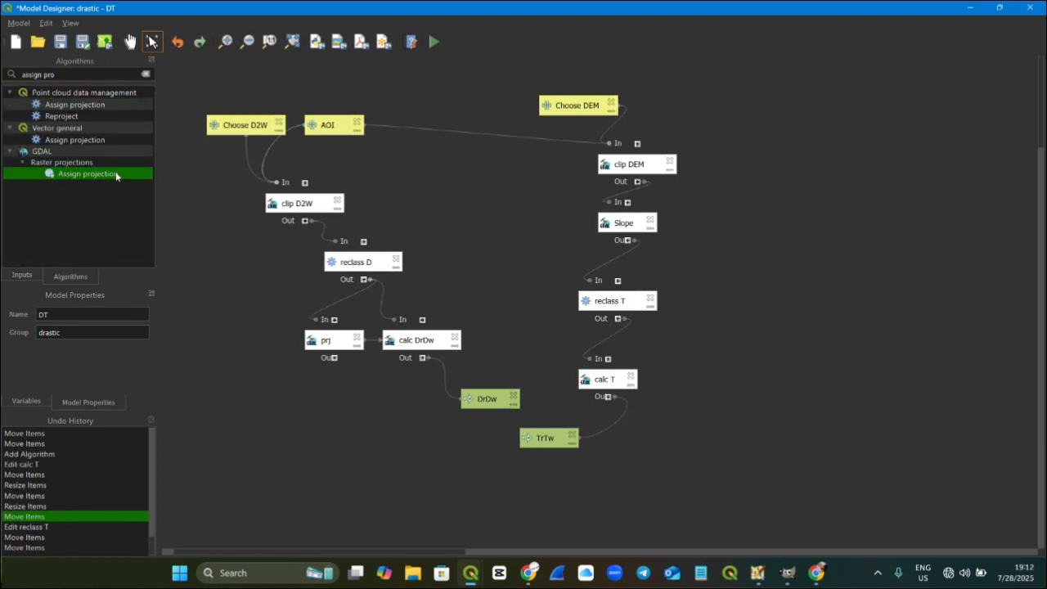
pyautogui.moveTo(415, 115); pyautogui.dragTo(265, 107)
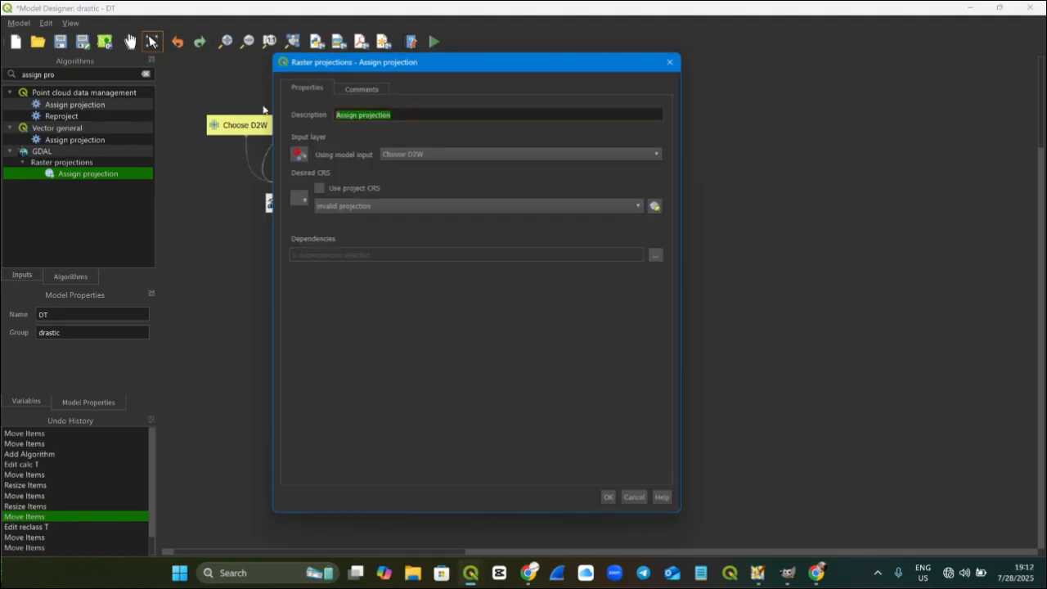
pyautogui.write('prj T')
# Step: Set prj T's input to the Reclassified raster from reclass T with the project CRS, add it and place it beside calc T
pyautogui.click(298, 155)
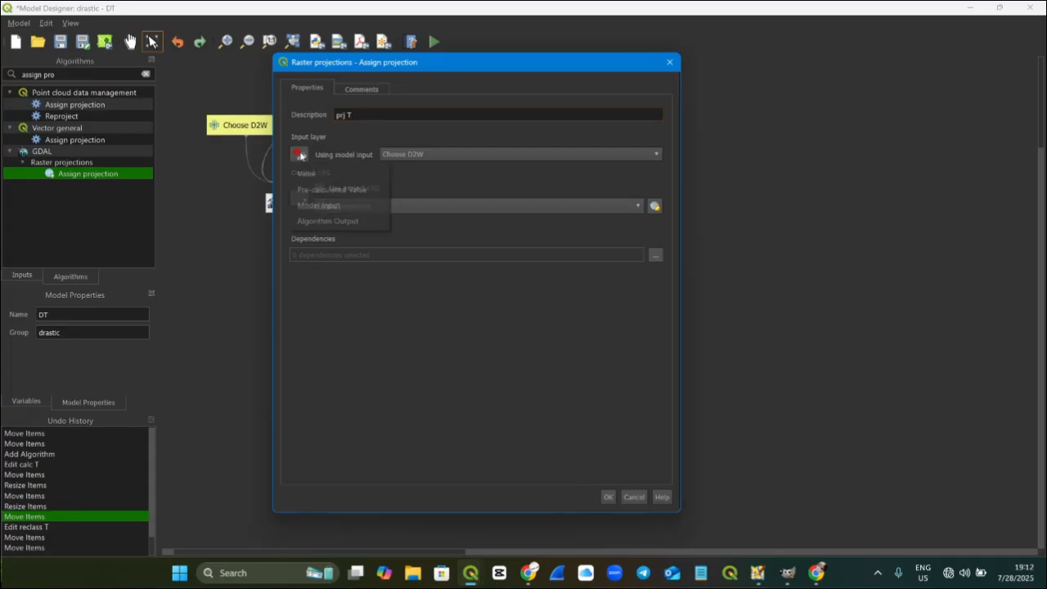
pyautogui.click(347, 222)
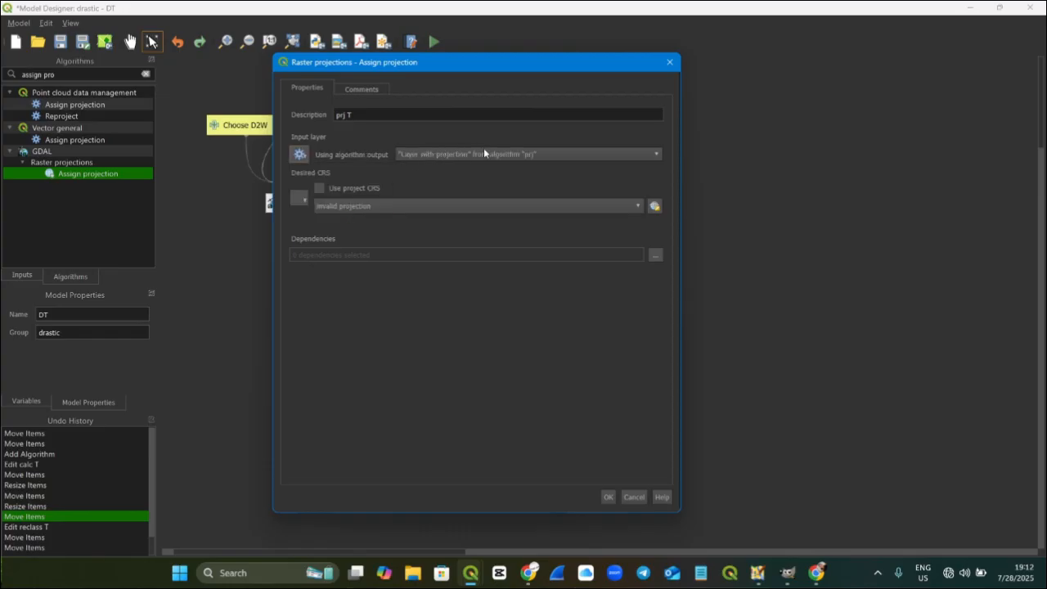
pyautogui.click(553, 156)
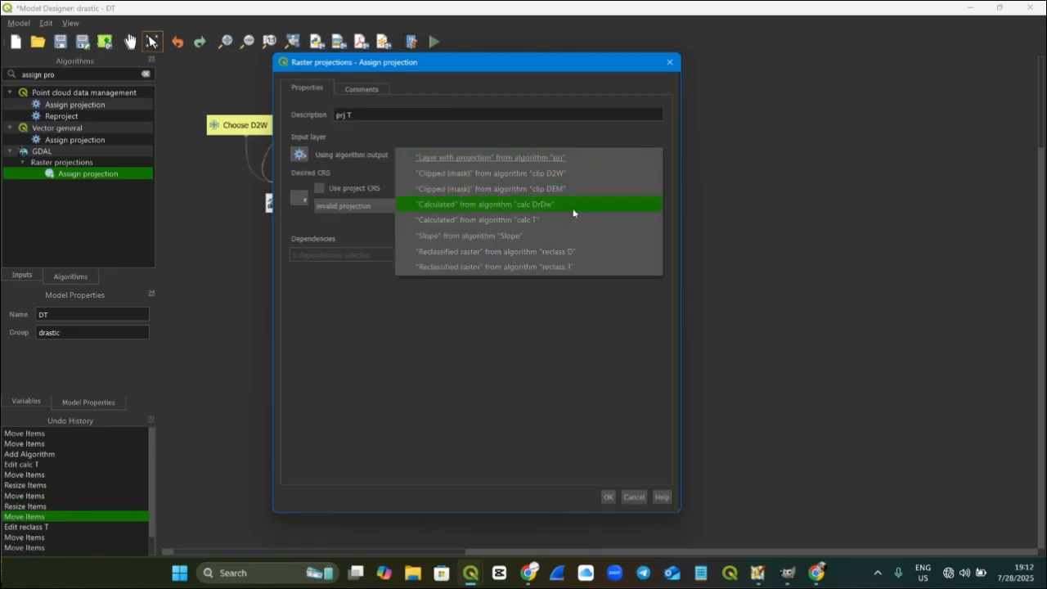
pyautogui.click(568, 267)
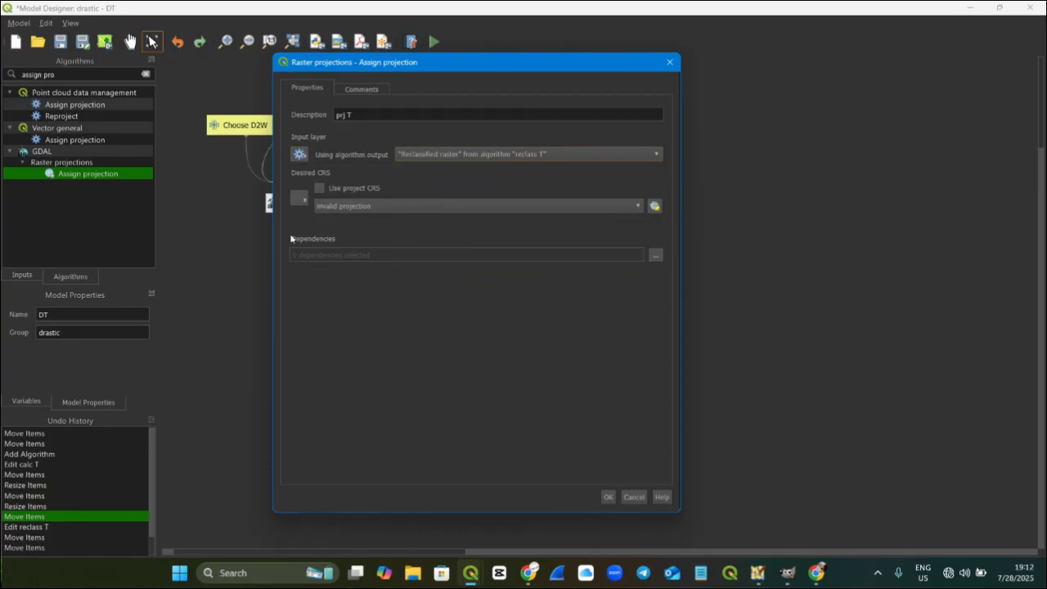
pyautogui.click(319, 188)
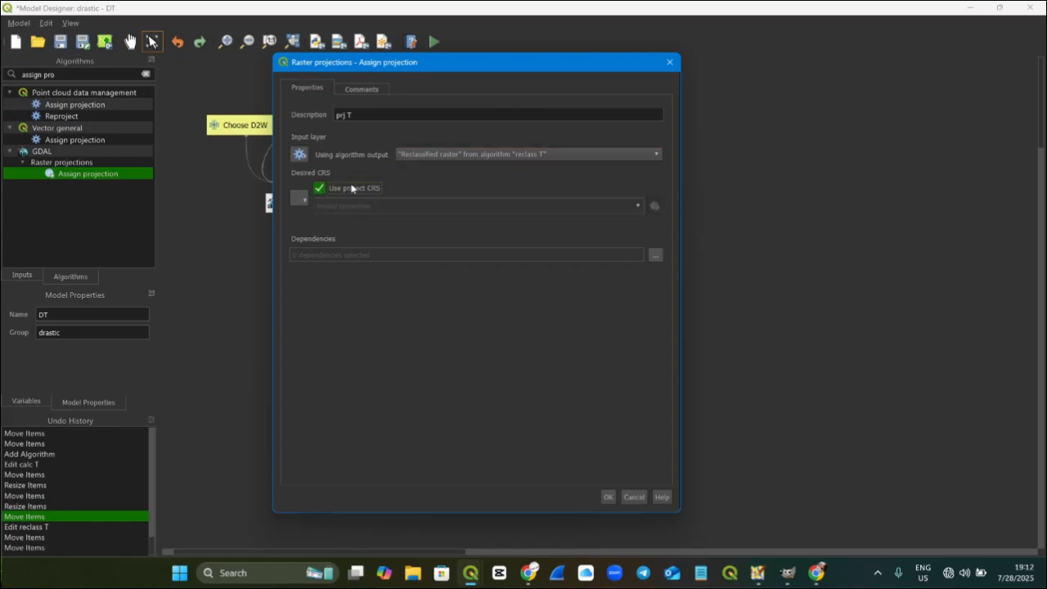
pyautogui.click(608, 497)
pyautogui.moveTo(766, 436); pyautogui.dragTo(736, 340)
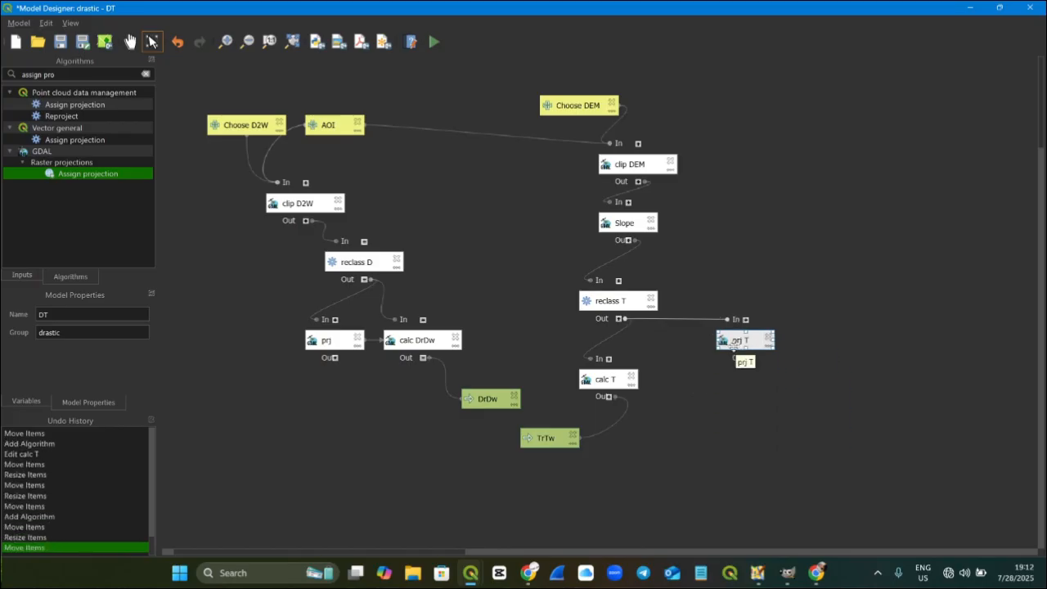
# Step: Make calc T depend on prj T, then reduce the Model Designer window to reveal the main QGIS window
pyautogui.click(606, 381)
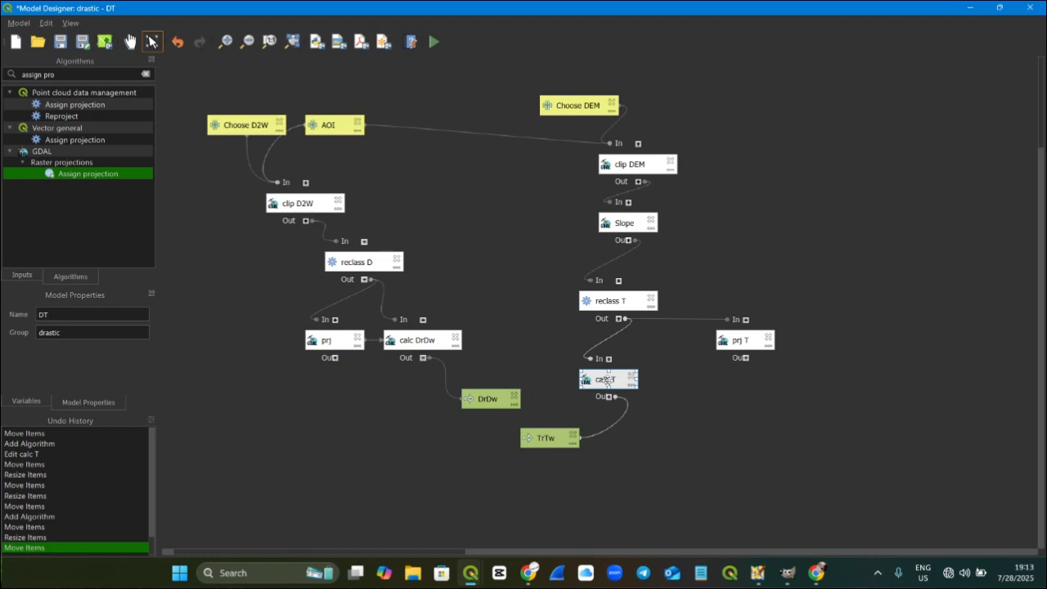
pyautogui.doubleClick(606, 380)
pyautogui.moveTo(669, 193); pyautogui.dragTo(657, 390)
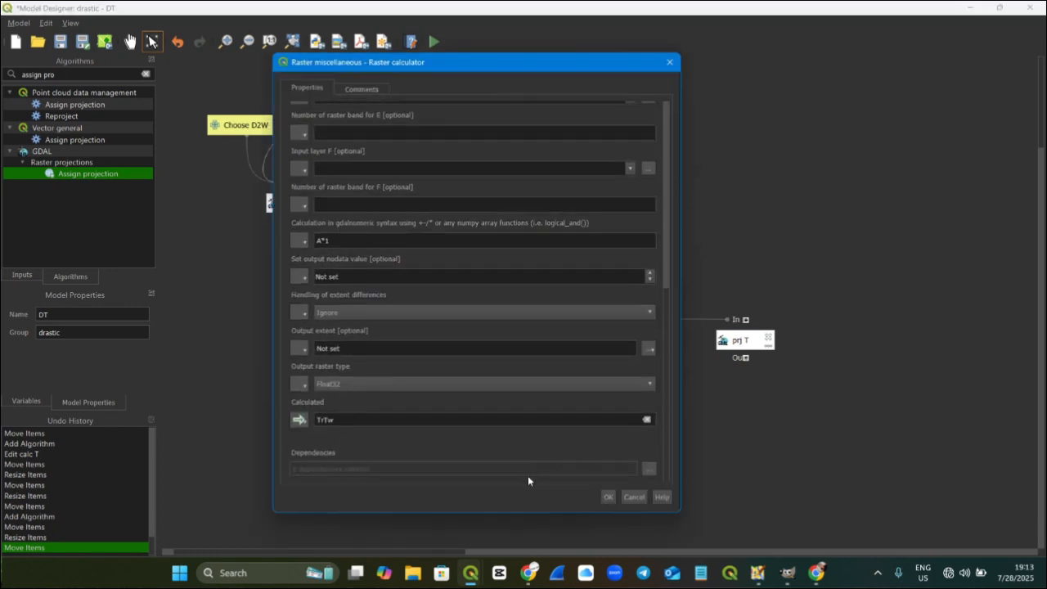
pyautogui.click(649, 468)
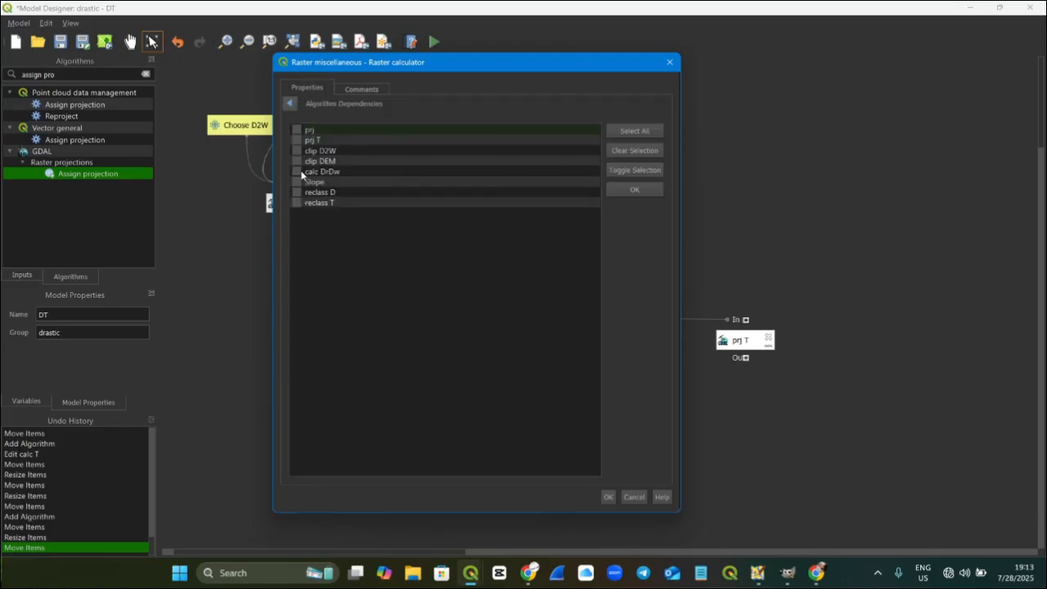
pyautogui.click(297, 143)
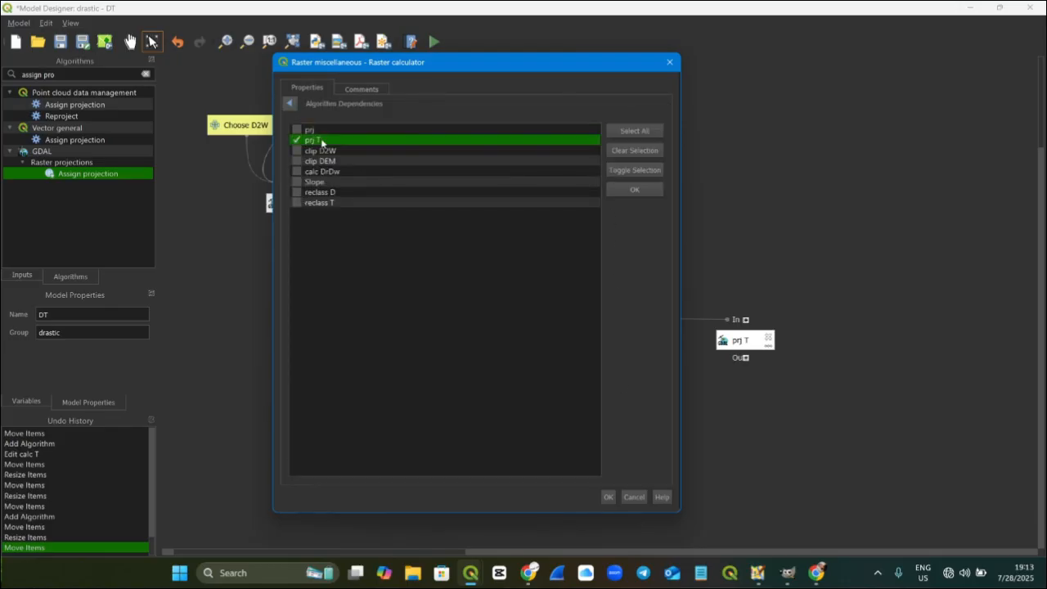
pyautogui.click(634, 188)
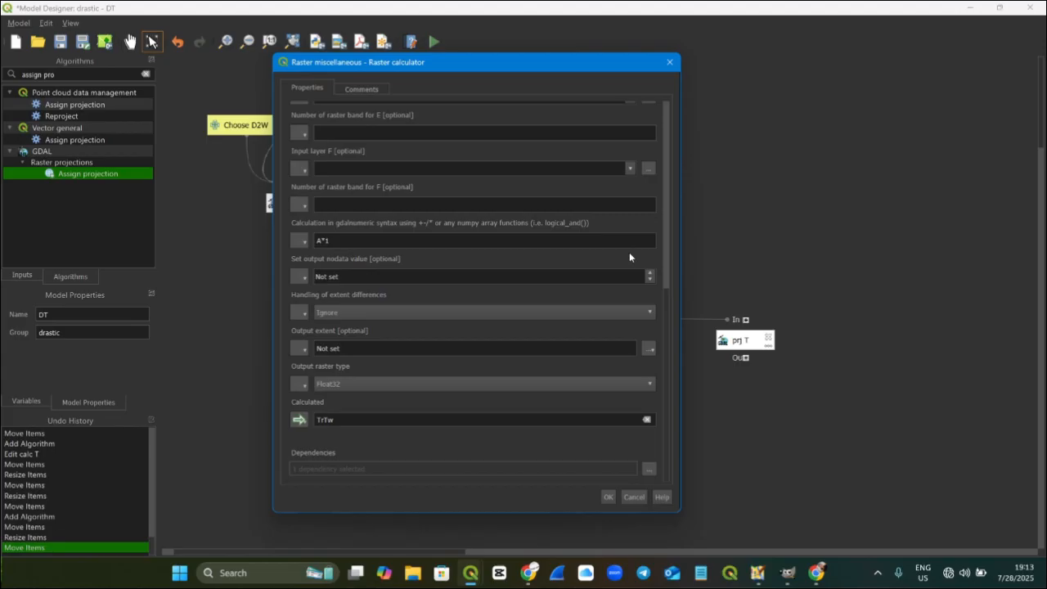
pyautogui.click(607, 498)
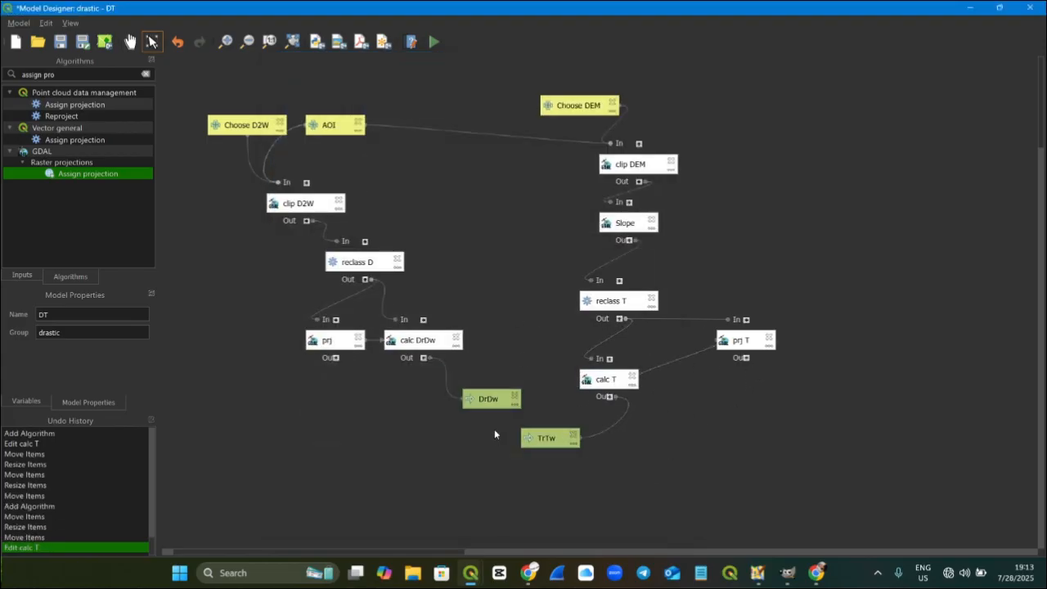
pyautogui.press('super+Down')
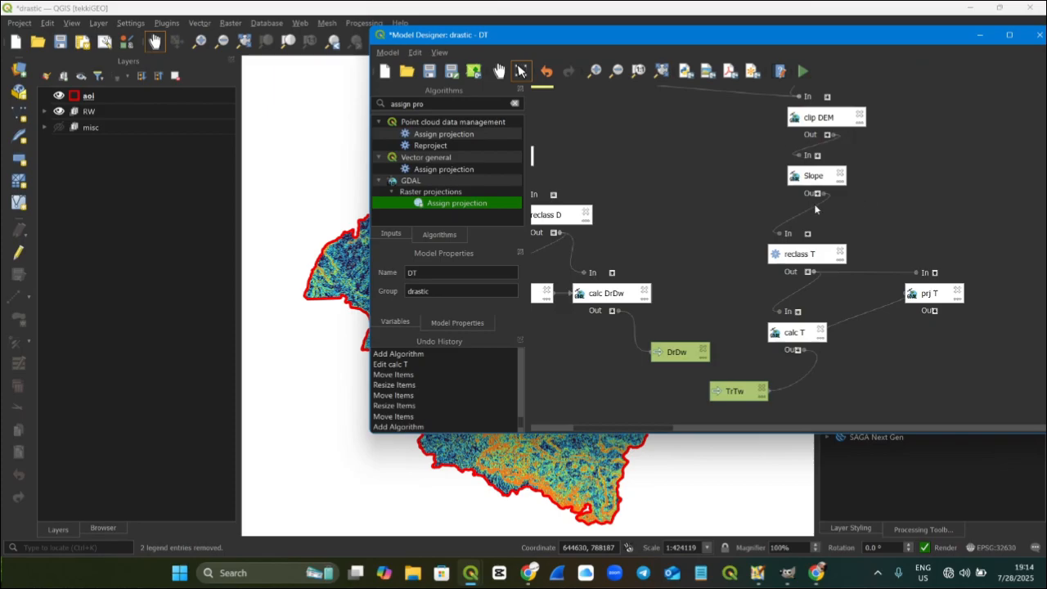
# Step: Run the DT model with the Ashanti_DEM file as the DEM input, and close the run dialog once finished
pyautogui.click(802, 73)
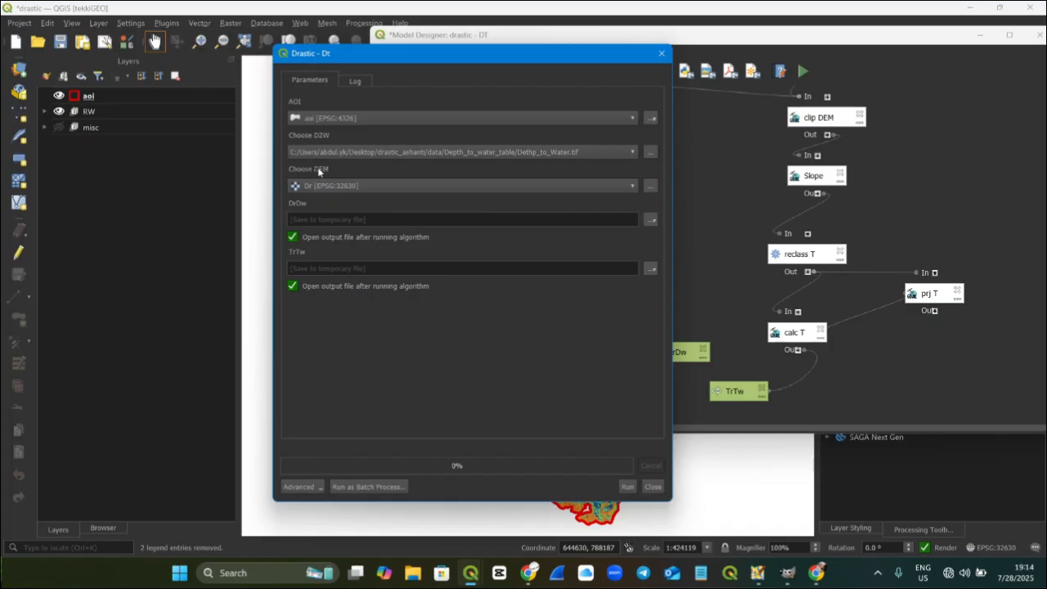
pyautogui.click(652, 189)
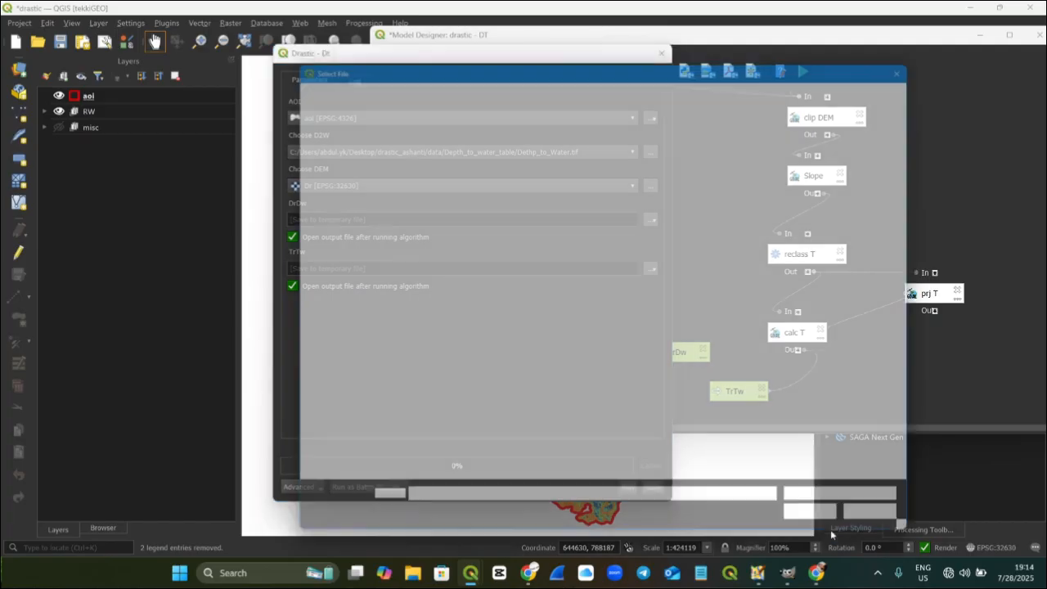
pyautogui.doubleClick(454, 149)
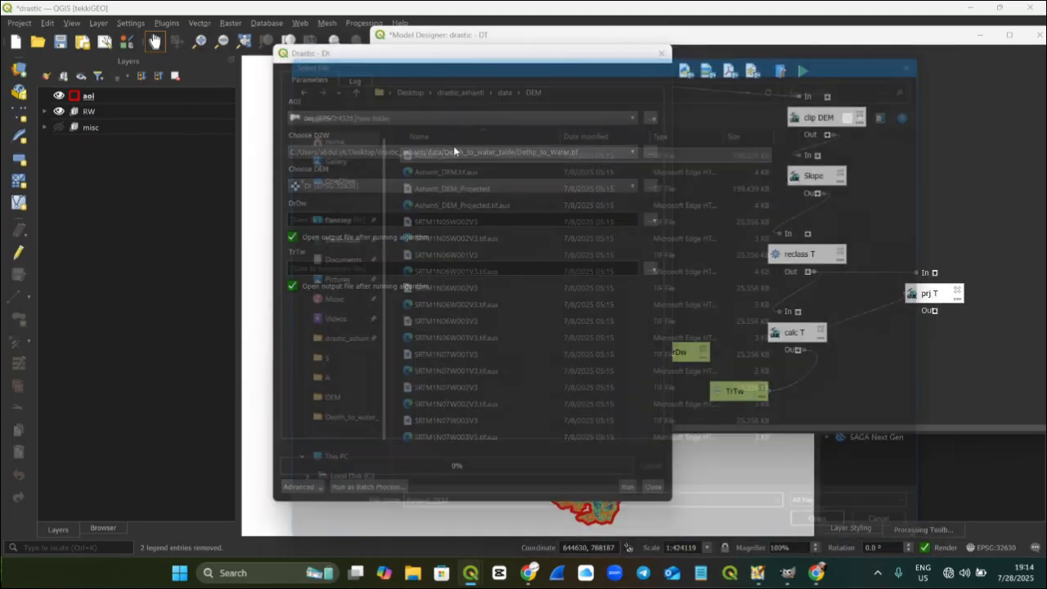
pyautogui.click(627, 487)
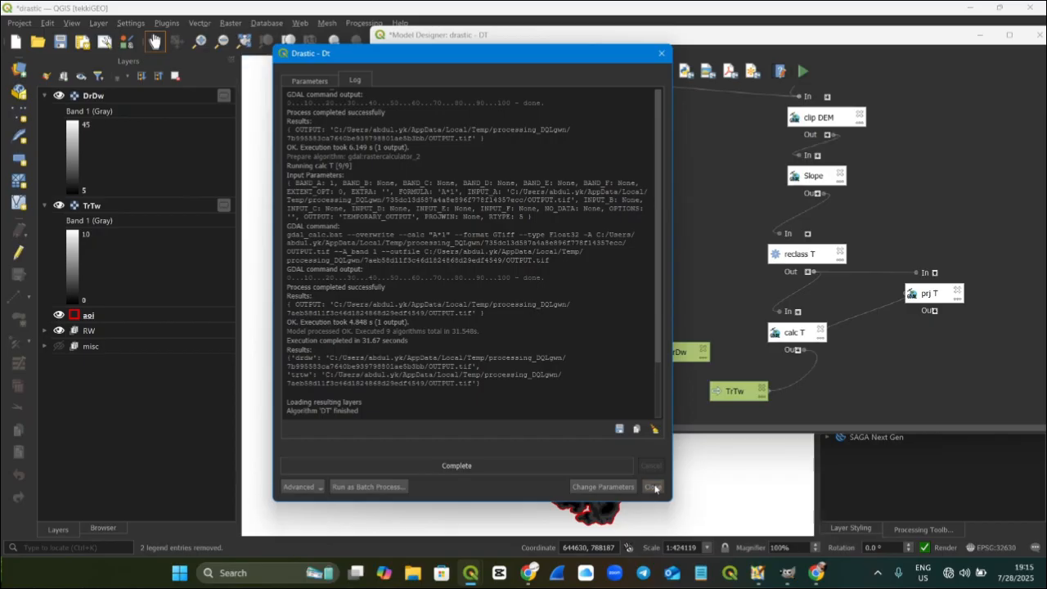
pyautogui.click(652, 487)
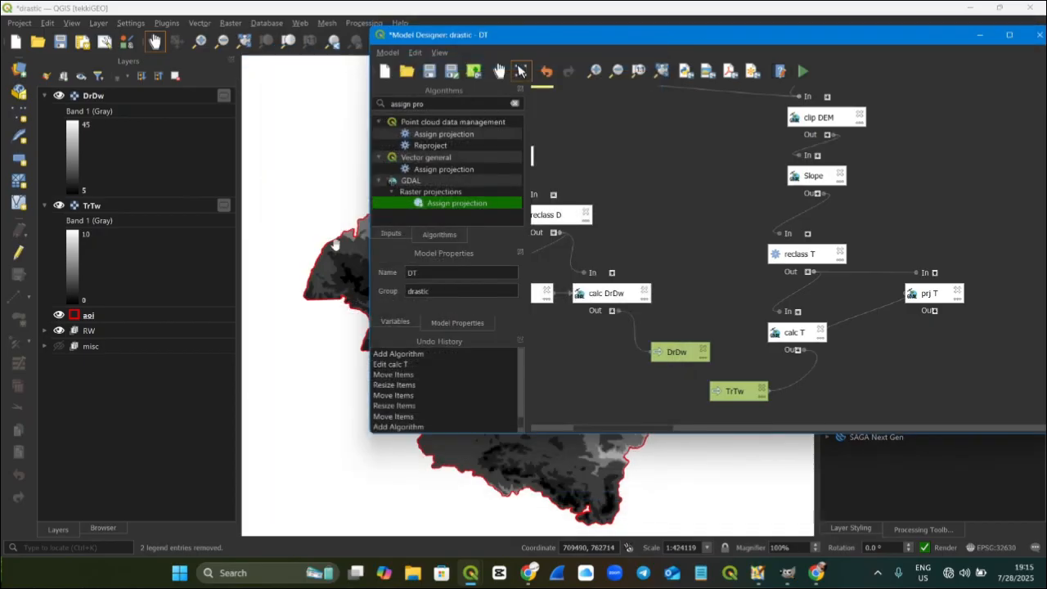
# Step: Collapse the layer legends in the main QGIS window and toggle DrDw's visibility to inspect the TrTw raster beneath
pyautogui.click(96, 93)
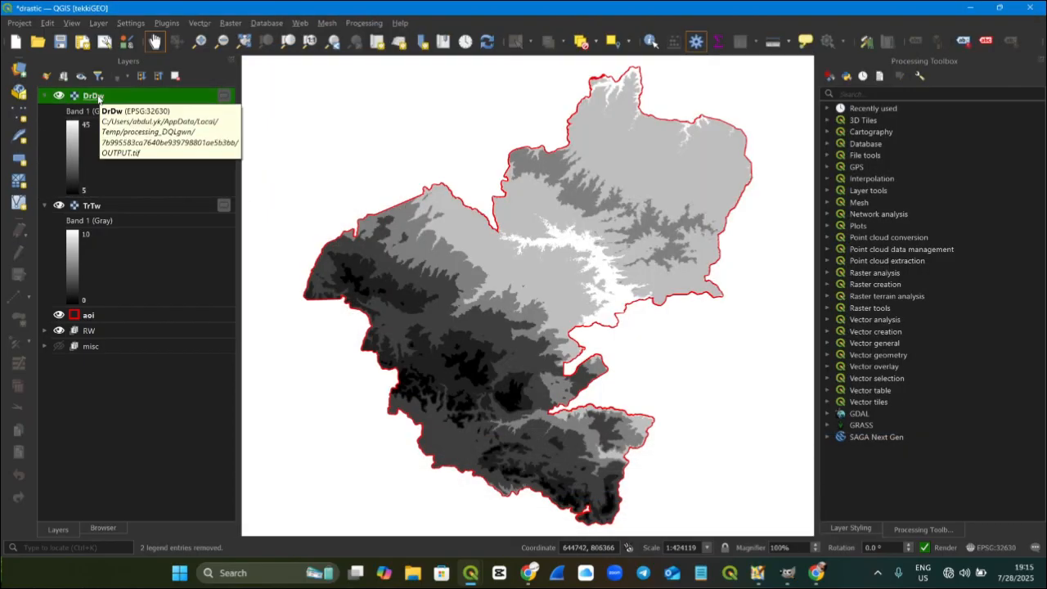
pyautogui.click(157, 75)
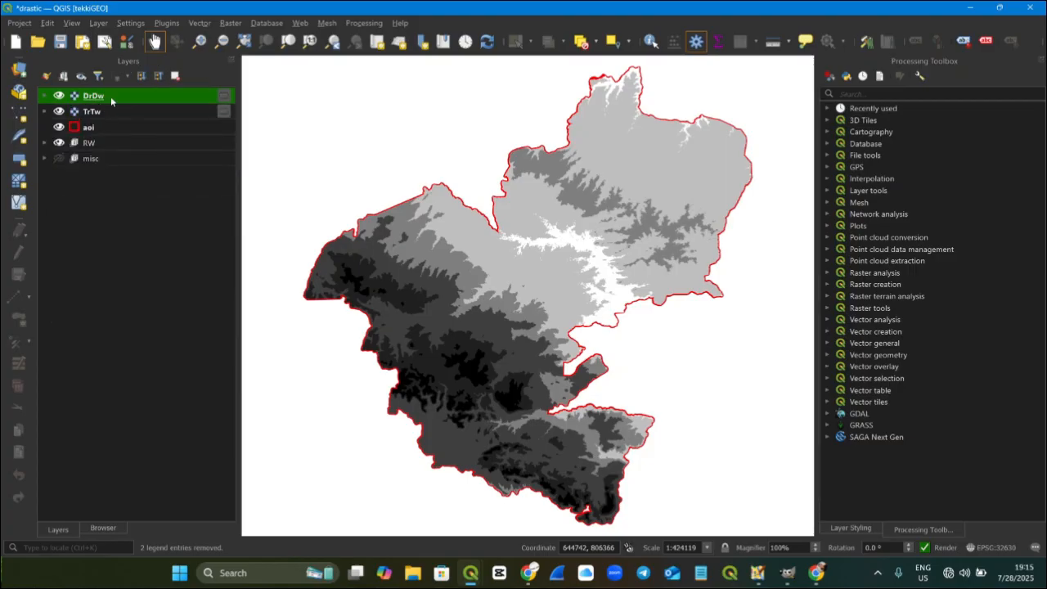
pyautogui.rightClick(129, 97)
pyautogui.click(140, 103)
pyautogui.click(59, 95)
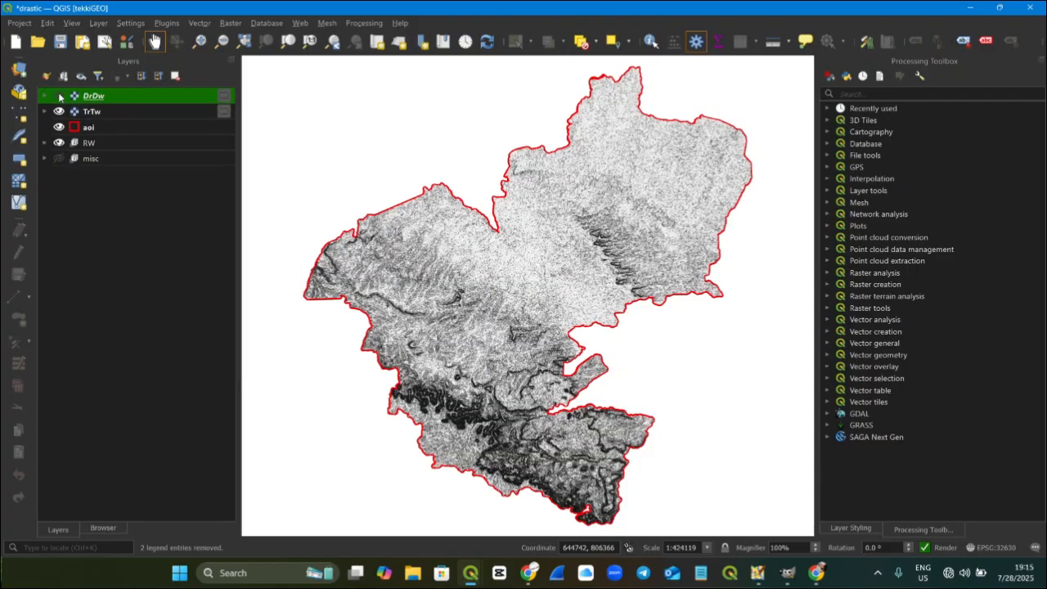
pyautogui.click(59, 96)
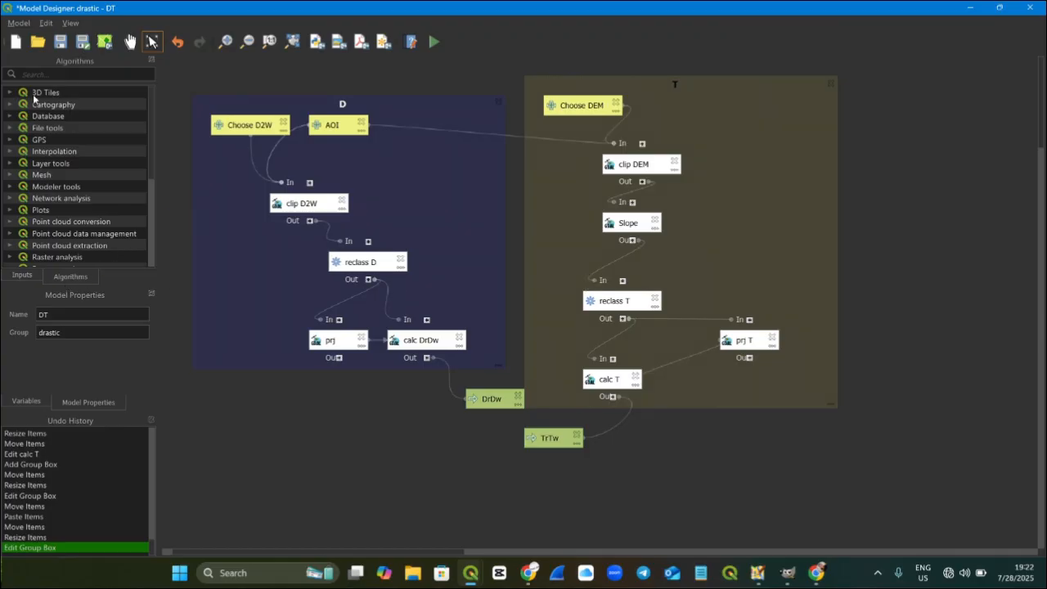
# Step: Find the GDAL Raster calculator algorithm in the Model Designer, start adding it to the model and describe it as calc DI
pyautogui.click(54, 74)
pyautogui.write('raster calc')
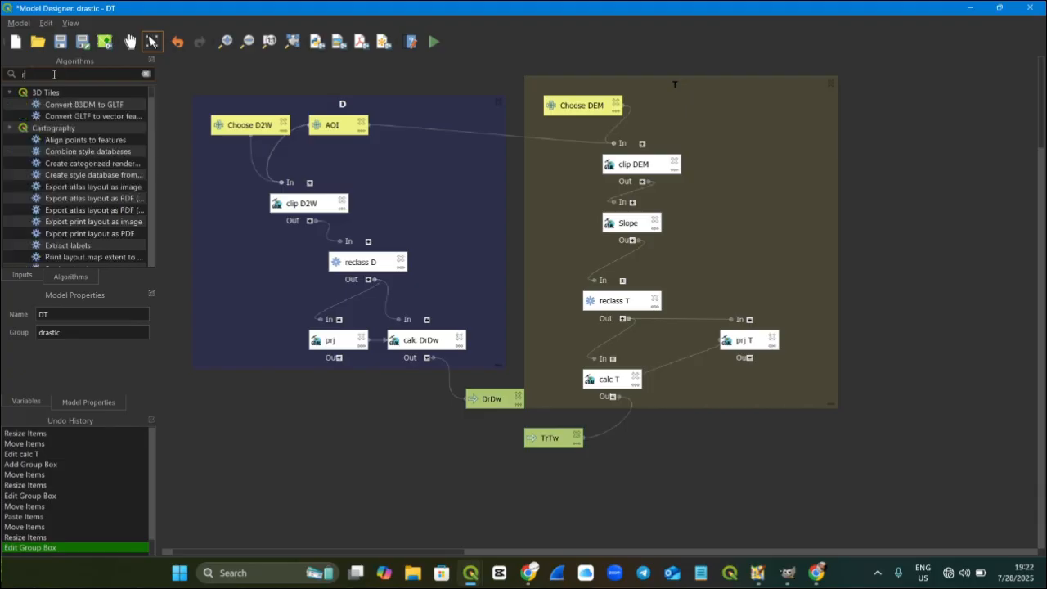
pyautogui.moveTo(86, 220); pyautogui.dragTo(242, 118)
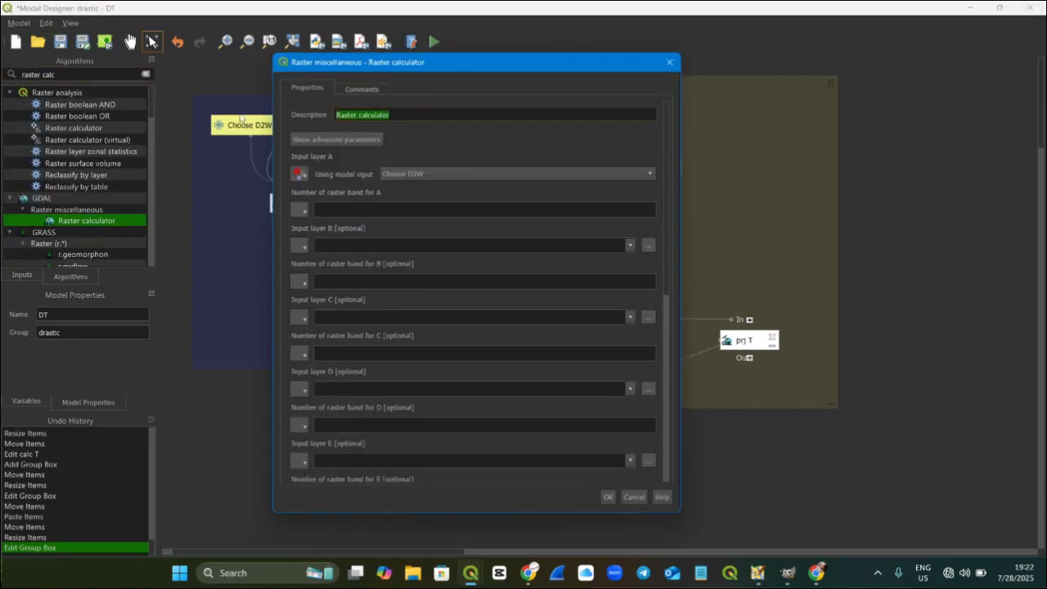
pyautogui.write('calc DT')
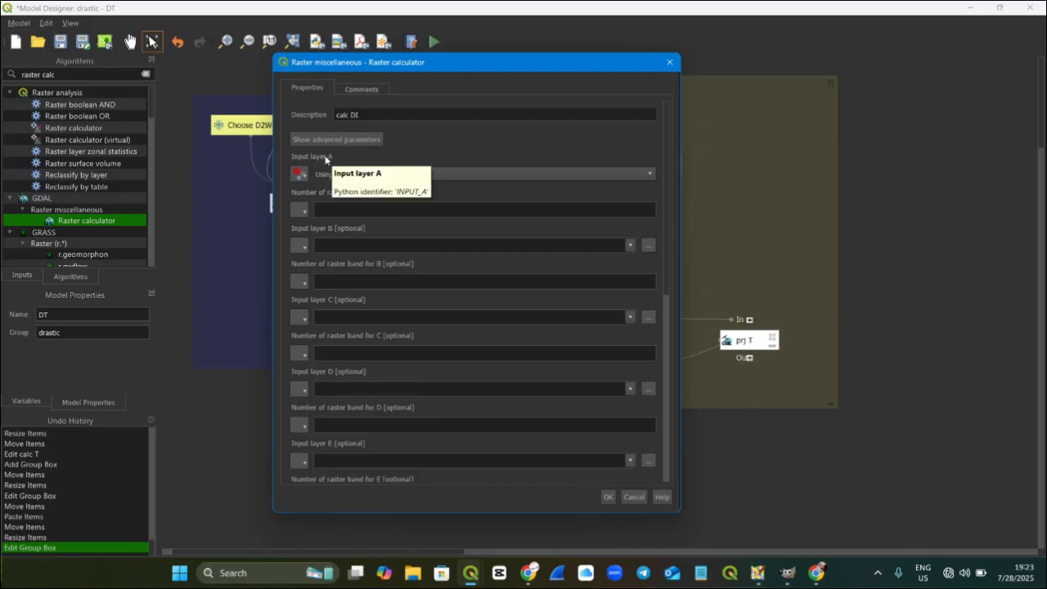
# Step: Set calc DI's input layer A to the Calculated output of calc DrDw, using band 1
pyautogui.click(299, 174)
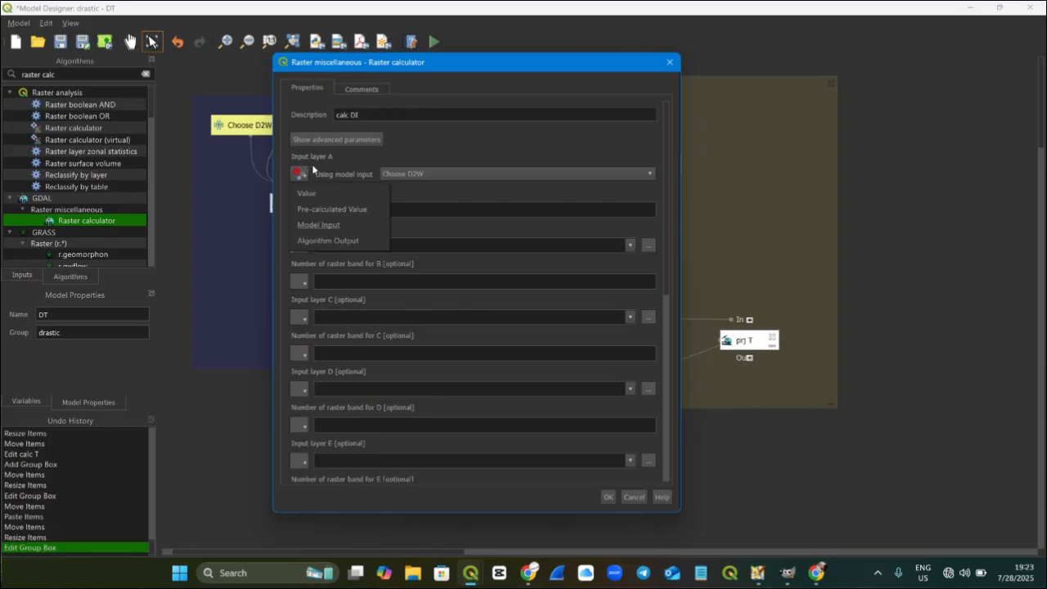
pyautogui.click(327, 240)
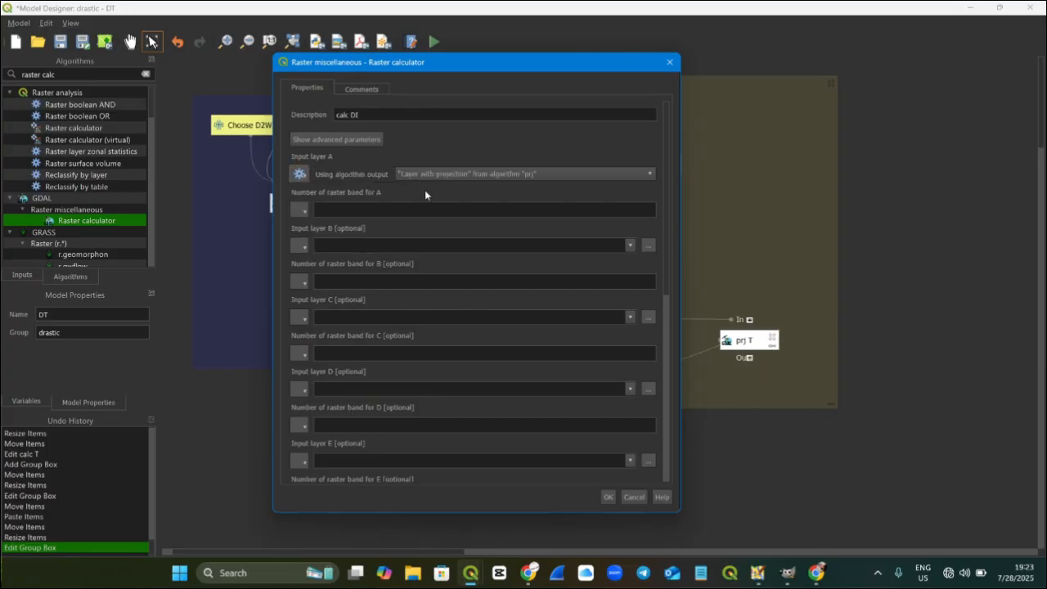
pyautogui.click(449, 174)
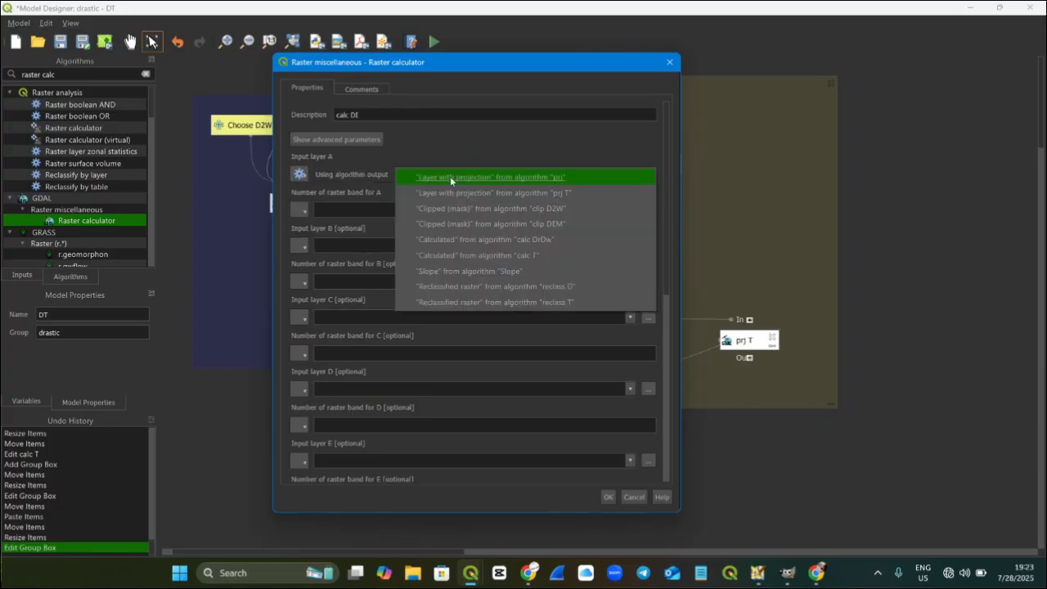
pyautogui.click(540, 240)
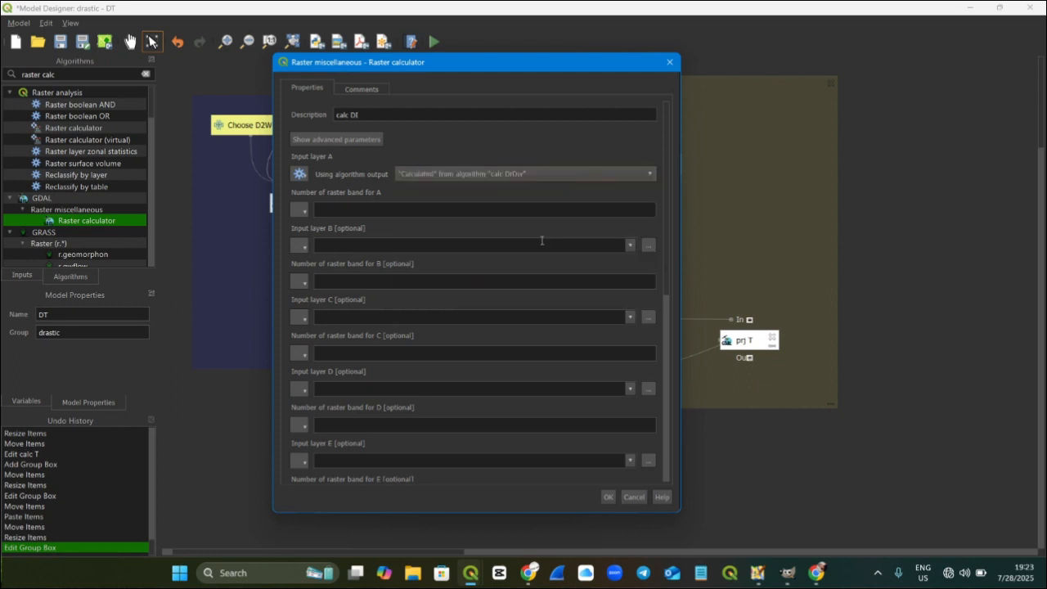
pyautogui.click(398, 210)
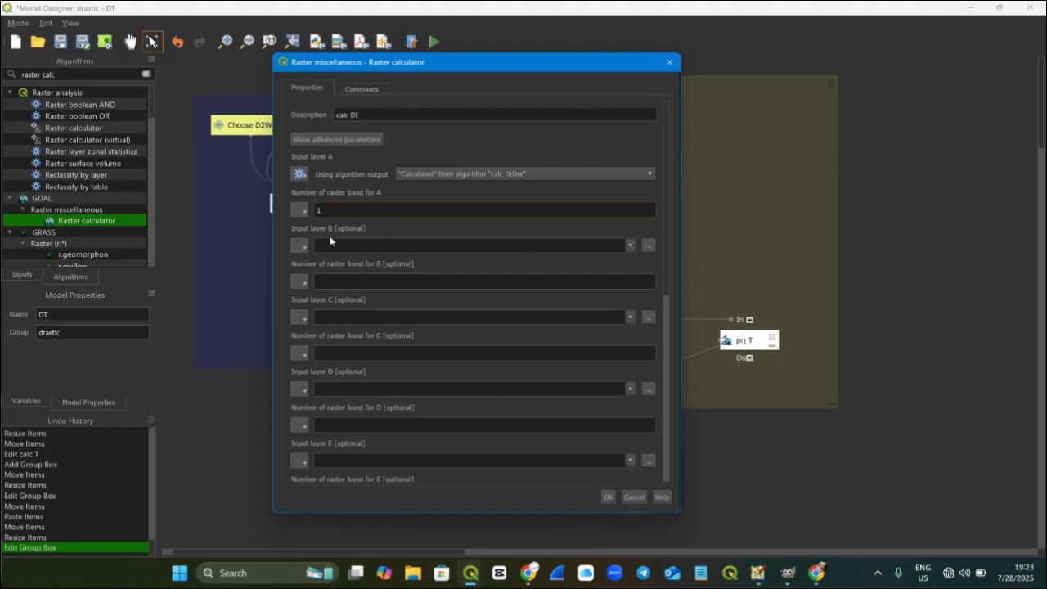
# Step: Set calc DI's input layer B to the Calculated output of calc T, using band 1
pyautogui.click(301, 246)
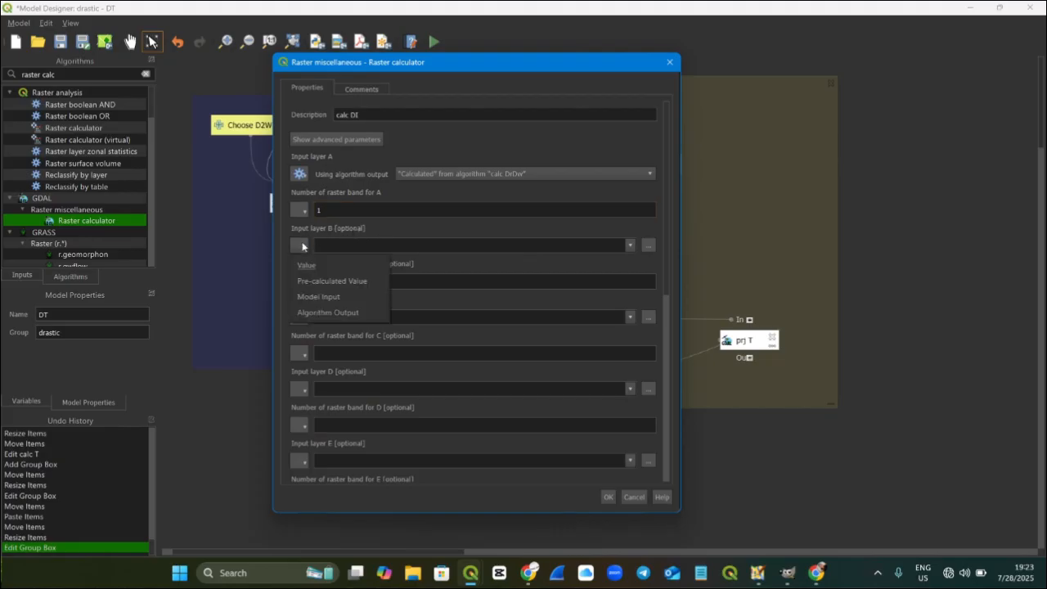
pyautogui.click(353, 312)
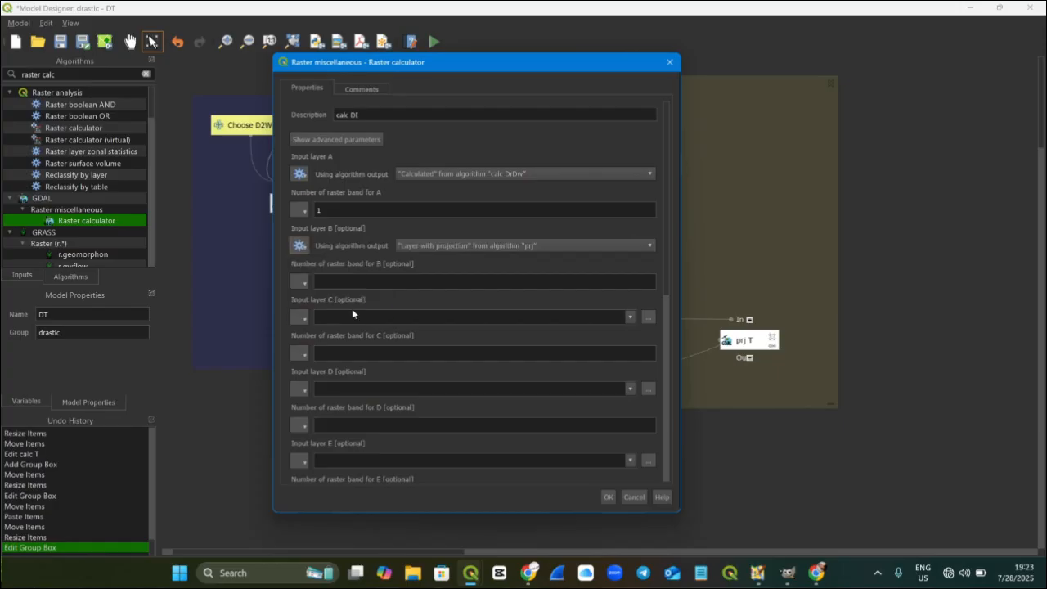
pyautogui.click(570, 246)
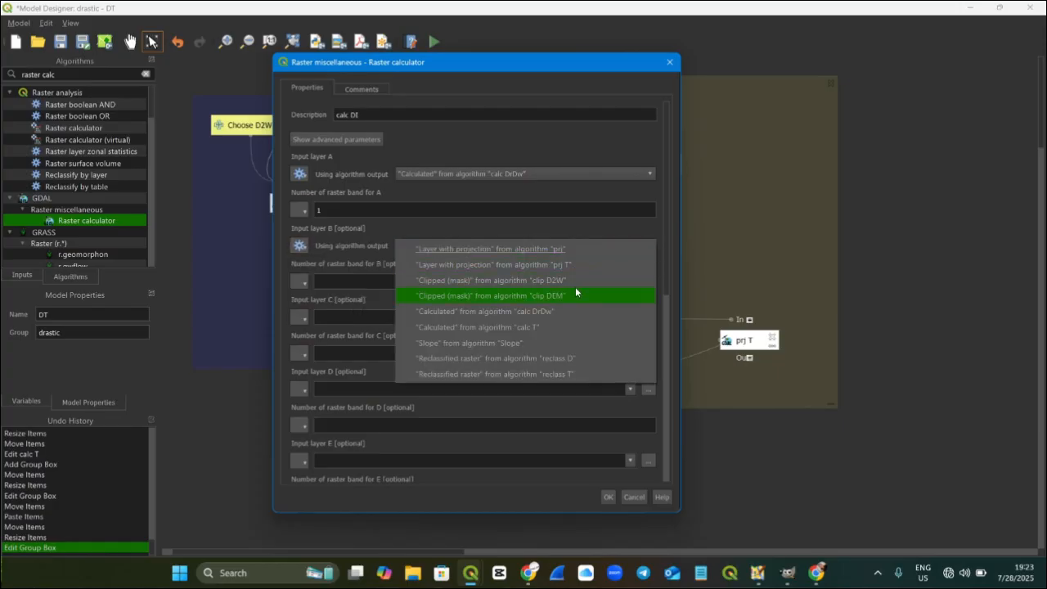
pyautogui.click(524, 327)
pyautogui.click(327, 278)
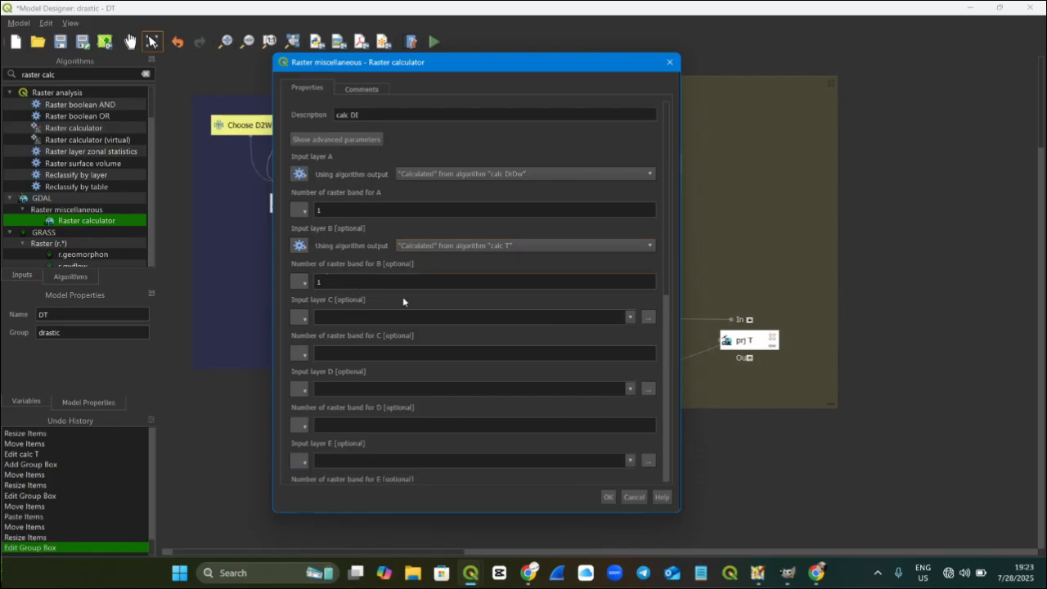
# Step: Add calc DI with the formula A+B and a final output named DI, and place the DI output close beside calc DI
pyautogui.moveTo(669, 229); pyautogui.dragTo(673, 416)
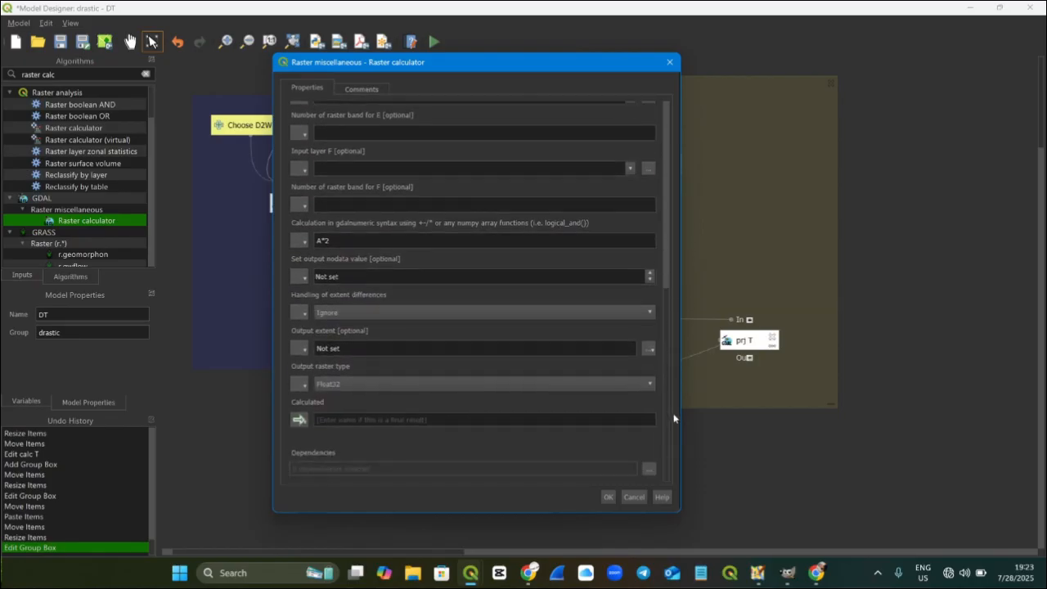
pyautogui.moveTo(345, 240); pyautogui.dragTo(299, 242)
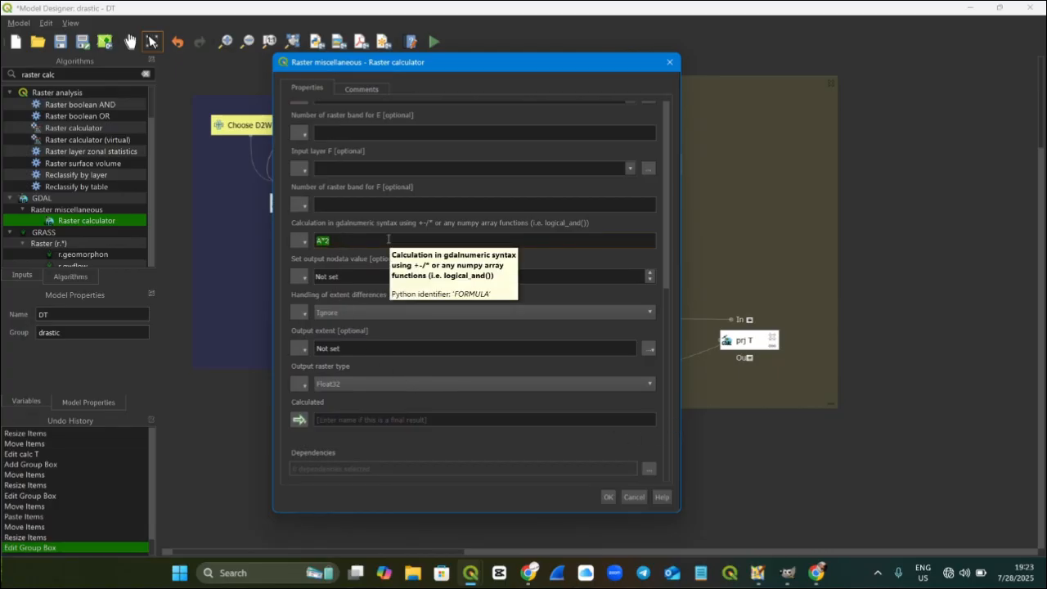
pyautogui.write('A')
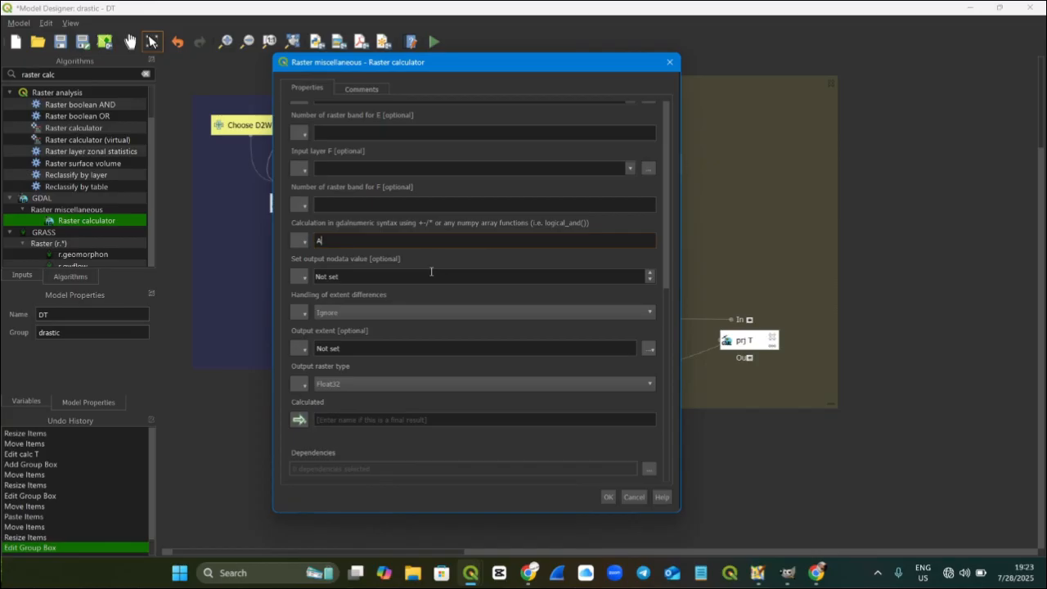
pyautogui.write('+')
pyautogui.write('B')
pyautogui.write('DI')
pyautogui.click(608, 496)
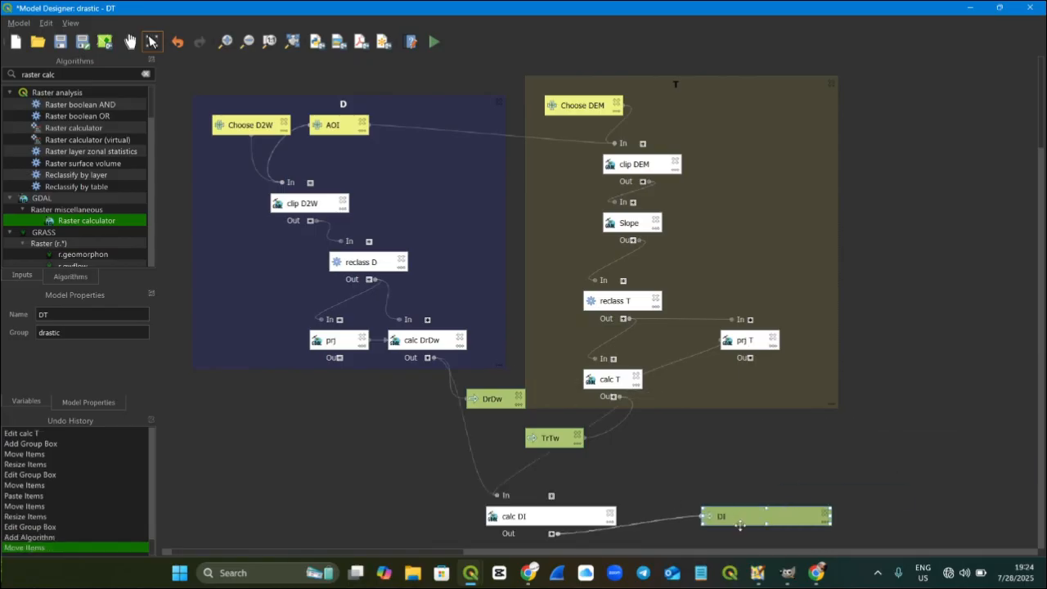
pyautogui.moveTo(742, 526); pyautogui.dragTo(655, 535)
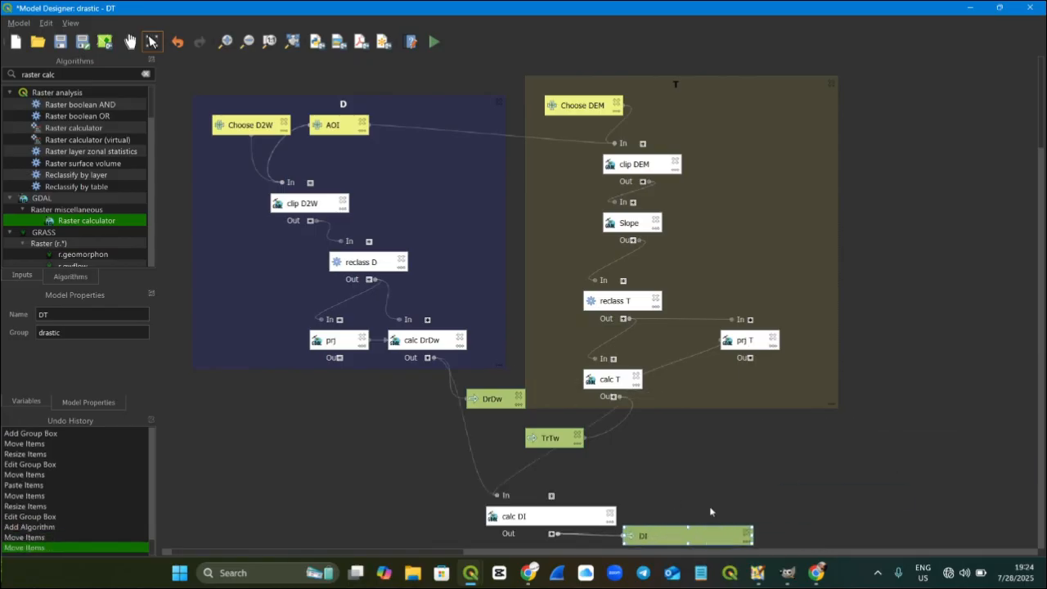